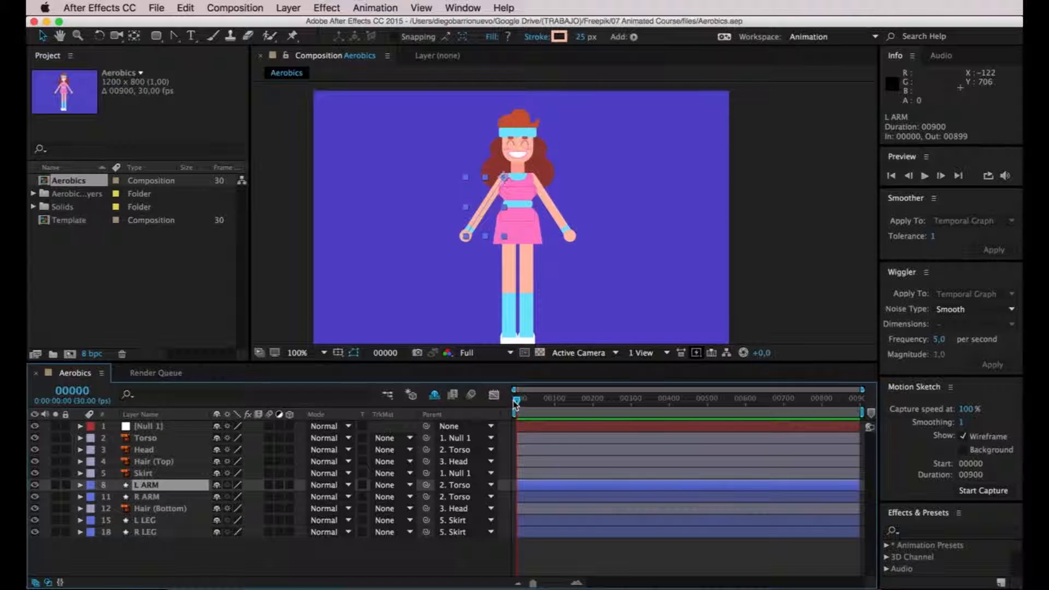
Narrow the timeline's visible range to frames 0 to 42, with the current time at frame 0
drag(515, 404, 572, 408)
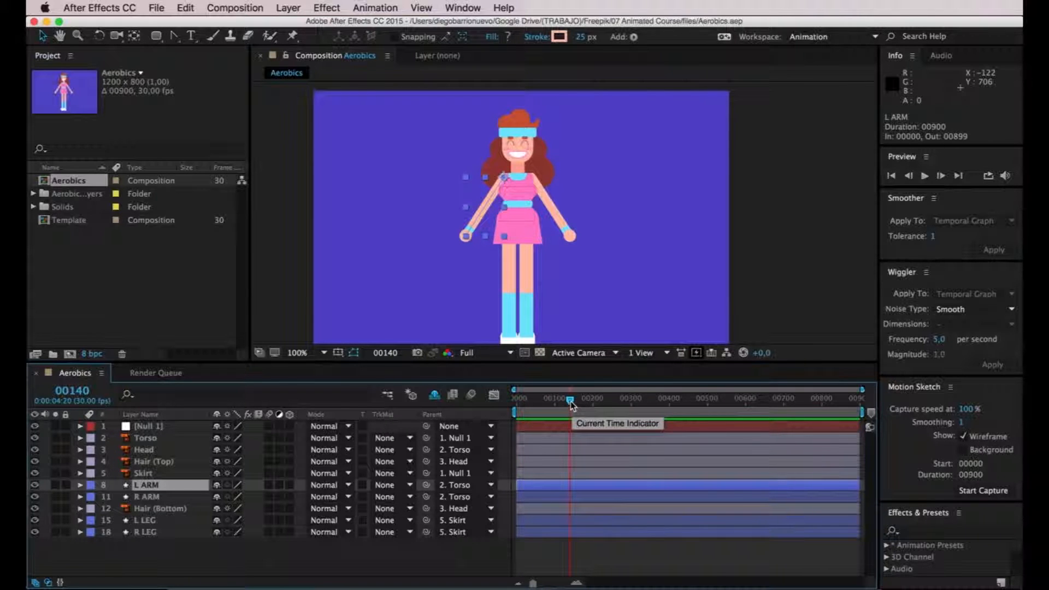
drag(571, 404, 508, 407)
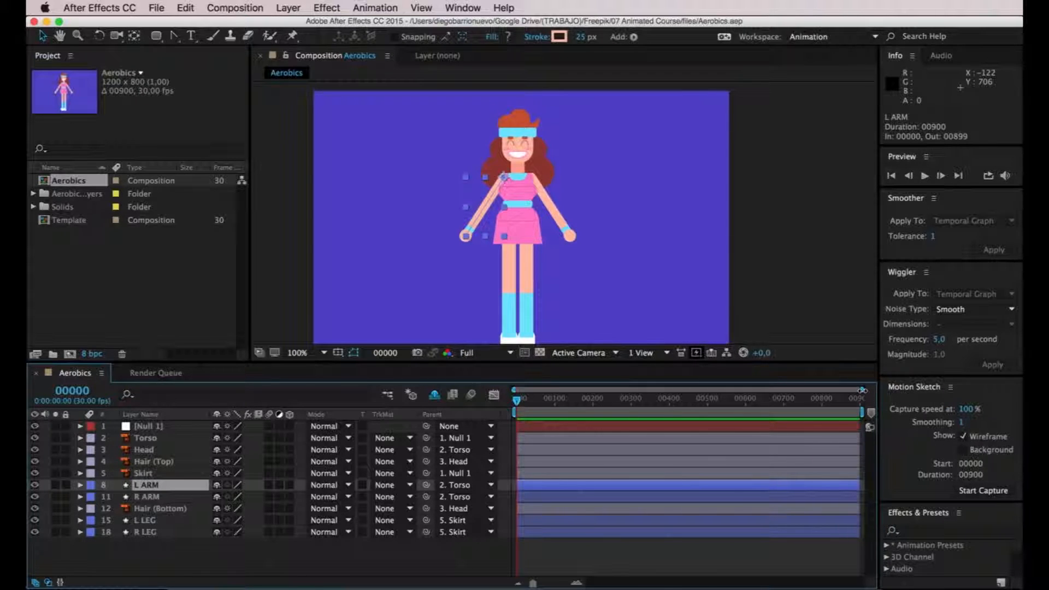
drag(862, 390, 535, 396)
drag(809, 404, 515, 424)
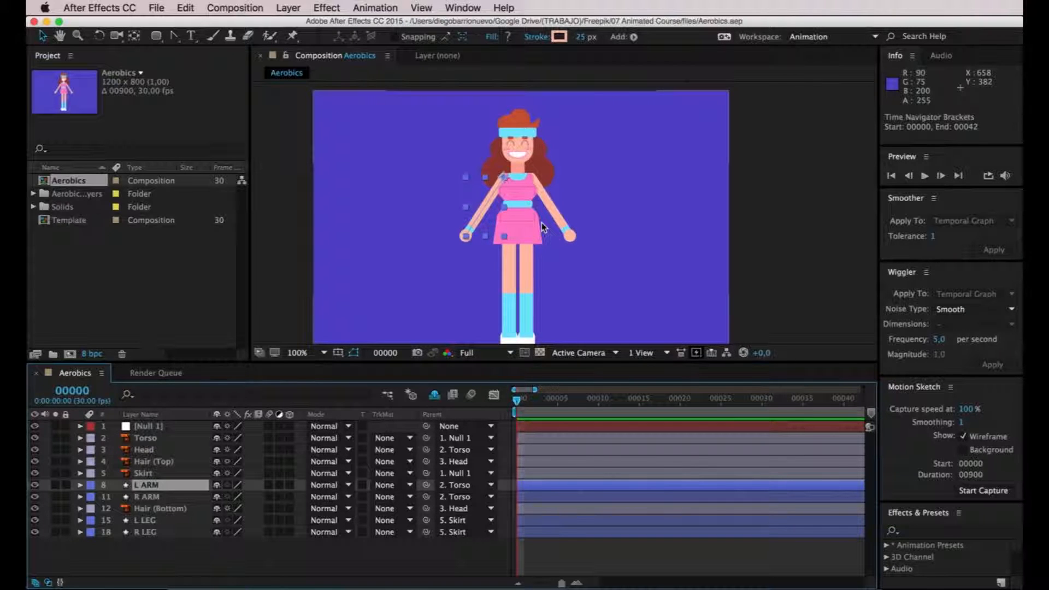
Reveal only the Rotation property of the L ARM and R ARM layers in the timeline
click(163, 484)
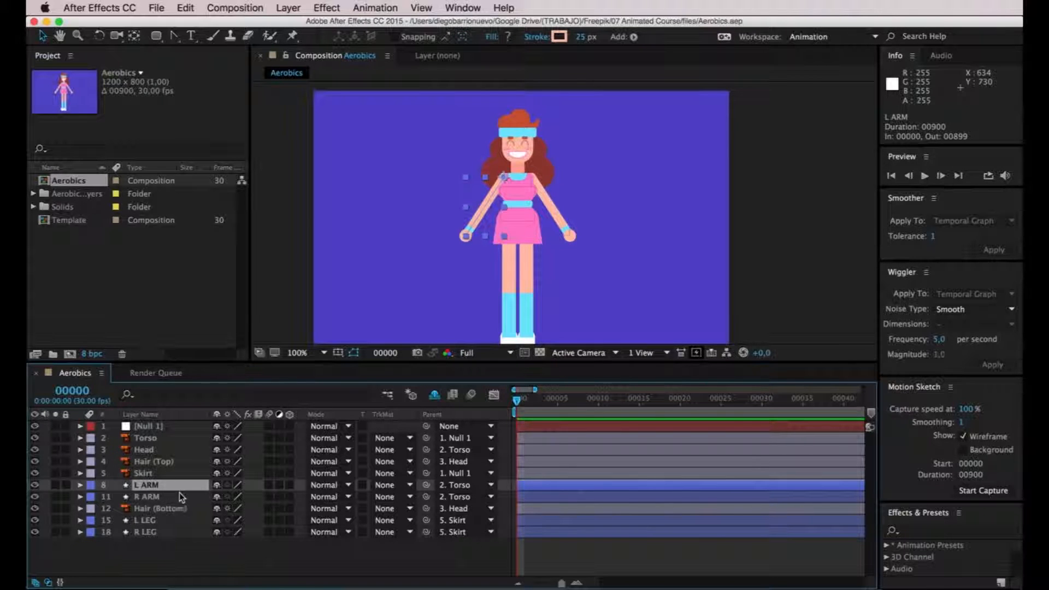
key(r)
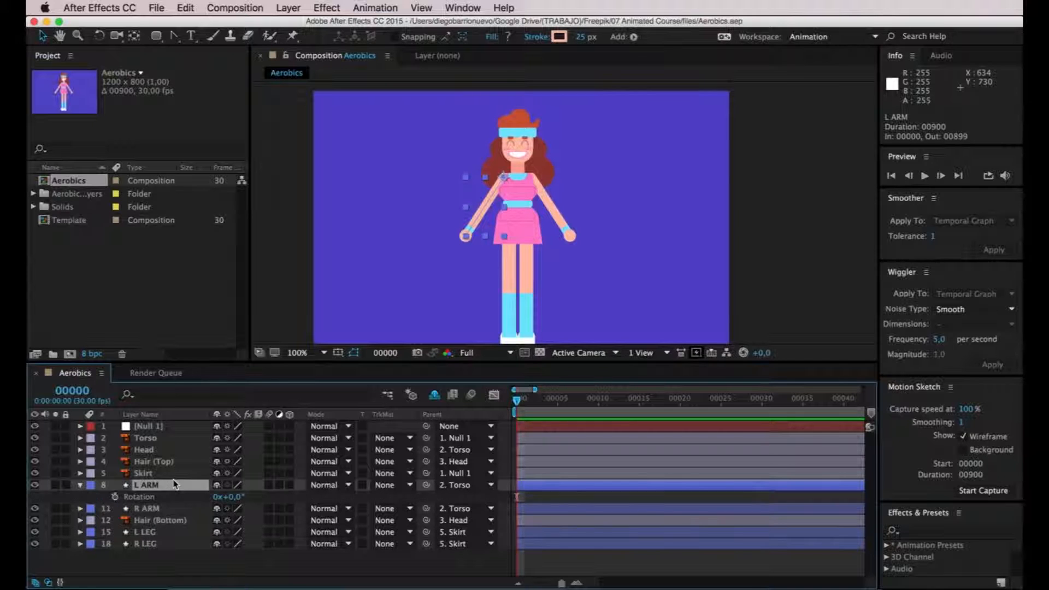
click(152, 508)
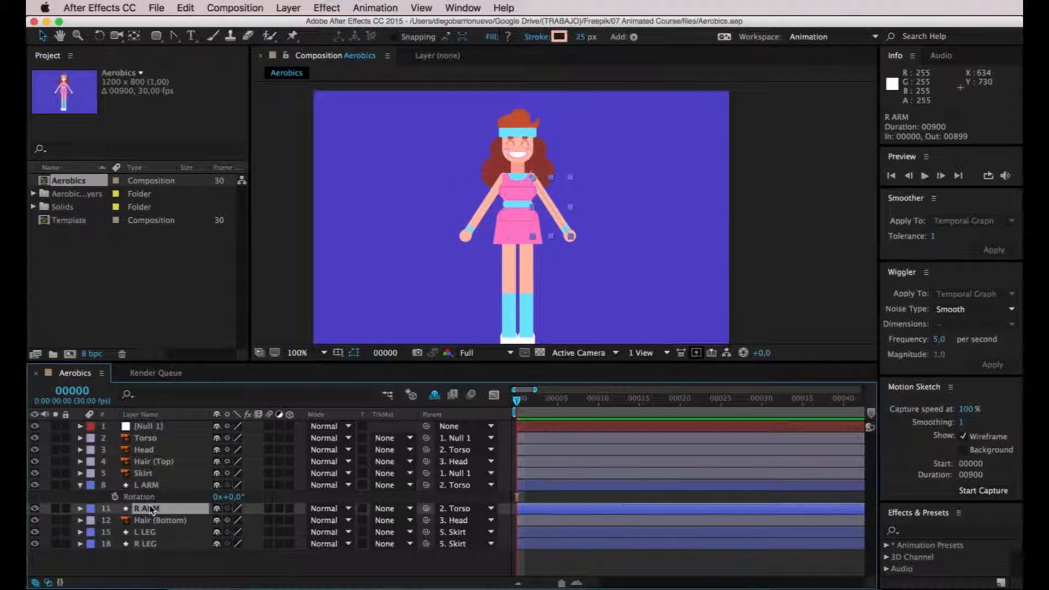
key(r)
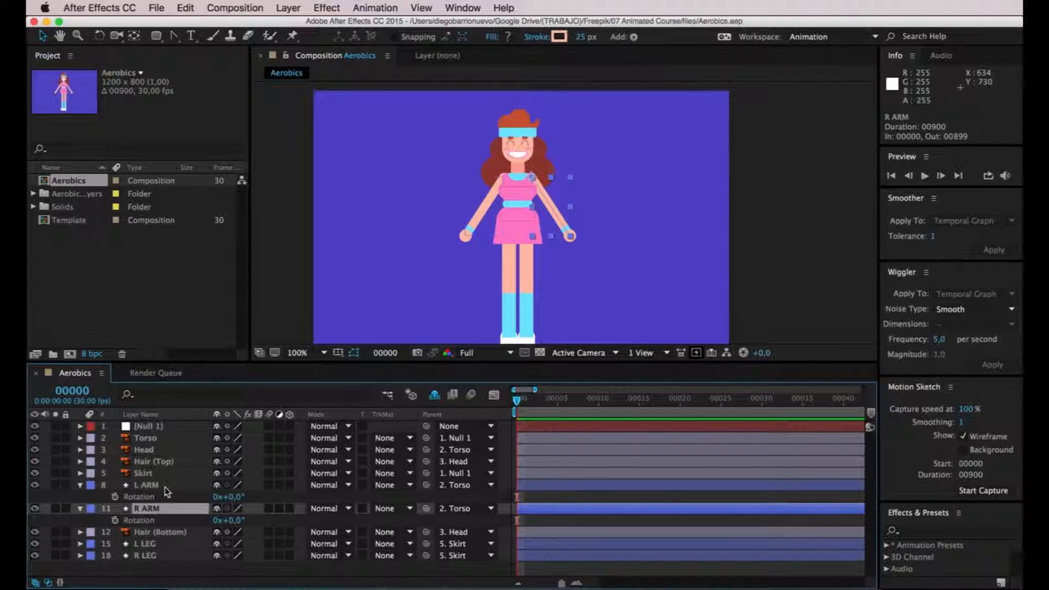
Expand the L LEG layer's Transform group to view its properties, and collapse the layer again
click(163, 486)
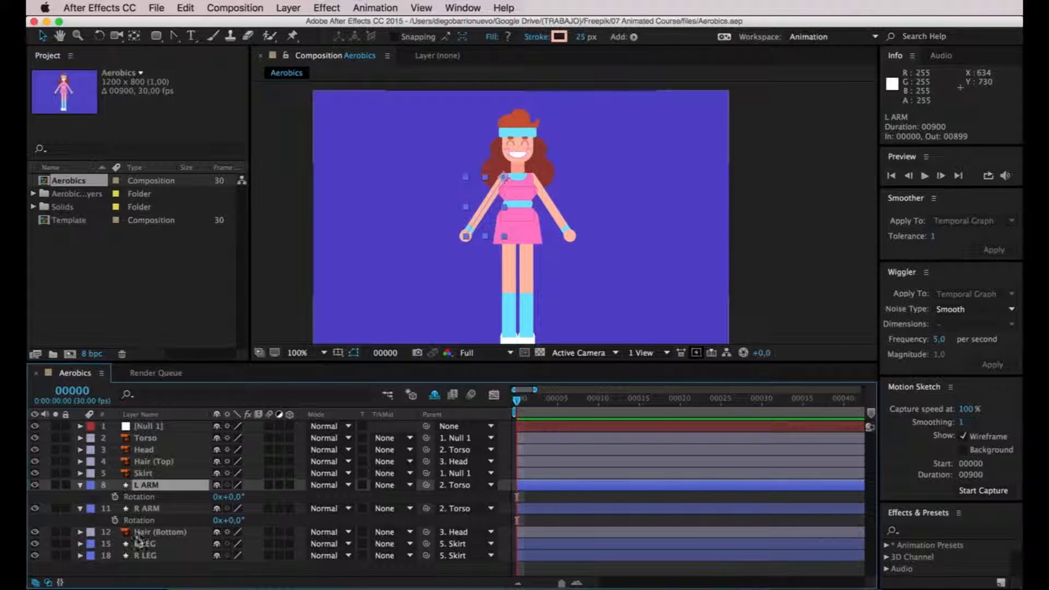
click(81, 545)
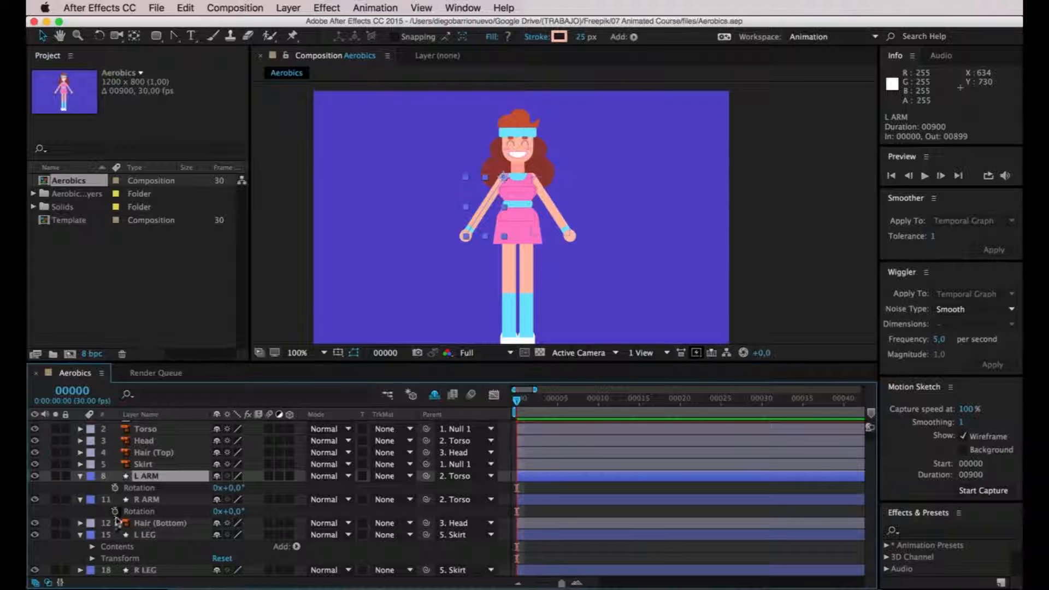
click(93, 558)
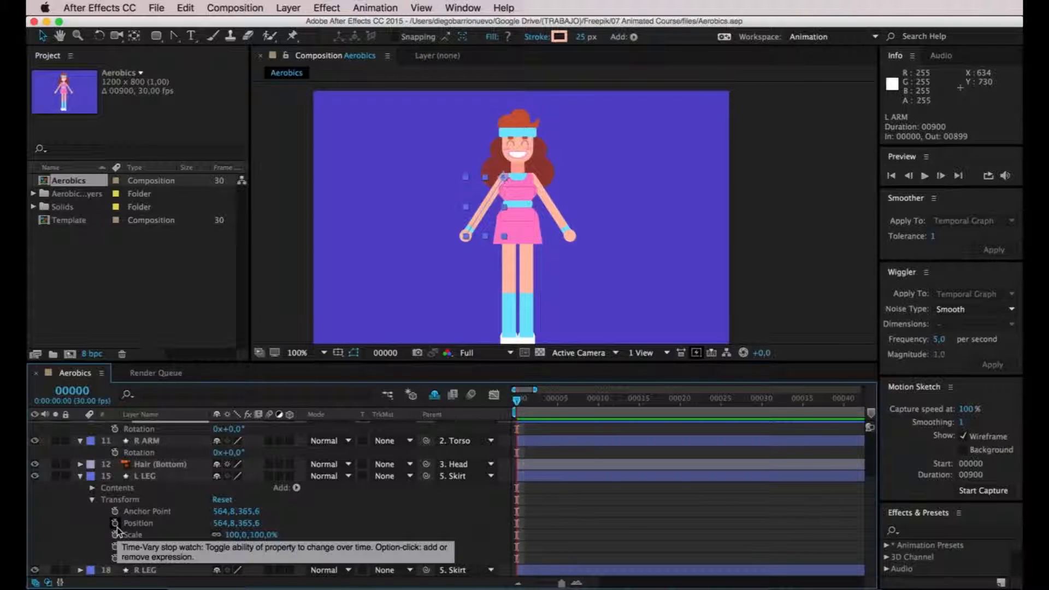
click(80, 478)
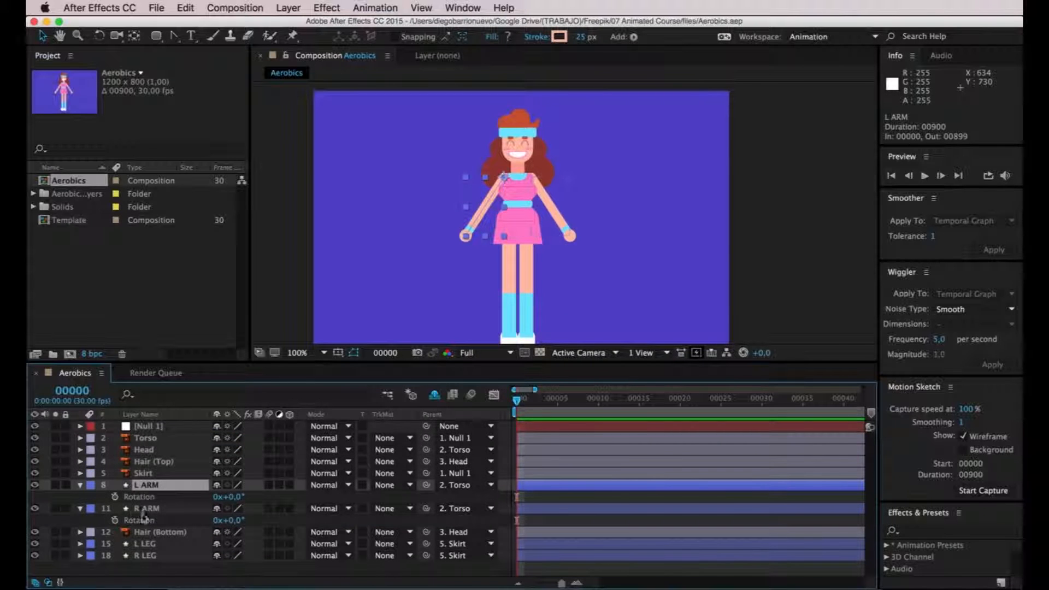
Show the Skirt layer's Rotation, Position, Opacity and Scale individually, display Scale together with Rotation, and hide them again
click(150, 544)
click(143, 473)
key(r)
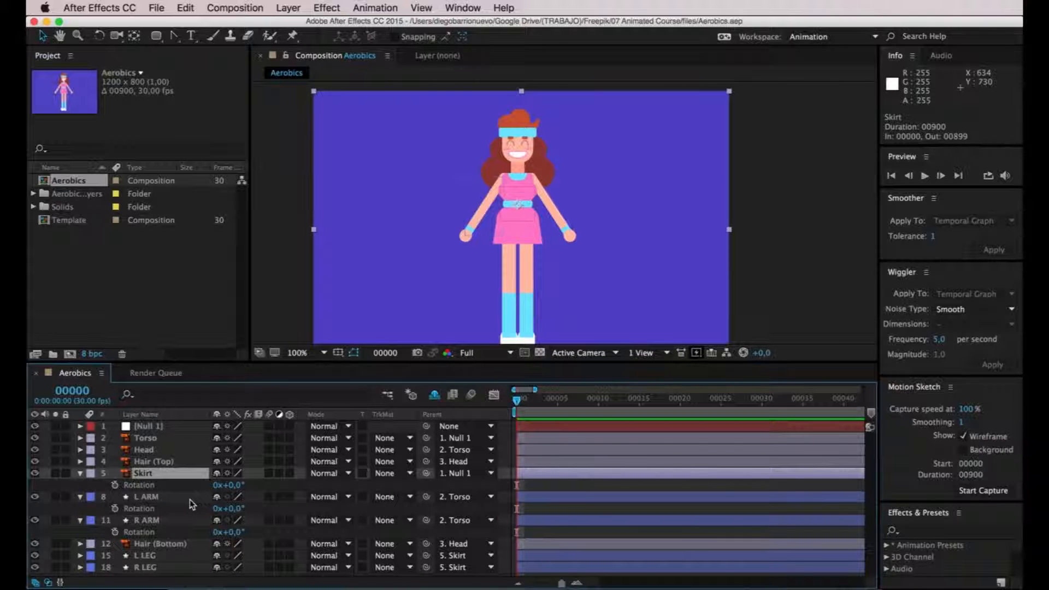
key(r)
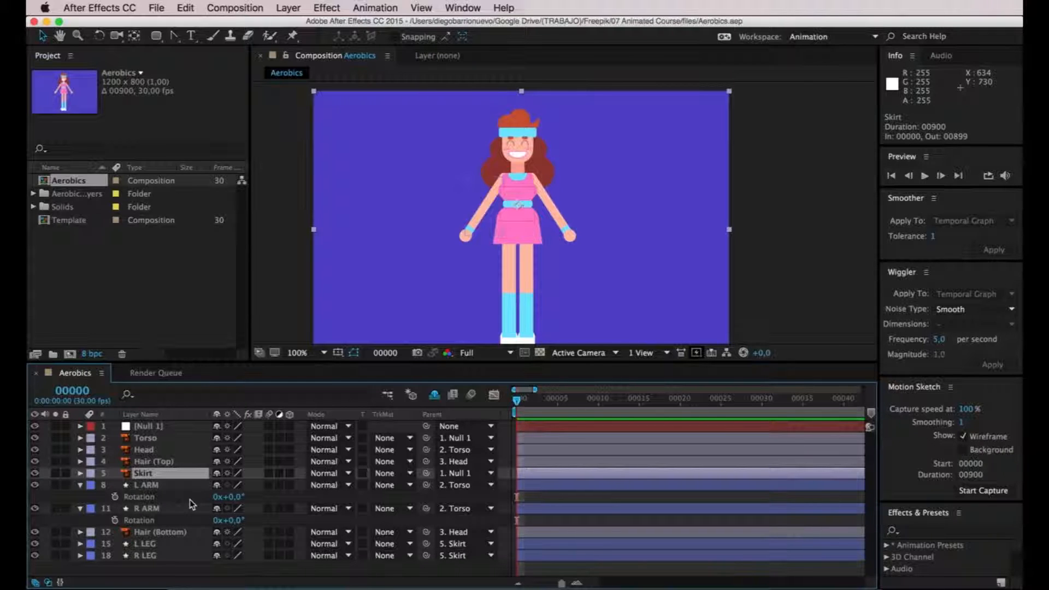
key(p)
key(t)
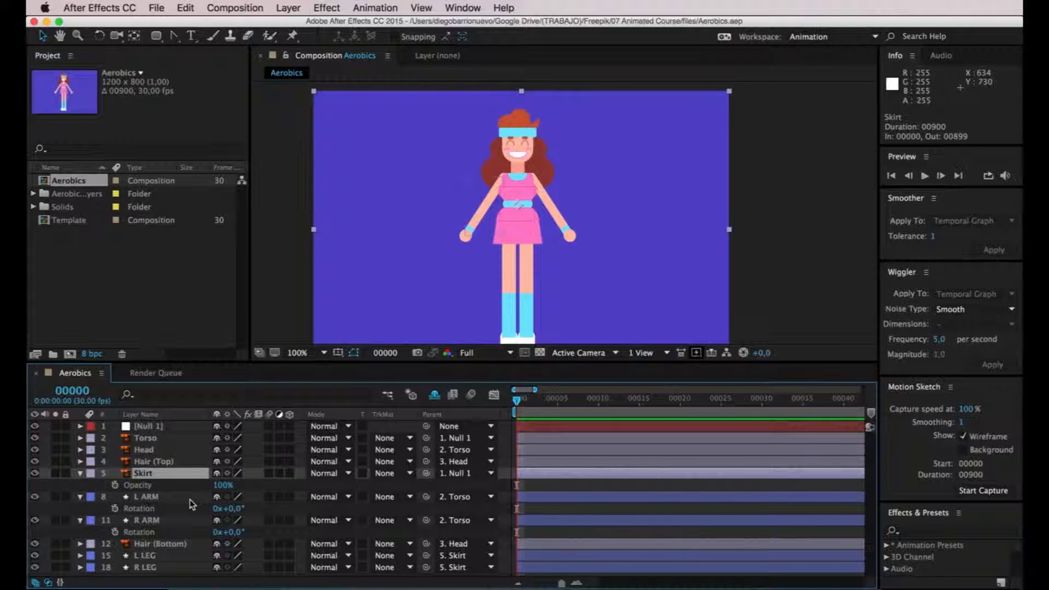
key(s)
key(s)
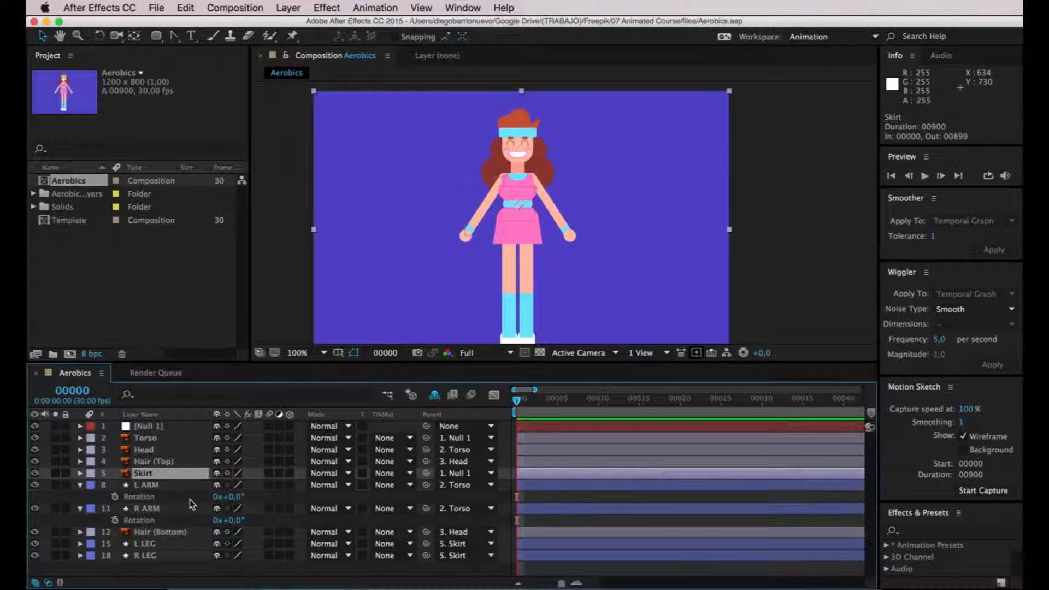
key(s)
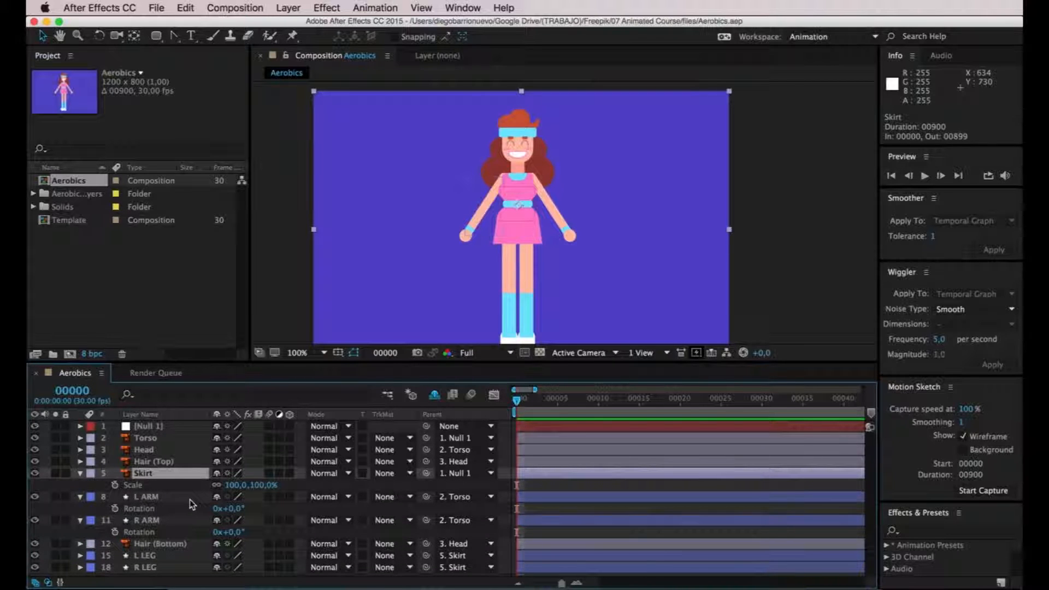
key(shift+r)
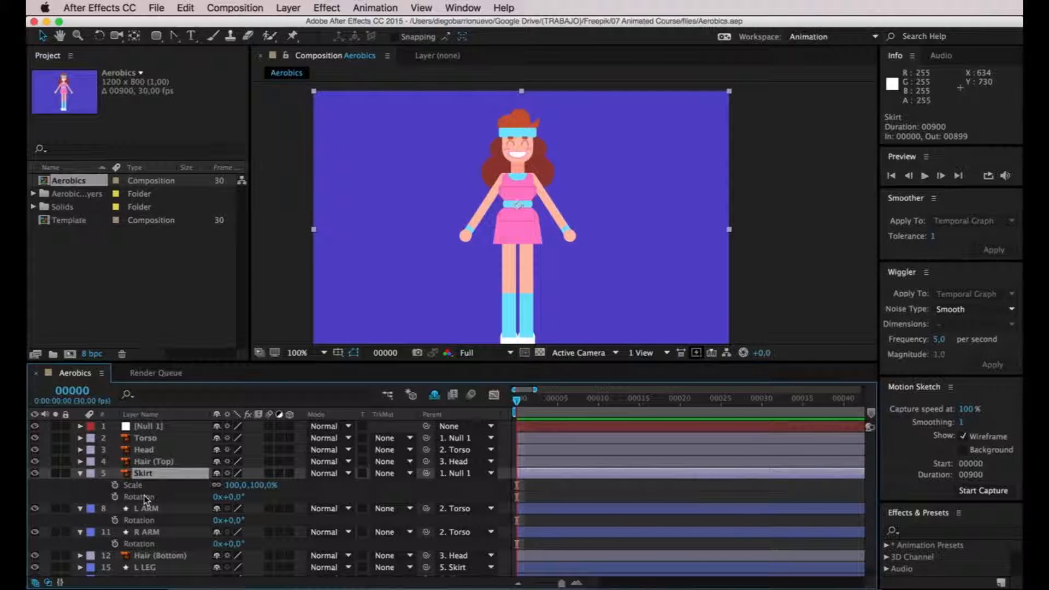
key(u)
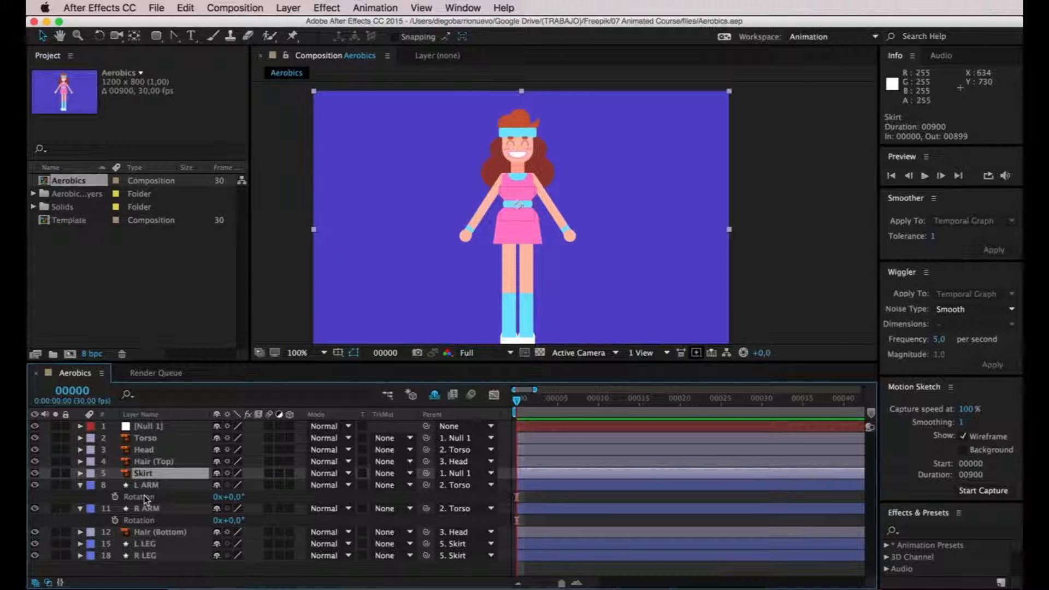
Start Rotation keyframing on the L ARM and R ARM layers at frame 0
click(146, 497)
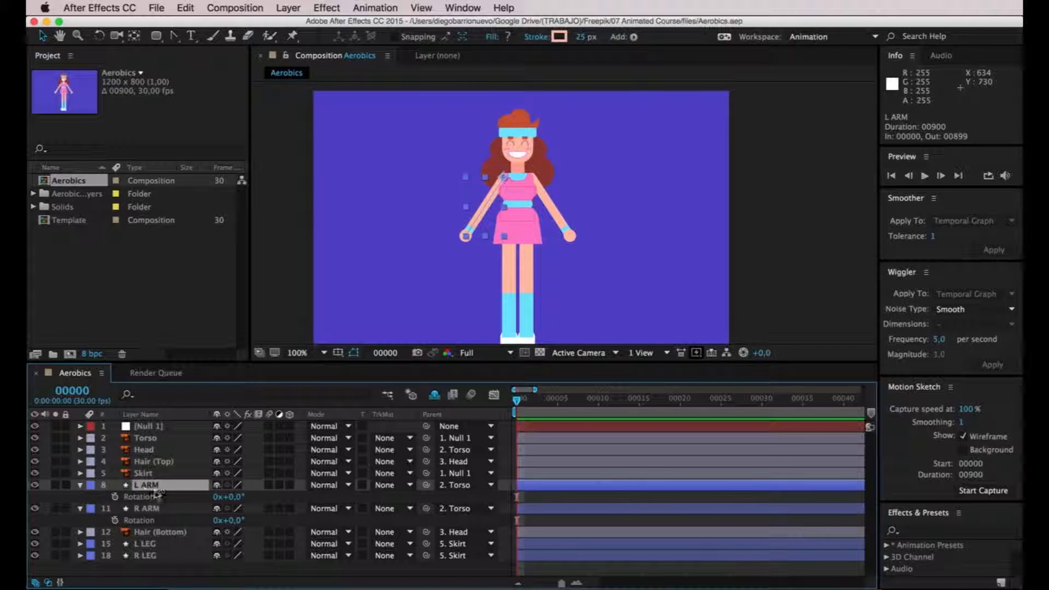
click(149, 498)
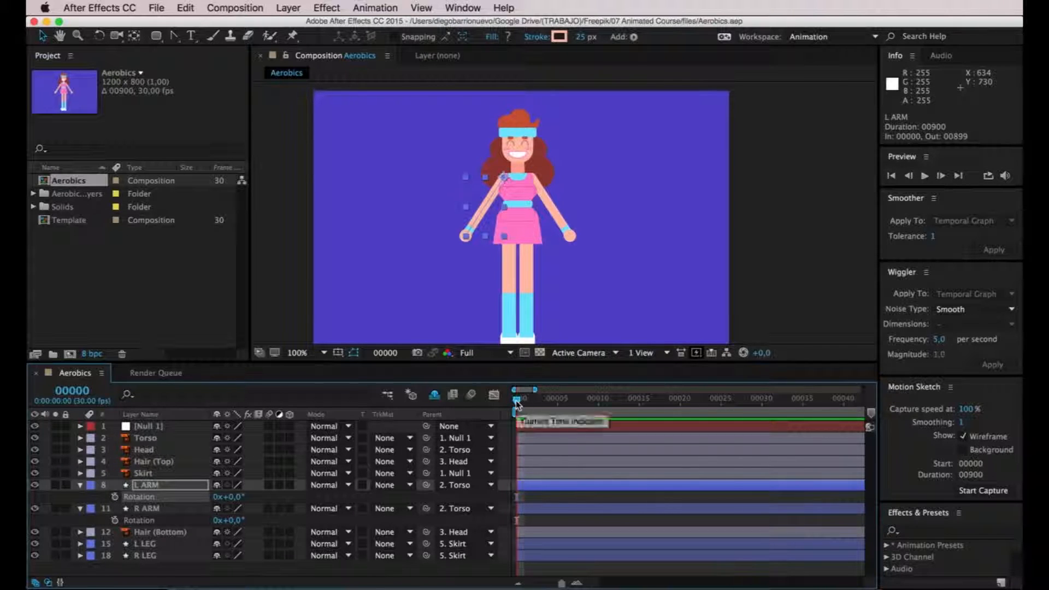
mouse_move(516, 401)
mouse_down()
mouse_move(529, 403)
mouse_move(515, 404)
mouse_up()
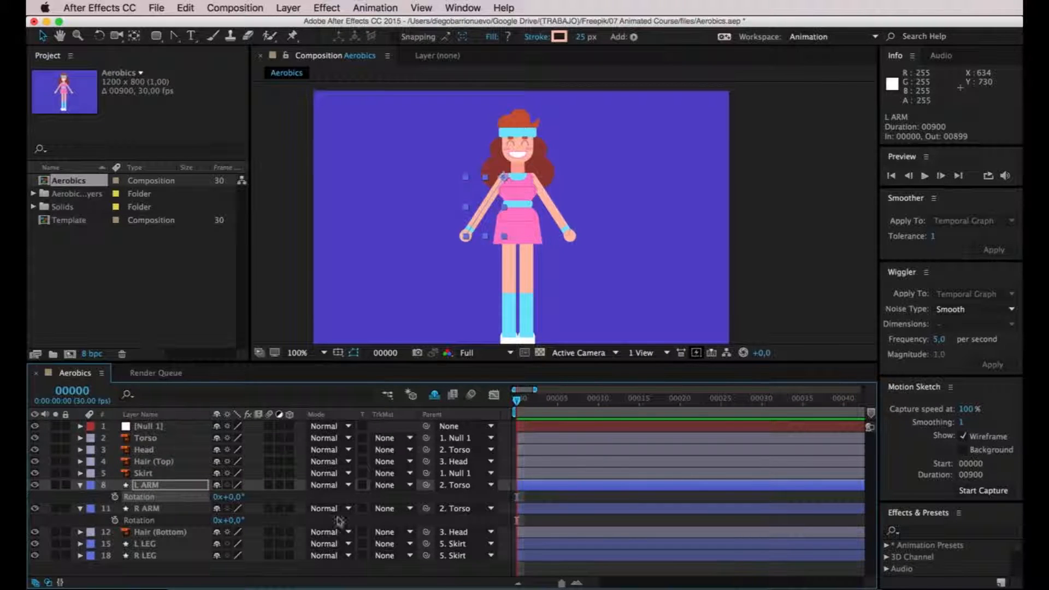
click(115, 497)
click(115, 520)
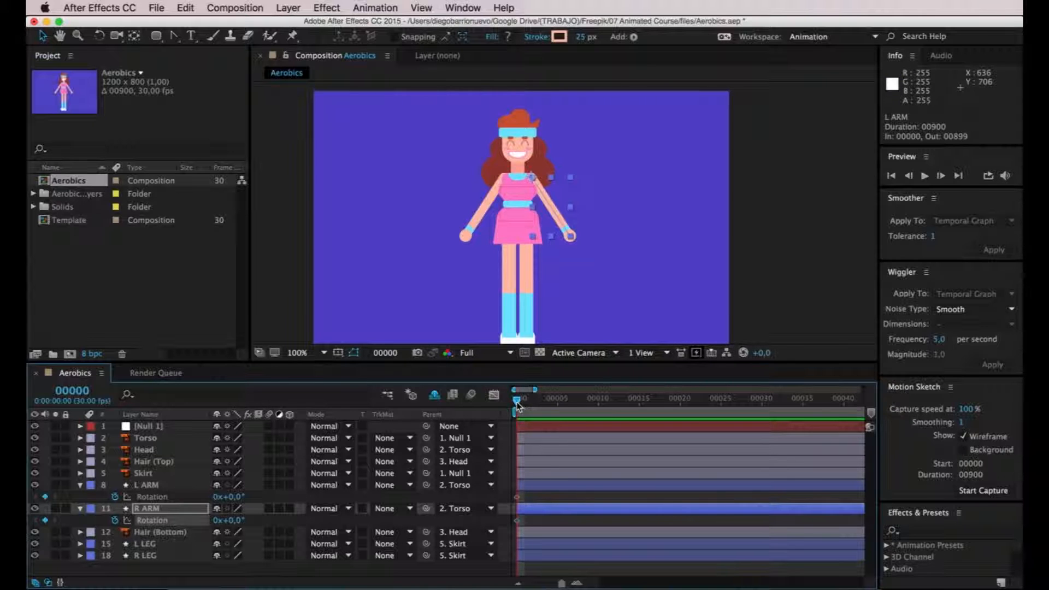
Add Rotation keyframes to the L ARM and R ARM layers at frame 10
drag(518, 402, 566, 403)
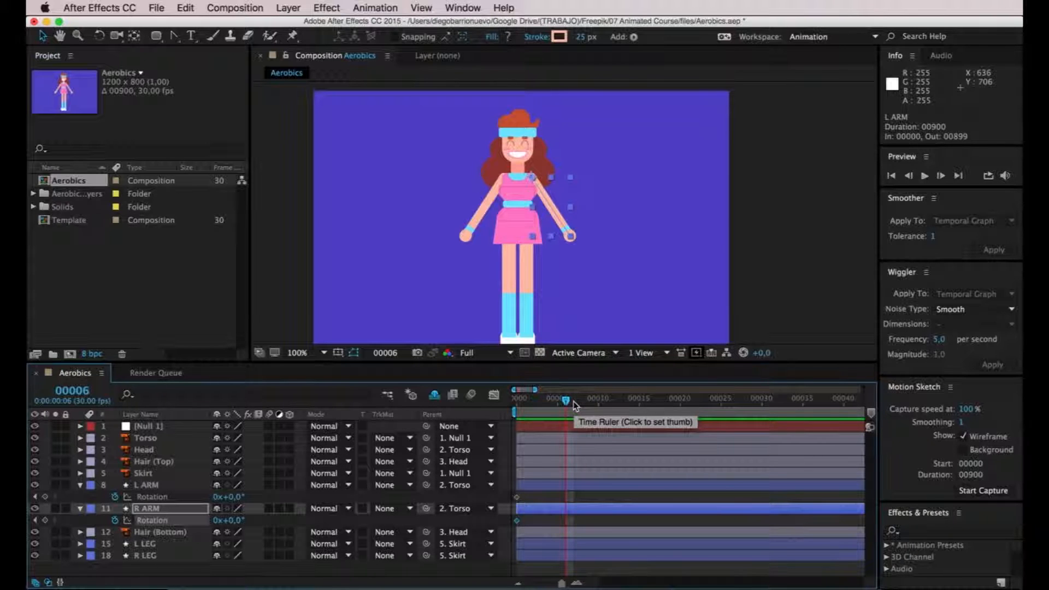
key(Page_Down)
key(Page_Down)
key(Page_Down)
key(Page_Down)
key(Page_Down)
key(Page_Down)
key(Page_Down)
key(Page_Up)
key(Page_Up)
key(Page_Up)
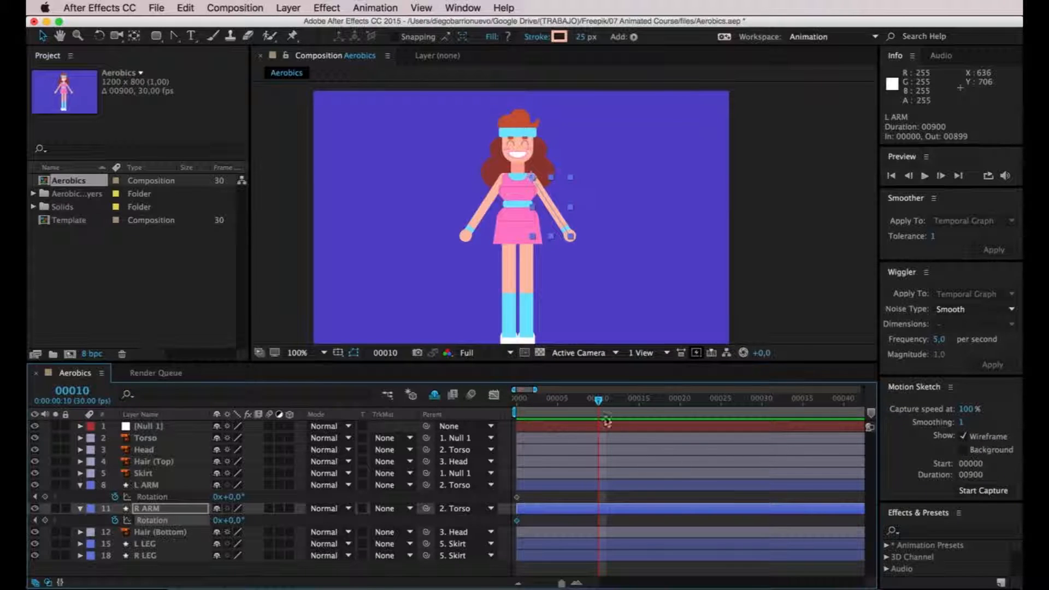
click(45, 496)
click(45, 520)
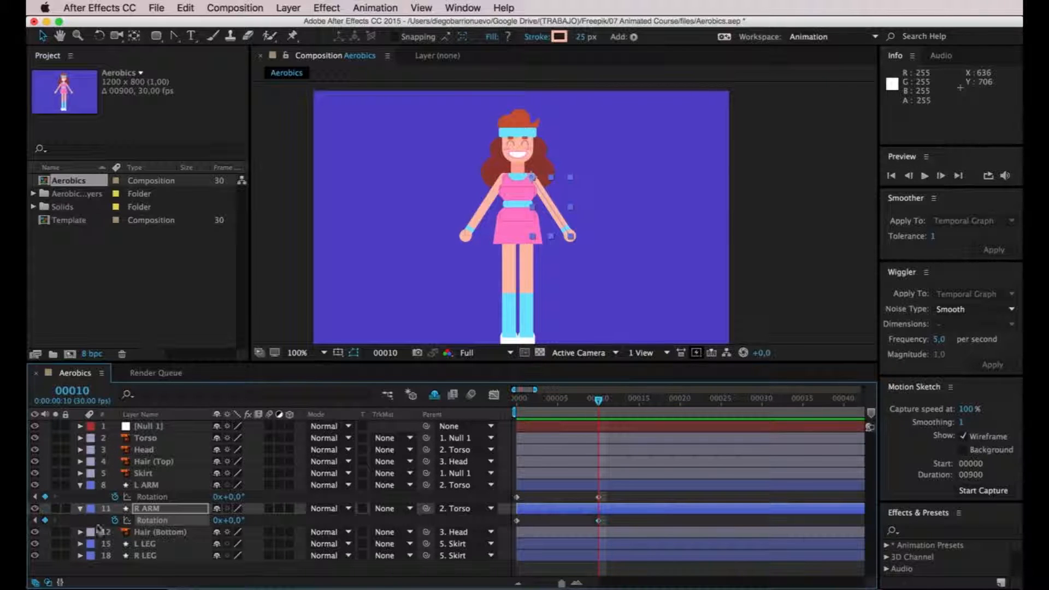
Set the R ARM layer's Rotation at the frame 10 keyframe to -100°
mouse_move(600, 520)
mouse_move(598, 499)
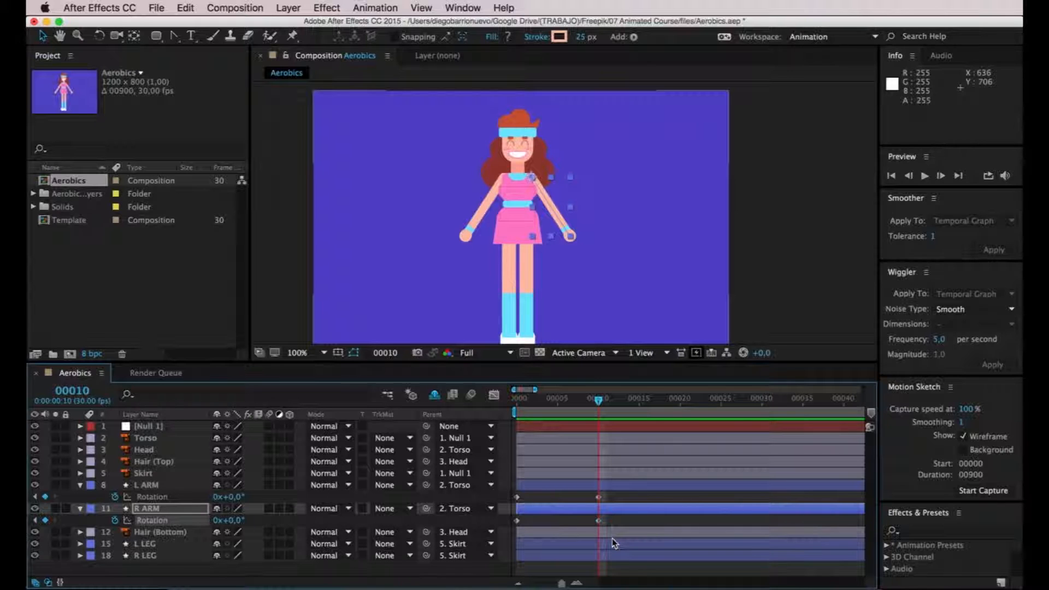
key(j)
key(k)
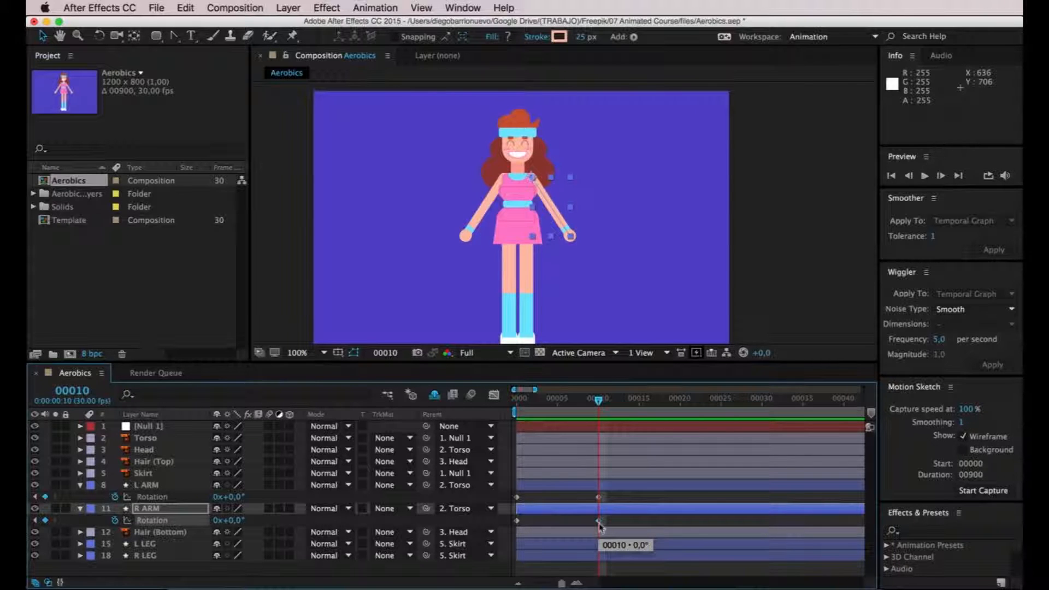
click(598, 522)
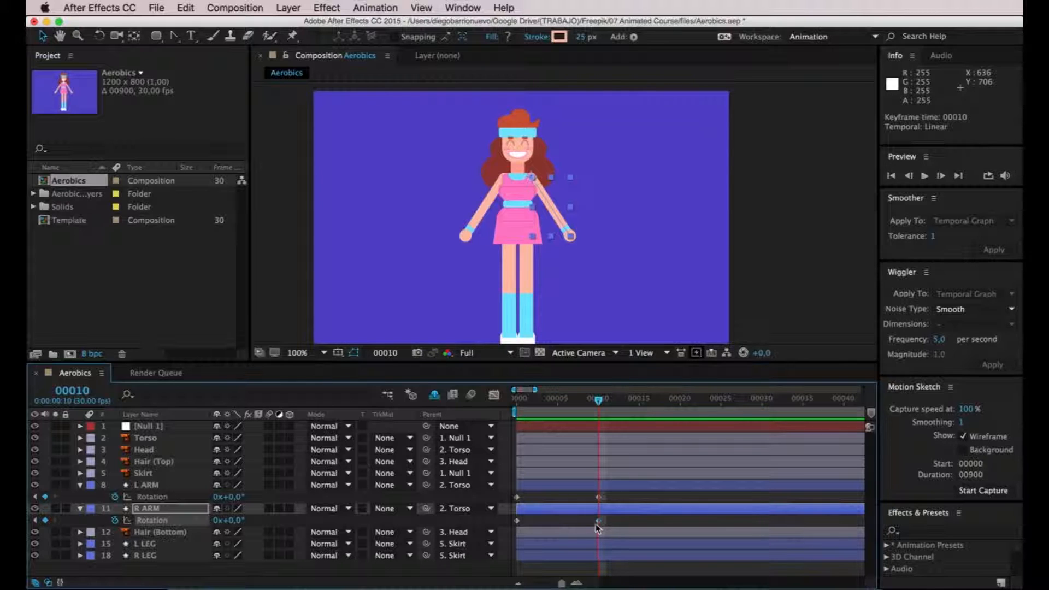
mouse_move(599, 526)
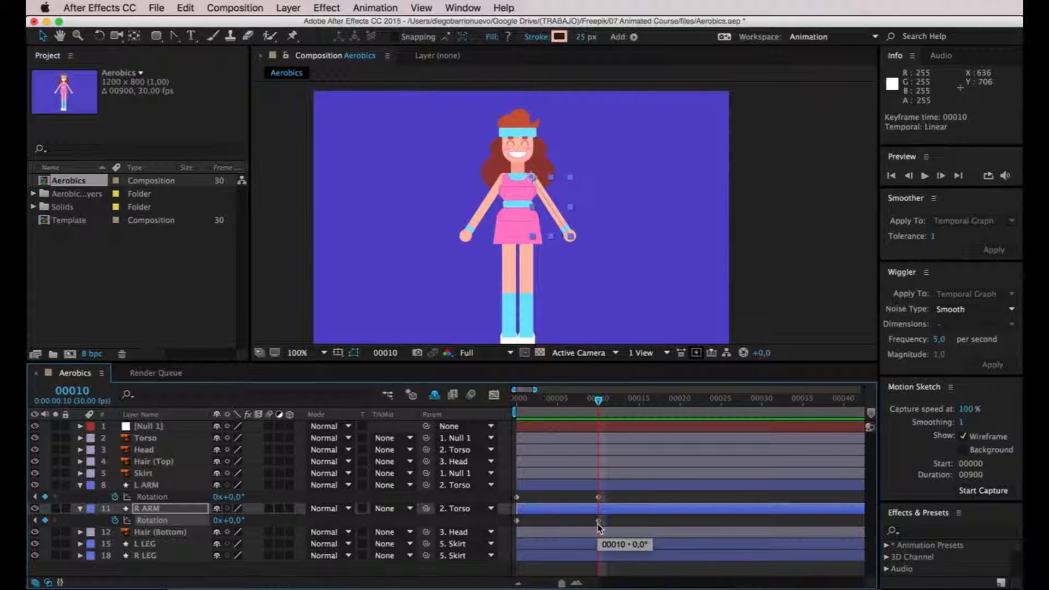
click(236, 520)
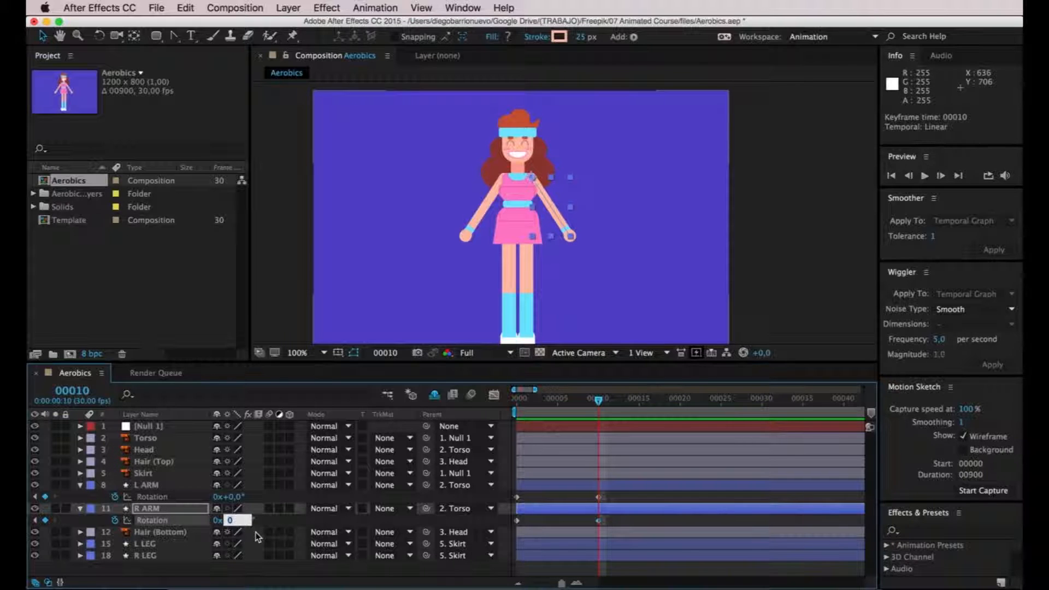
text(-100)
key(Return)
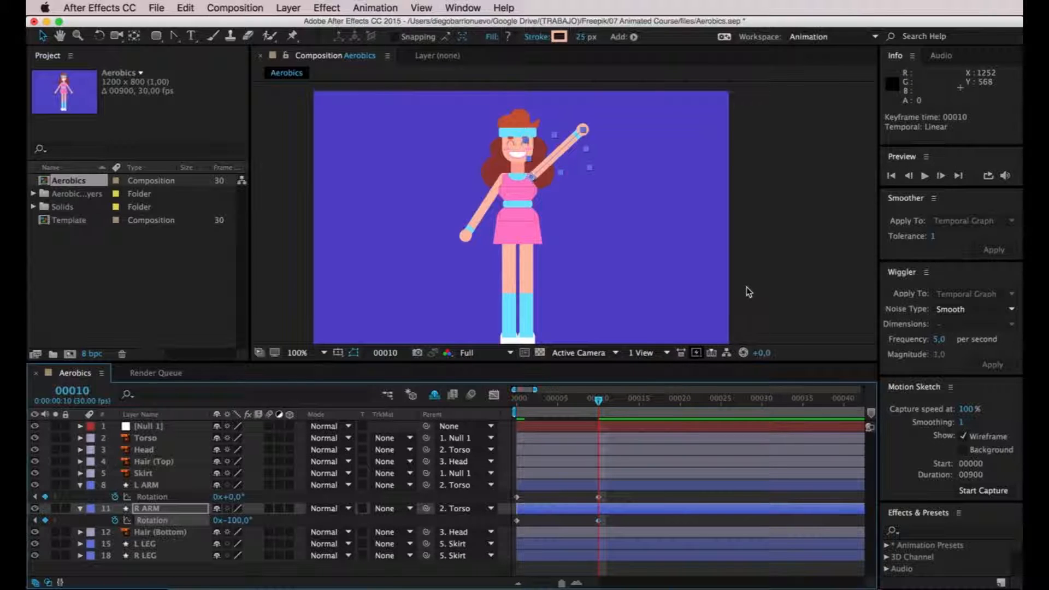
Set the L ARM layer's Rotation at the frame 10 keyframe to 100°
click(601, 500)
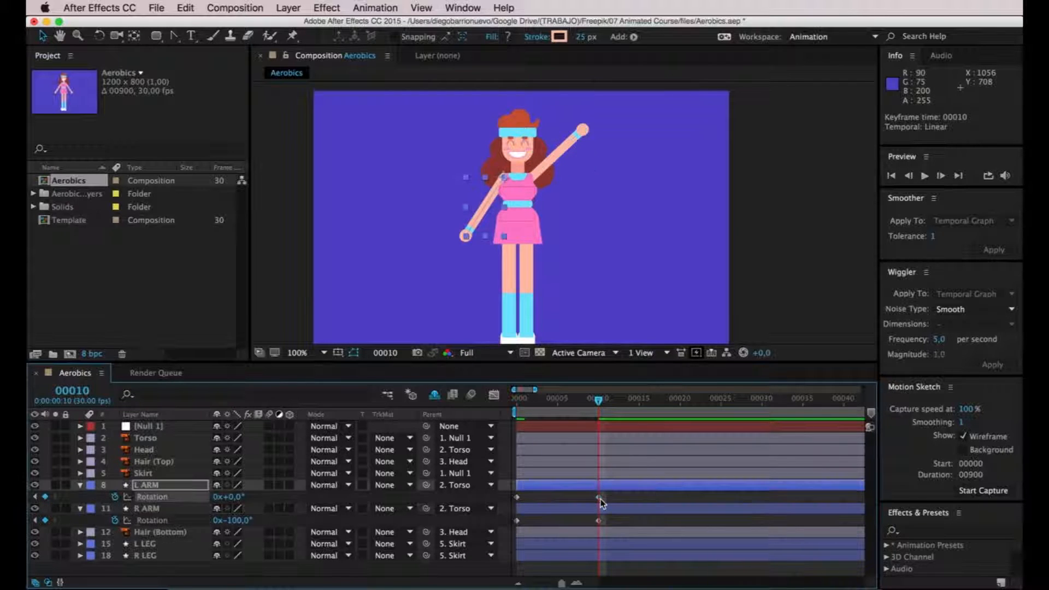
click(226, 496)
text(100)
key(Return)
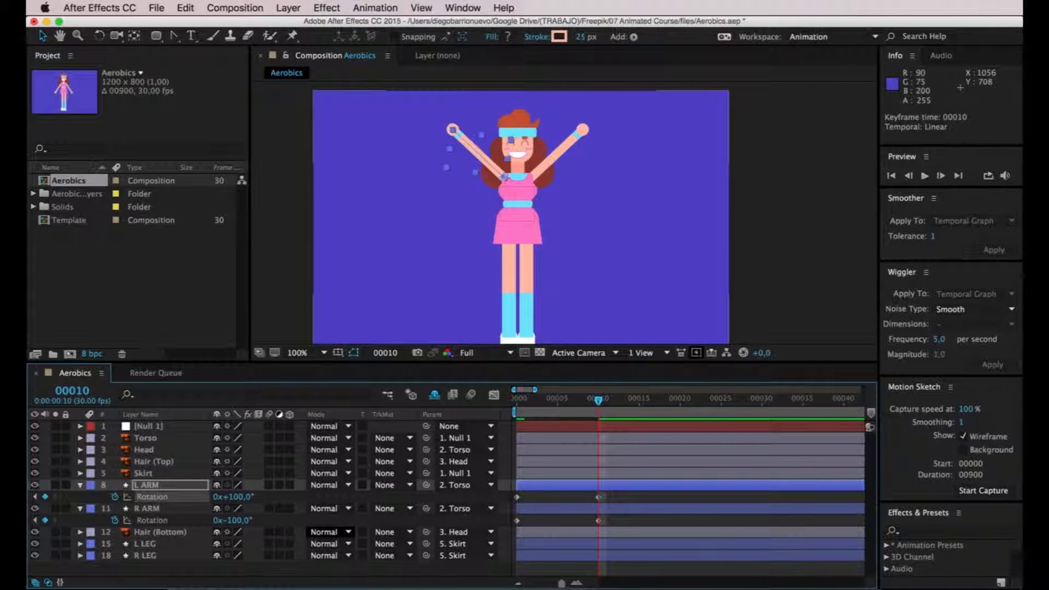
click(744, 313)
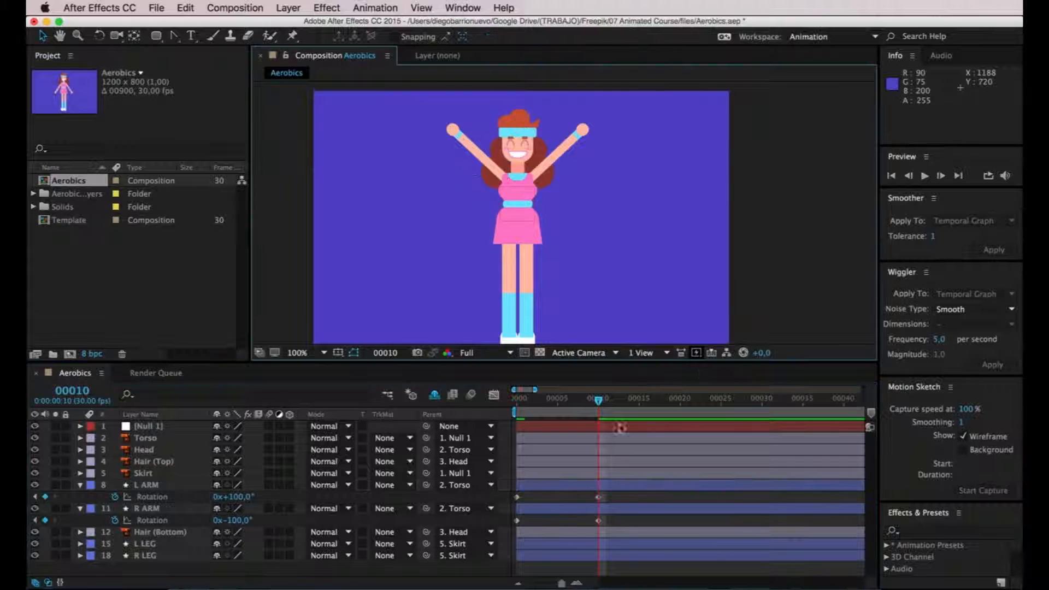
click(592, 486)
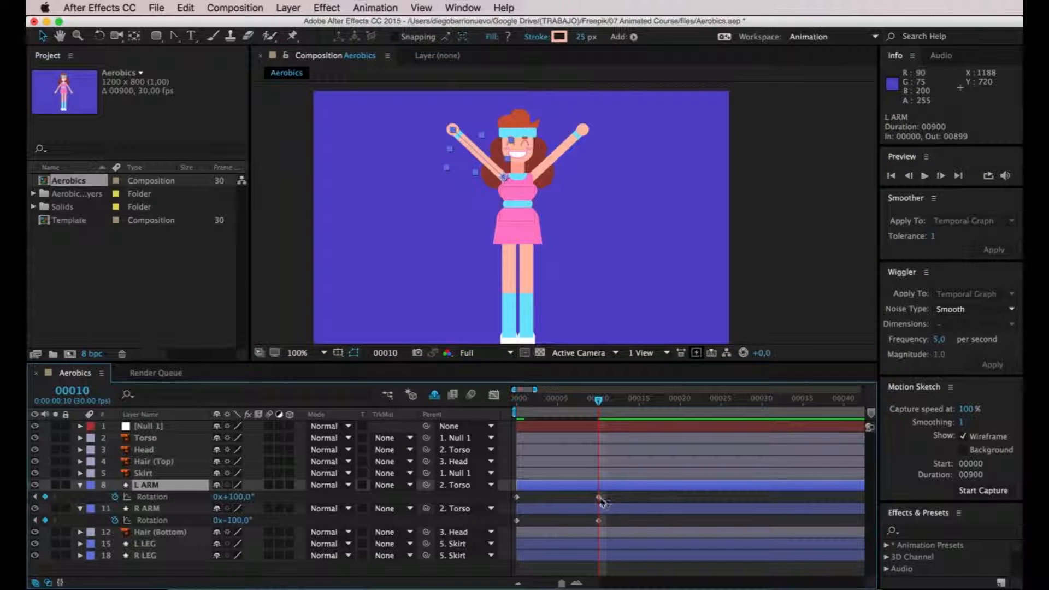
Rotate the L ARM layer down to about -7.8° at frame 20 with the Rotation tool
click(599, 498)
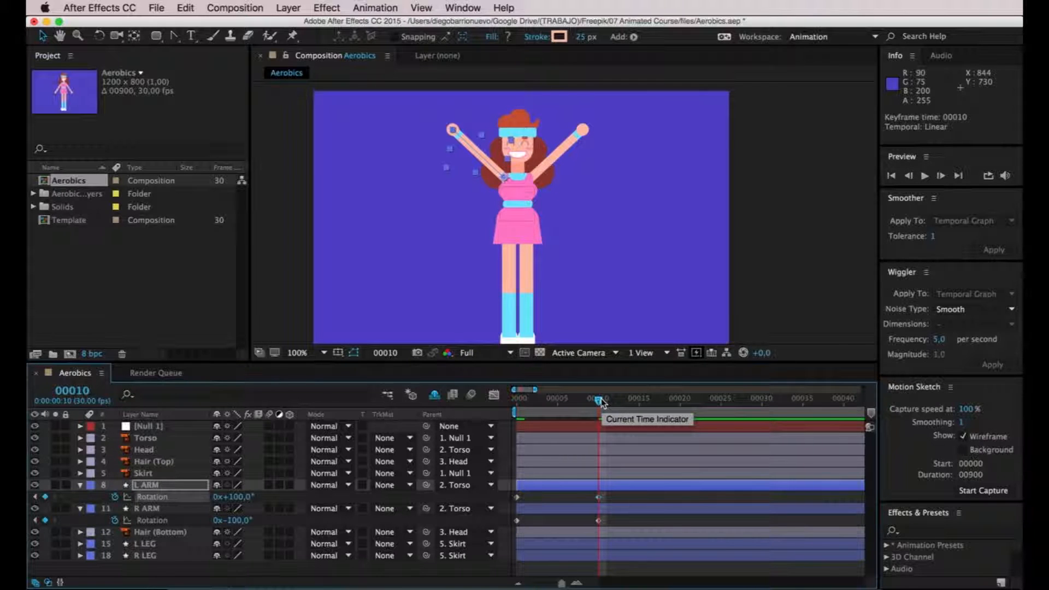
drag(601, 403, 680, 404)
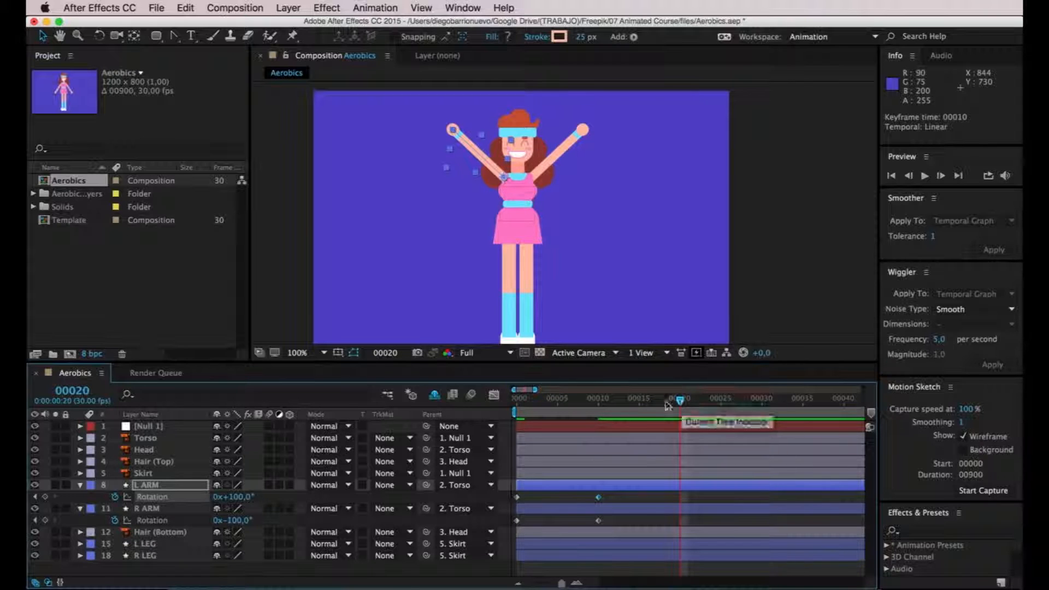
click(98, 36)
drag(452, 130, 469, 258)
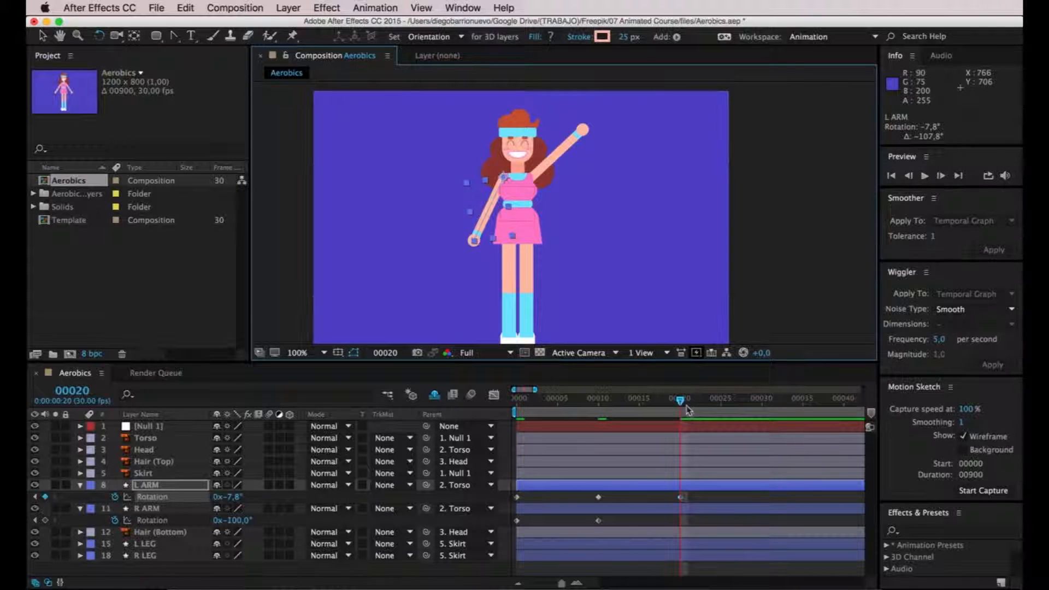
Delete the L ARM layer's Rotation keyframe at frame 20 and deselect the layer
drag(681, 401, 680, 404)
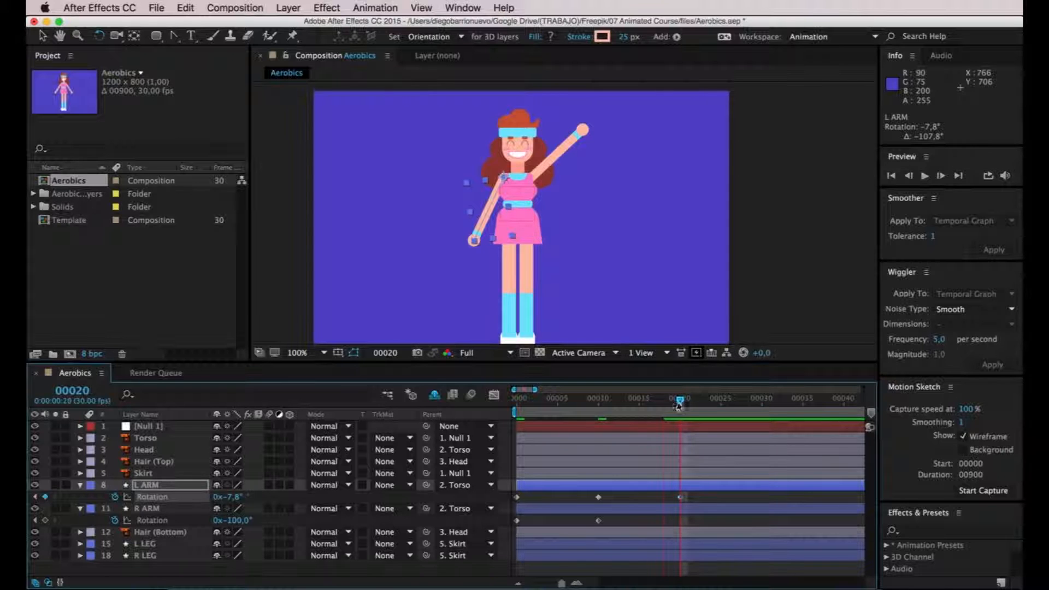
drag(678, 404, 663, 403)
click(680, 497)
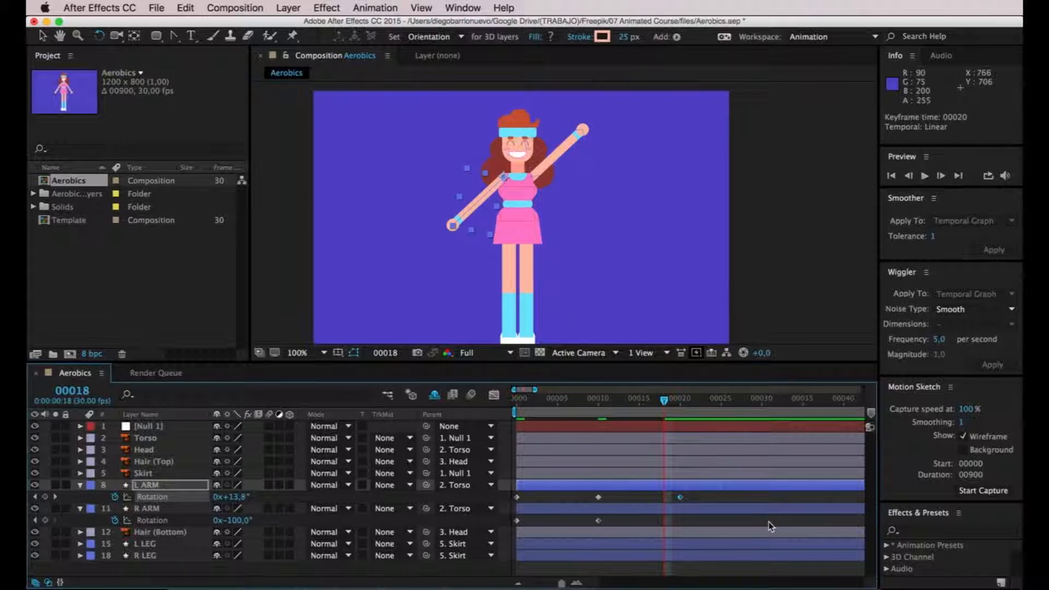
key(Delete)
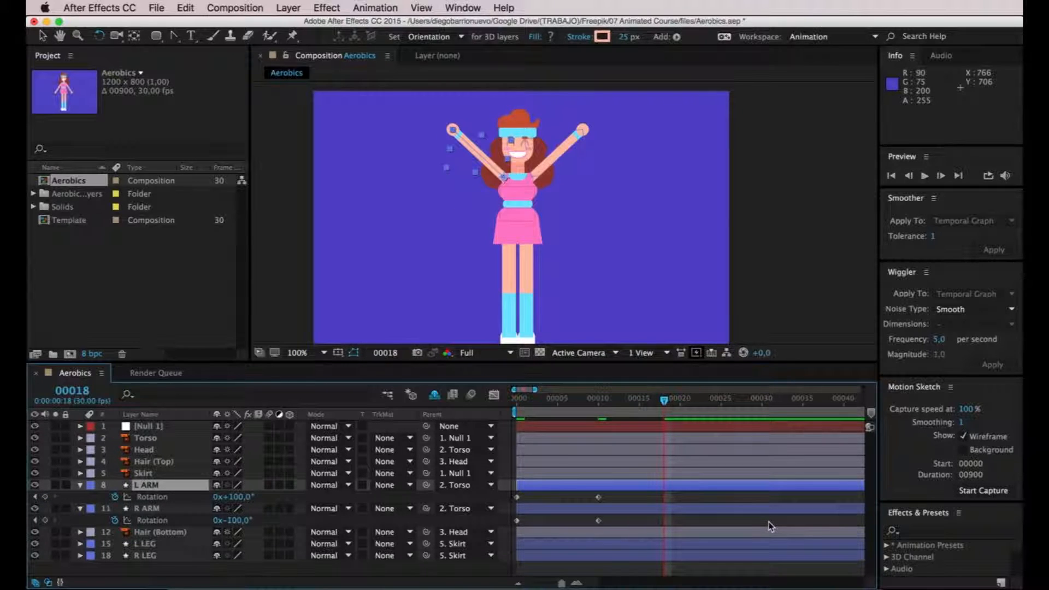
click(42, 35)
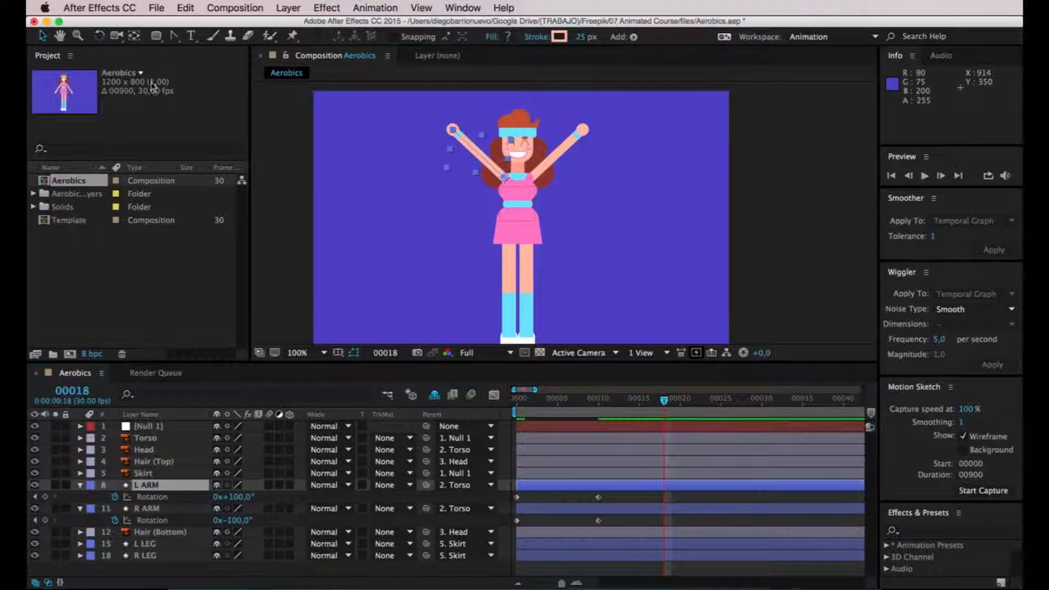
click(284, 130)
Start Path keyframing on Path 1 in the L ARM layer's Group 1 at frame 0
drag(628, 402, 601, 431)
click(598, 497)
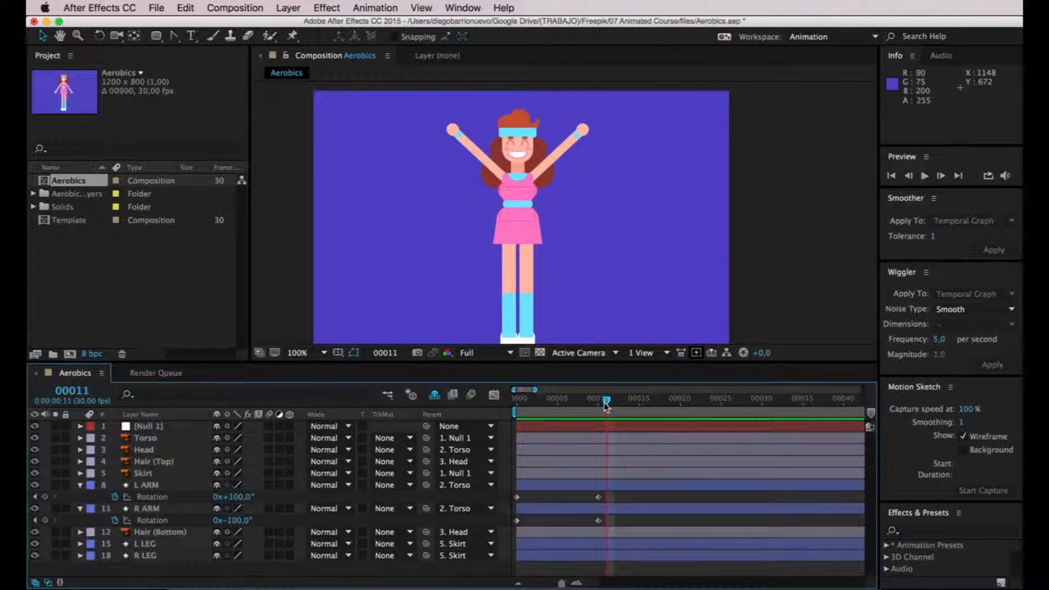
drag(605, 401, 516, 419)
click(158, 485)
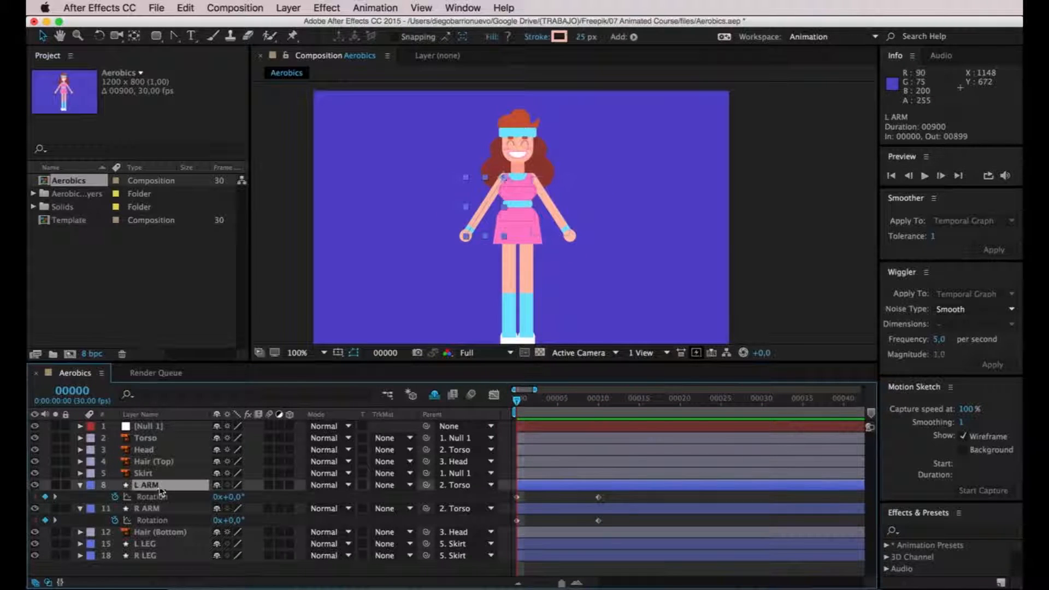
click(80, 485)
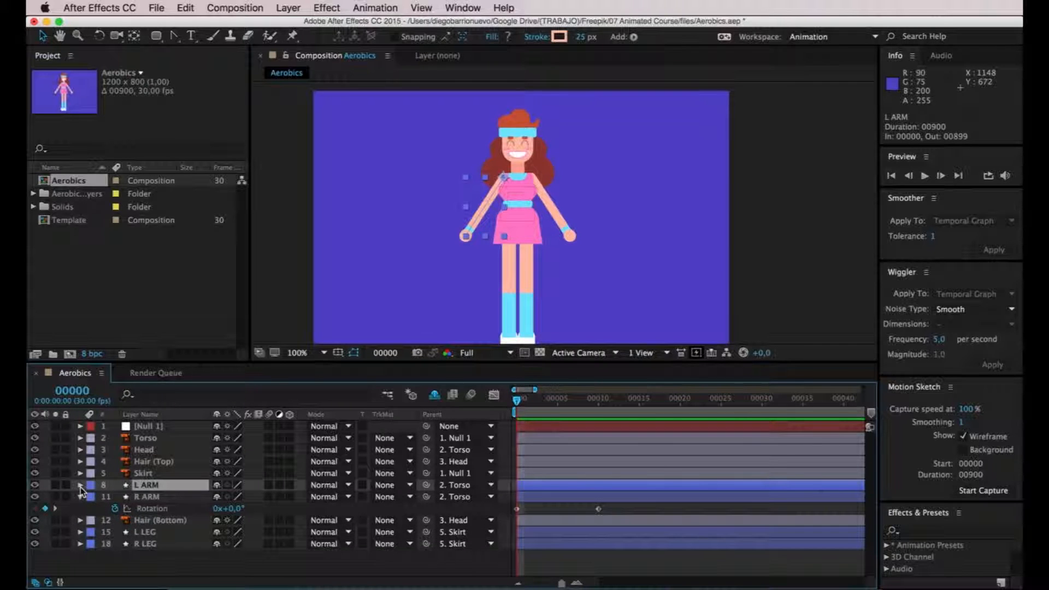
click(81, 485)
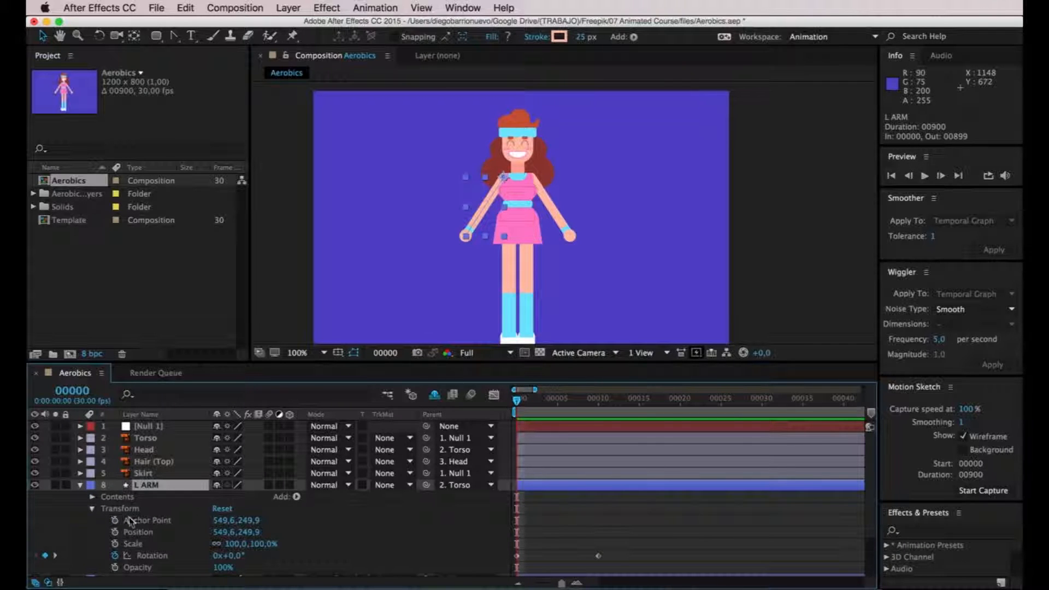
scroll(128, 519, down, 1)
scroll(128, 520, down, 1)
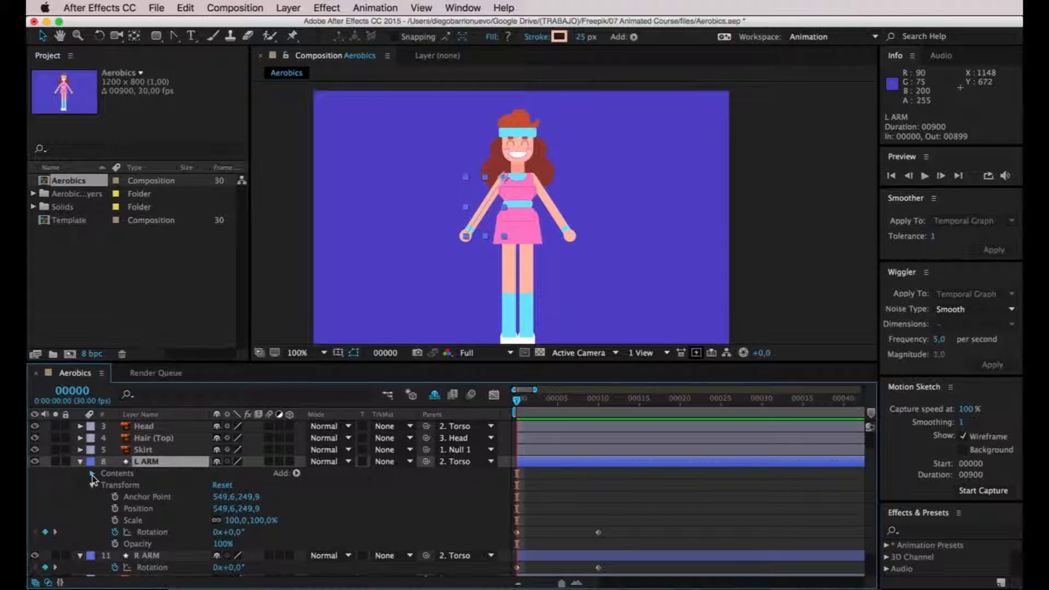
click(92, 474)
click(104, 486)
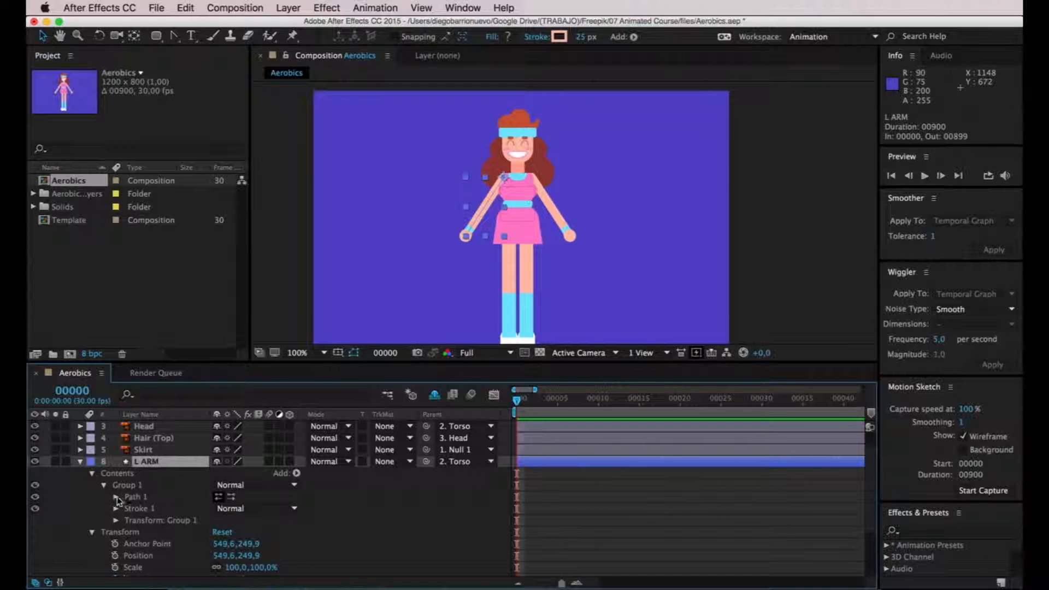
click(117, 498)
click(116, 497)
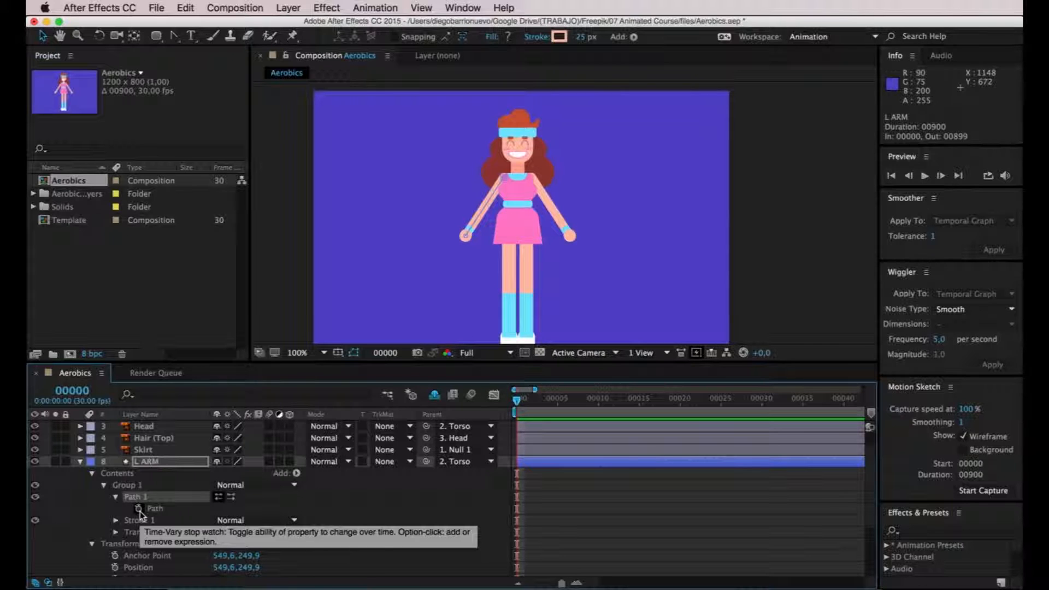
click(139, 509)
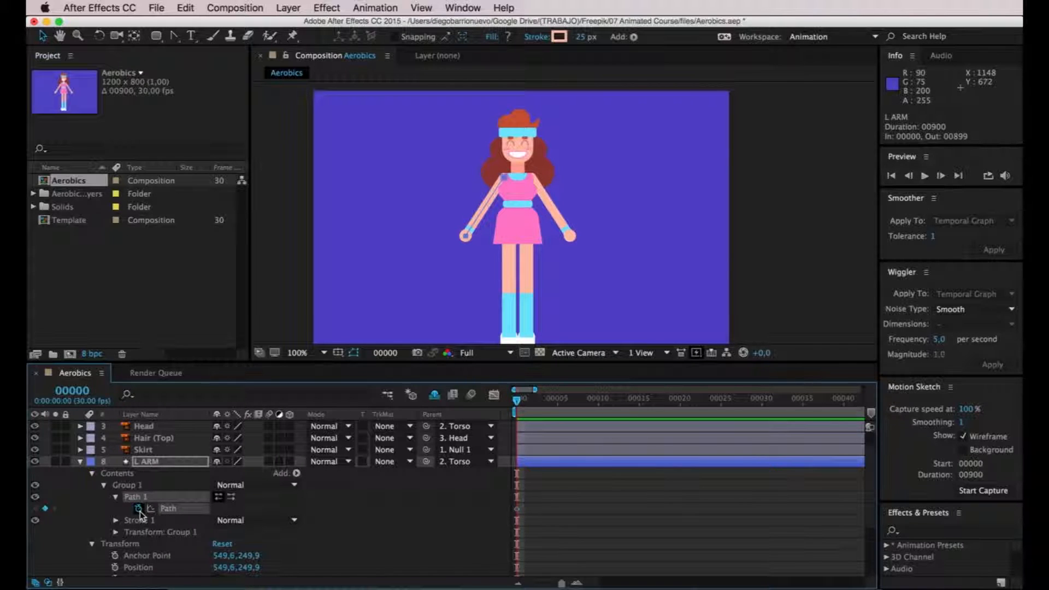
Add a Path keyframe to the L ARM layer's Path 1 at frame 10
drag(520, 407, 598, 403)
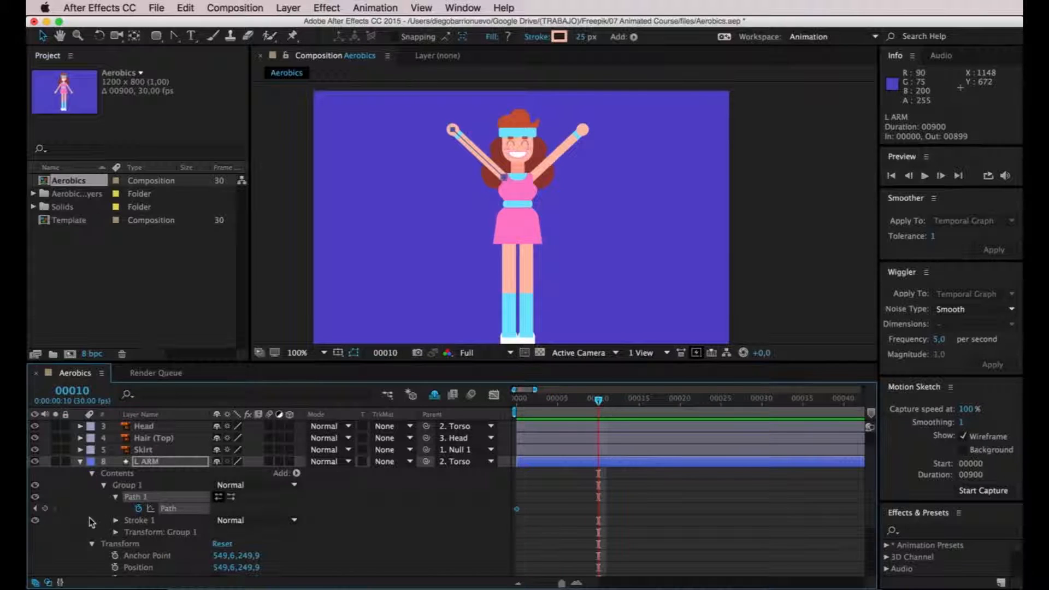
click(45, 508)
key(period)
drag(440, 140, 535, 271)
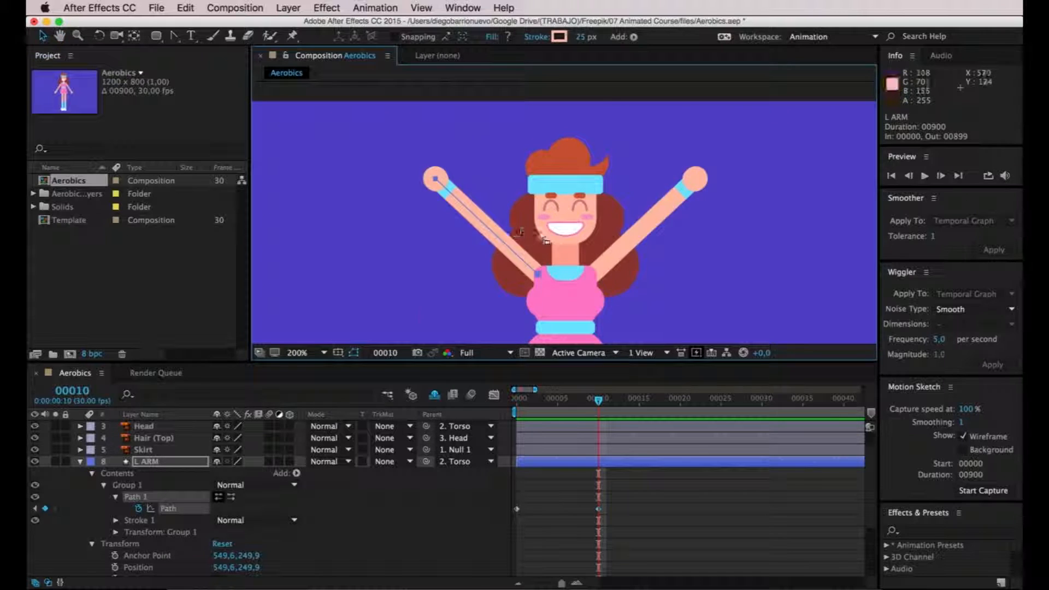
key(period)
drag(520, 230, 529, 208)
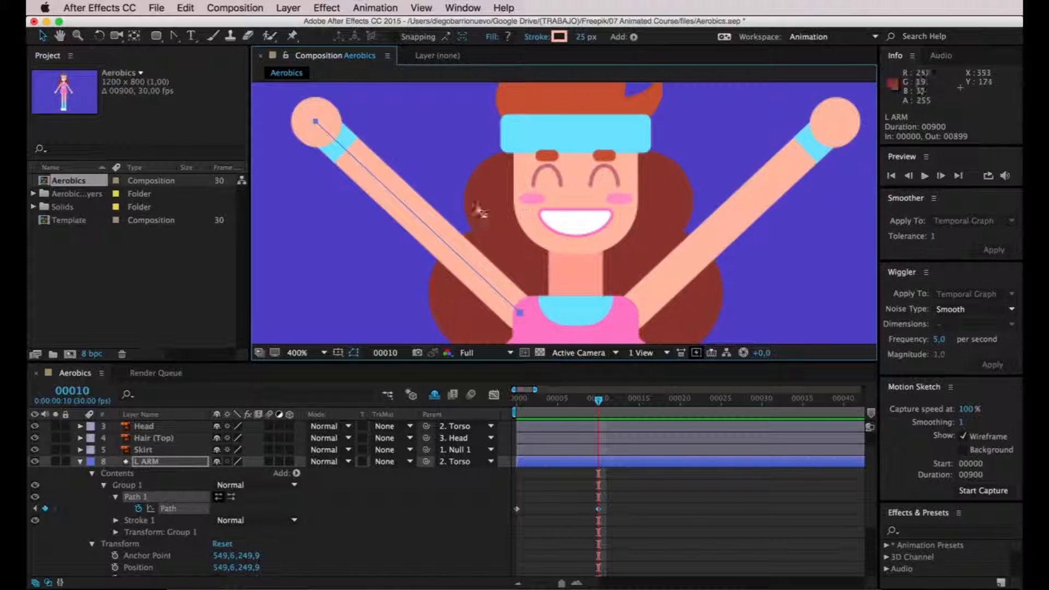
Try to reshape the L ARM path from its hand vertex with the Pen tool
click(174, 36)
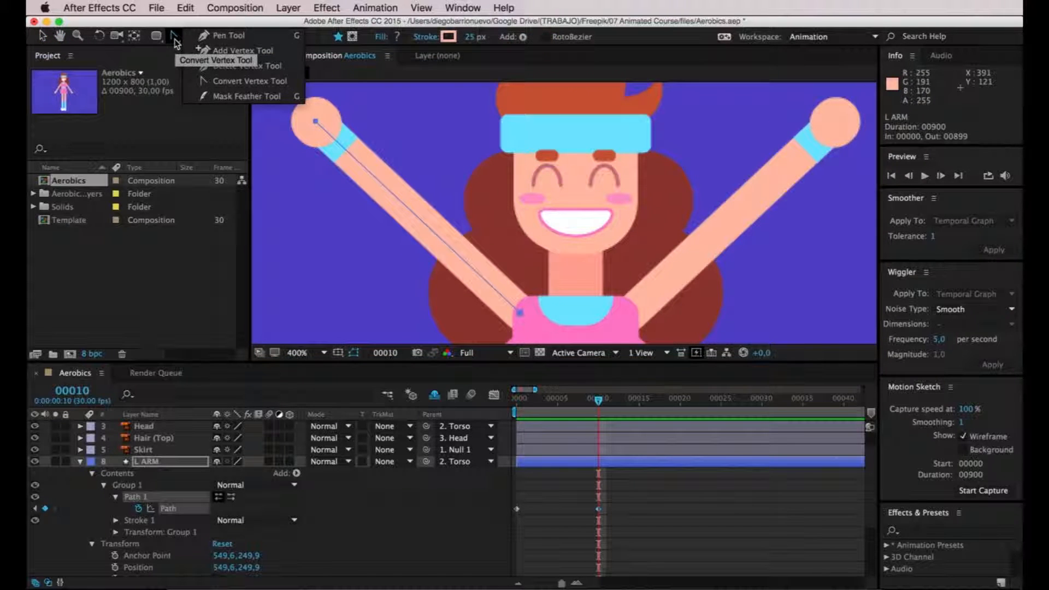
click(224, 35)
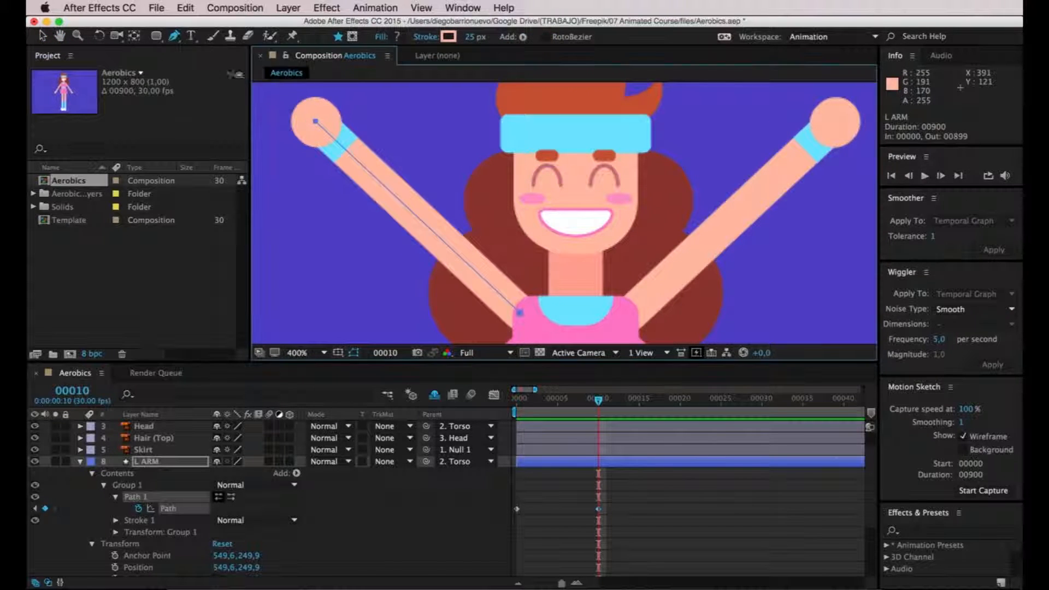
click(316, 122)
key(super+z)
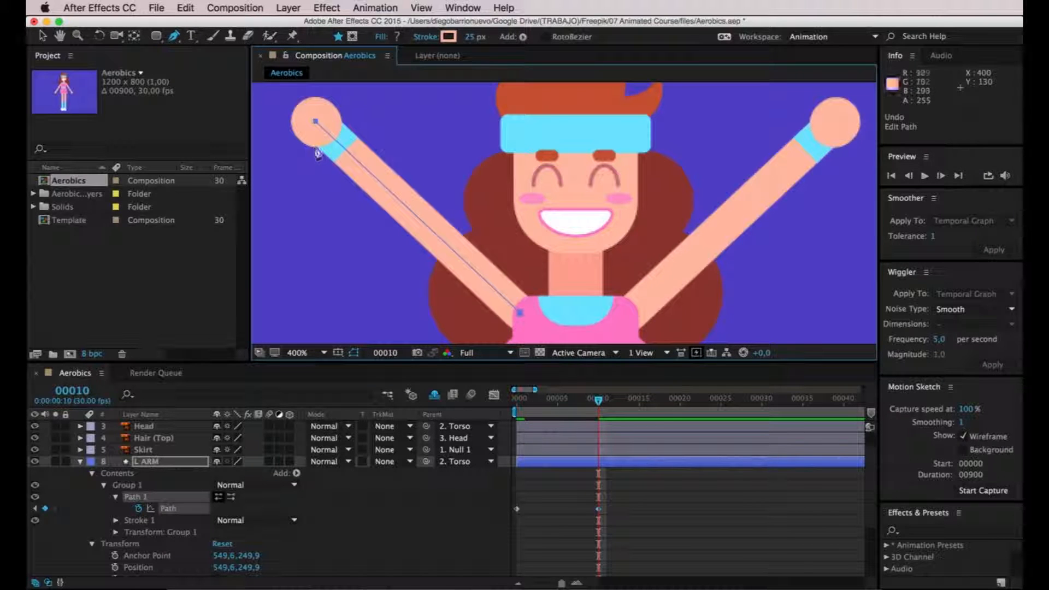
click(174, 449)
click(164, 462)
drag(315, 122, 336, 163)
scroll(344, 190, down, 2)
Undo the Pen tool edits to the L ARM path, restoring the straight raised arm
key(super+z)
key(super+z)
key(super+z)
key(super+z)
key(super+z)
key(super+z)
key(super+z)
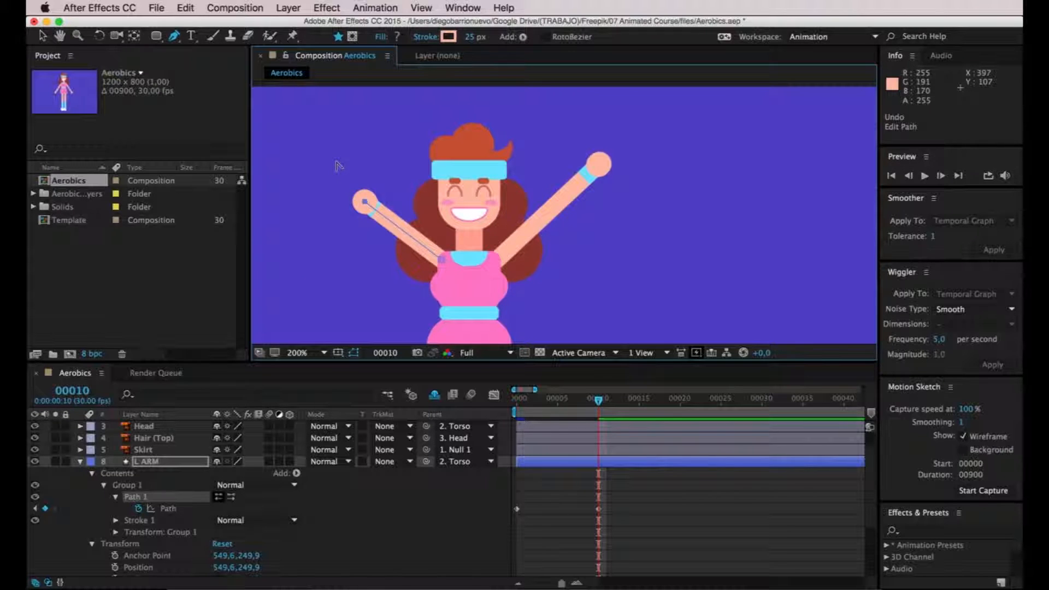
key(super+z)
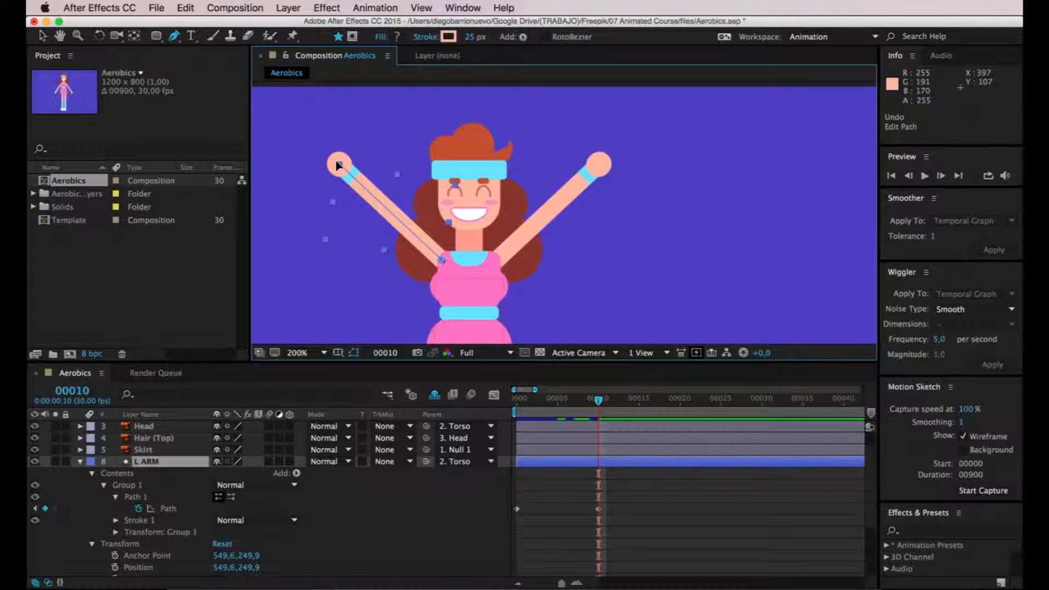
Bend the L ARM path at frame 10 with the Convert Vertex tool, moving the hand vertex up toward the head and its lower handle outward
click(173, 37)
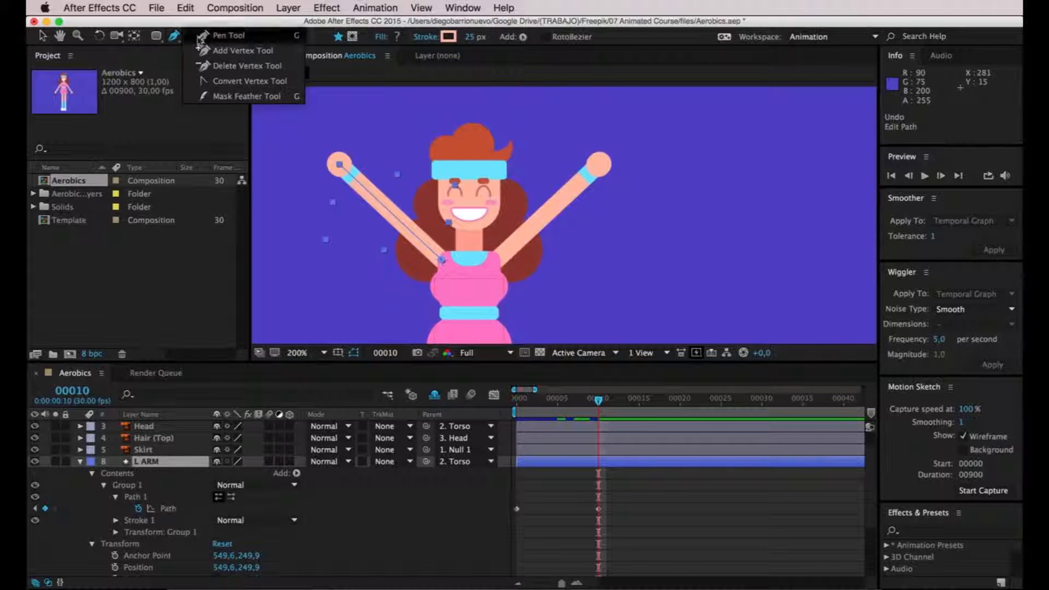
click(238, 82)
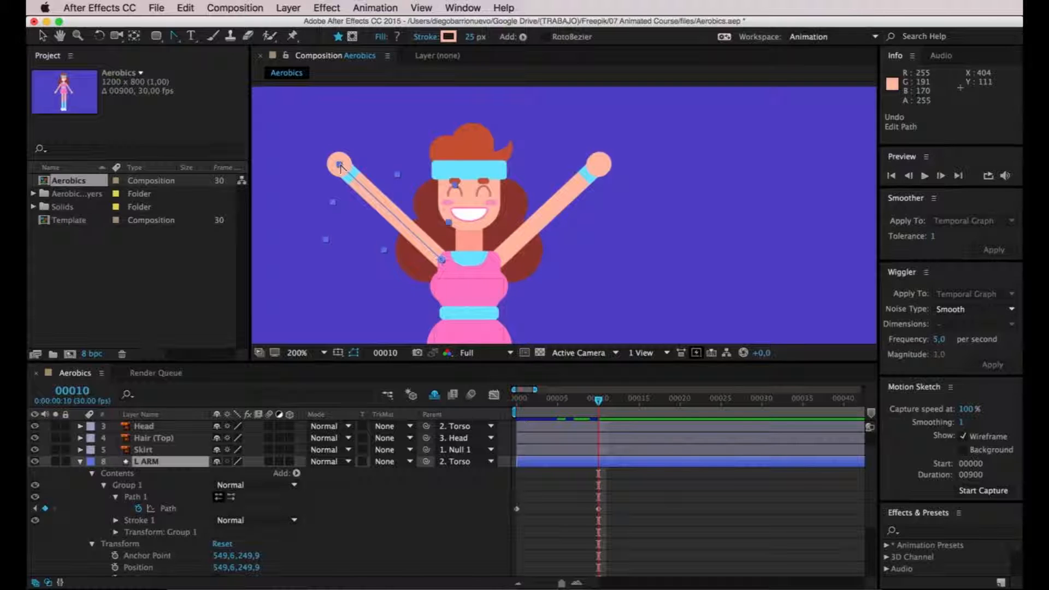
drag(339, 167, 339, 57)
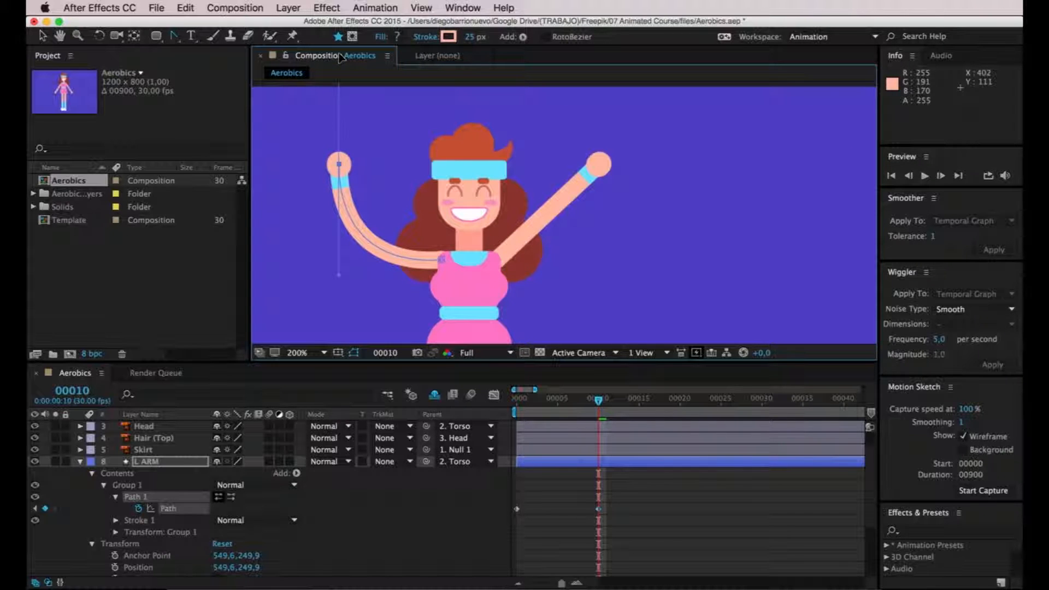
mouse_move(341, 57)
mouse_down()
mouse_move(342, 81)
mouse_move(341, 72)
mouse_up()
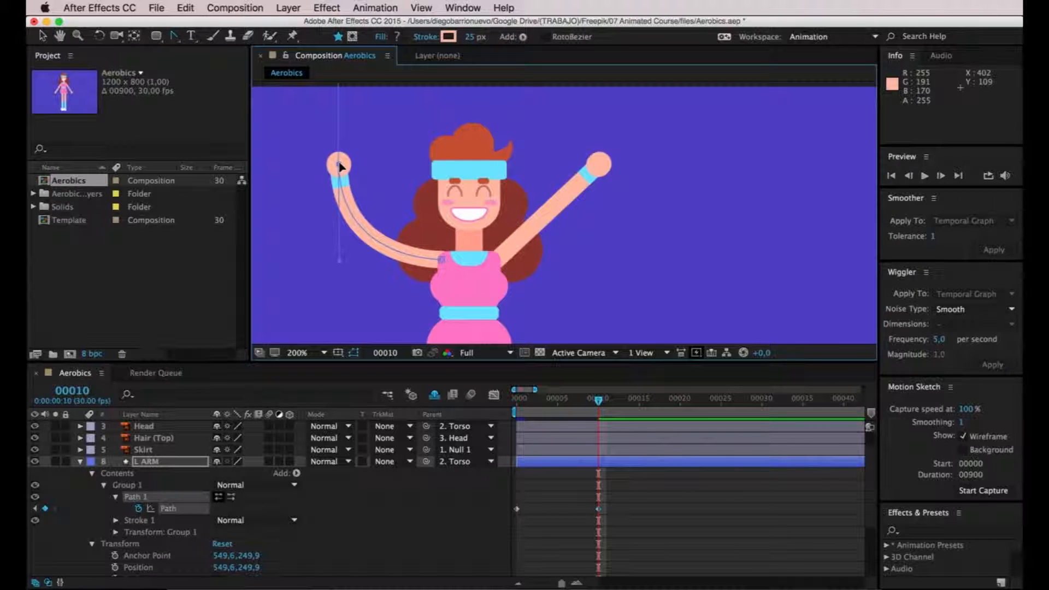
drag(340, 166, 391, 138)
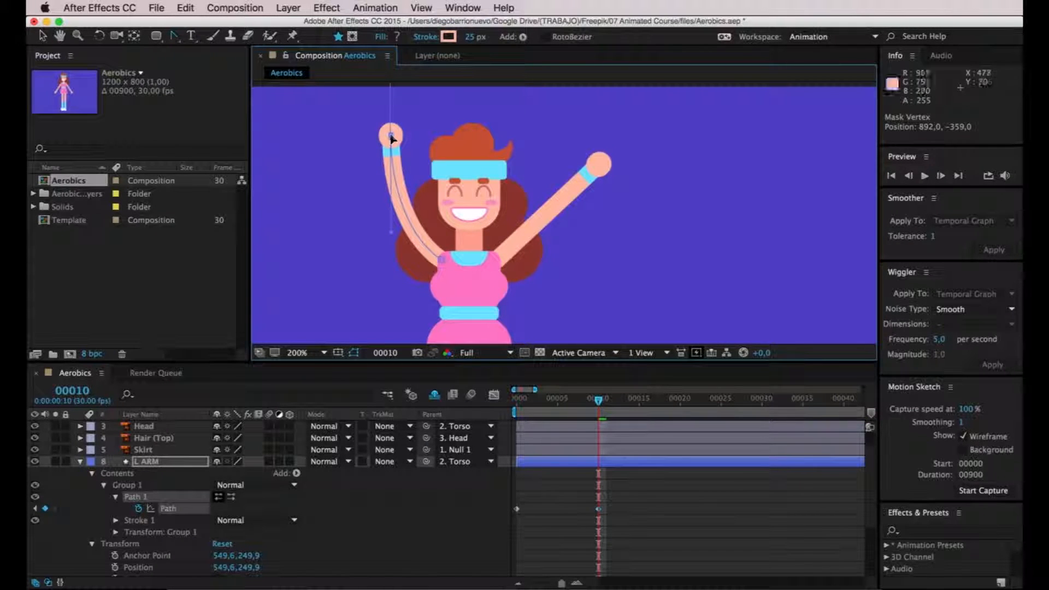
drag(391, 234, 351, 234)
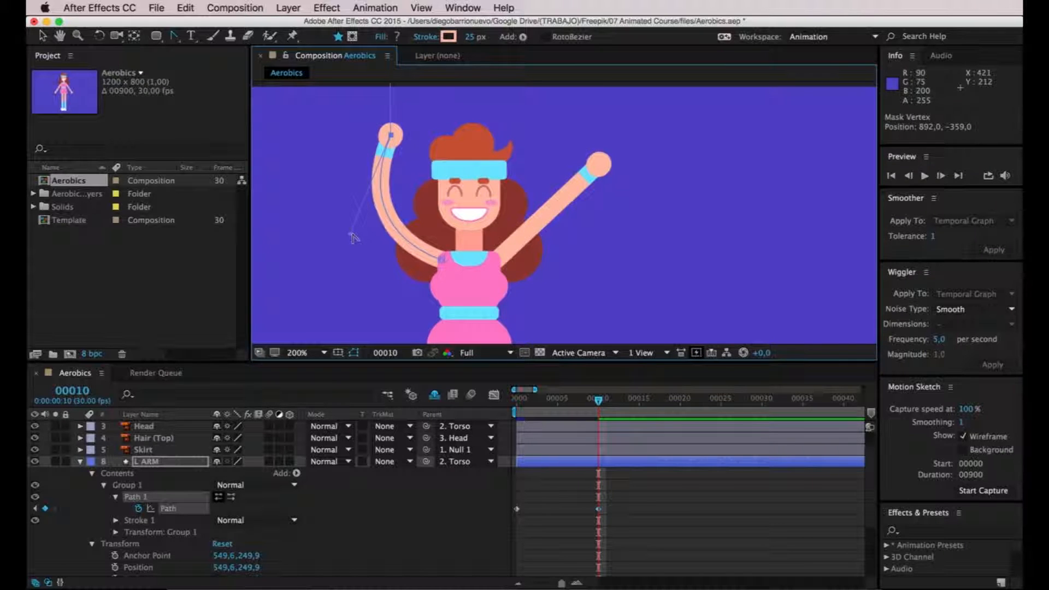
Review the L ARM layer's bending motion between frames 0 and 10
drag(598, 401, 515, 400)
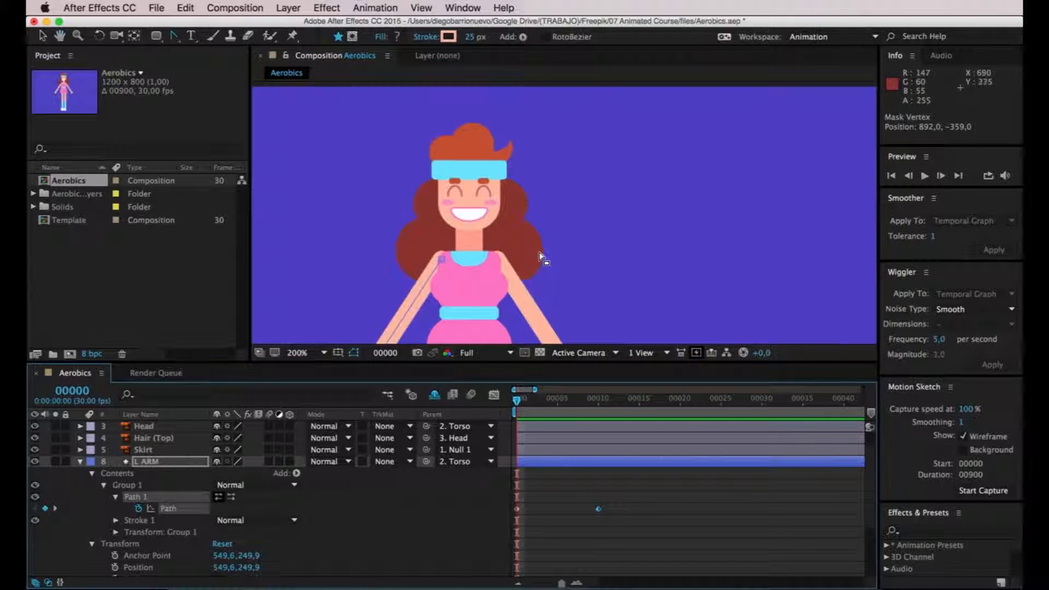
scroll(543, 260, down, 1)
drag(549, 278, 545, 239)
super+click(744, 240)
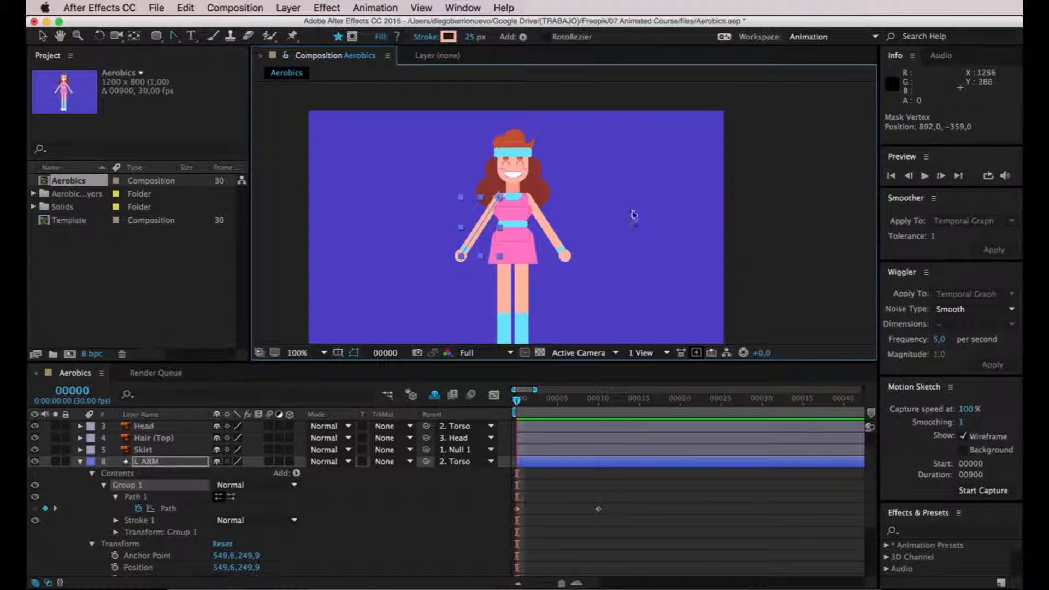
click(765, 216)
drag(516, 403, 599, 400)
Collapse the L ARM layer and expand the R ARM layer's contents down to the Path property of Path 1
click(117, 460)
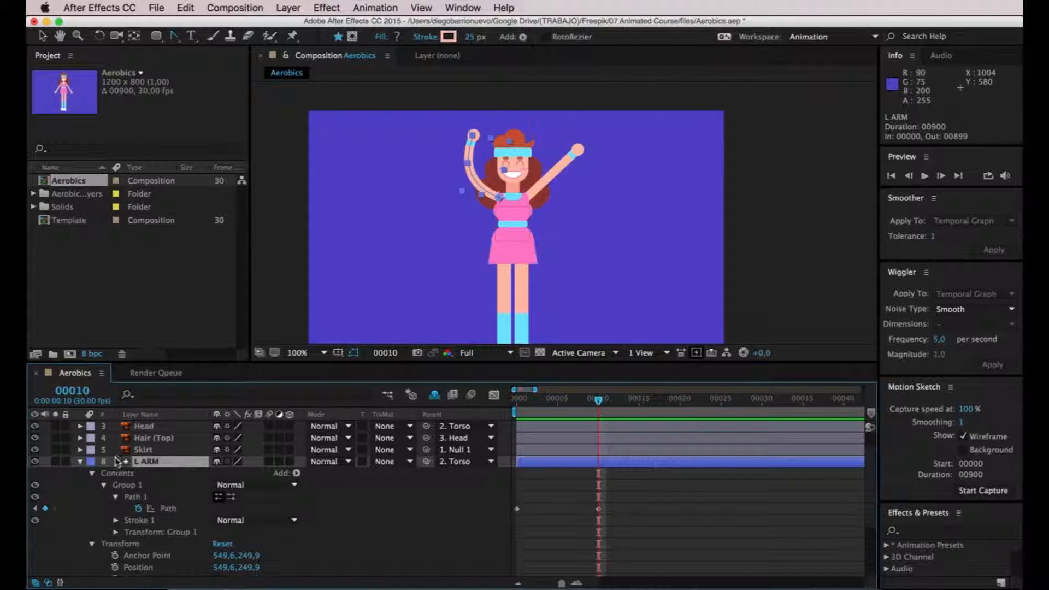
click(80, 462)
click(143, 497)
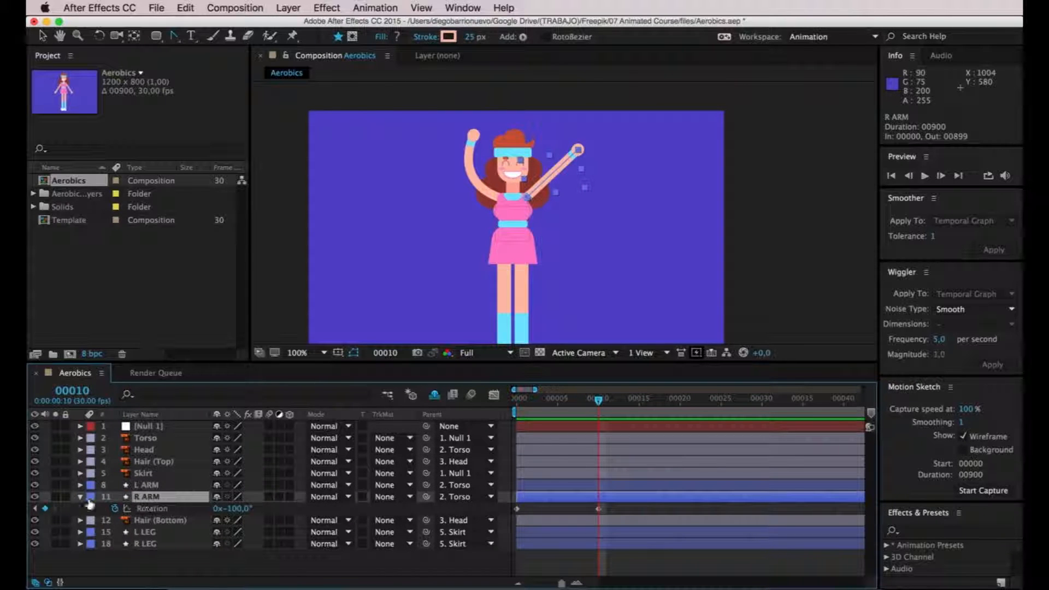
click(81, 497)
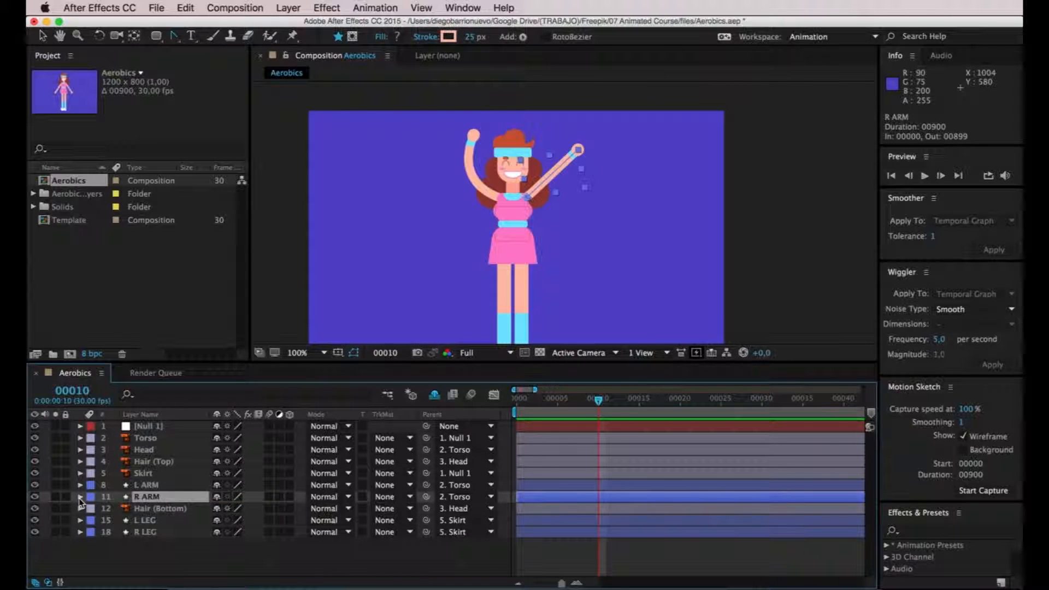
click(80, 497)
scroll(92, 506, down, 1)
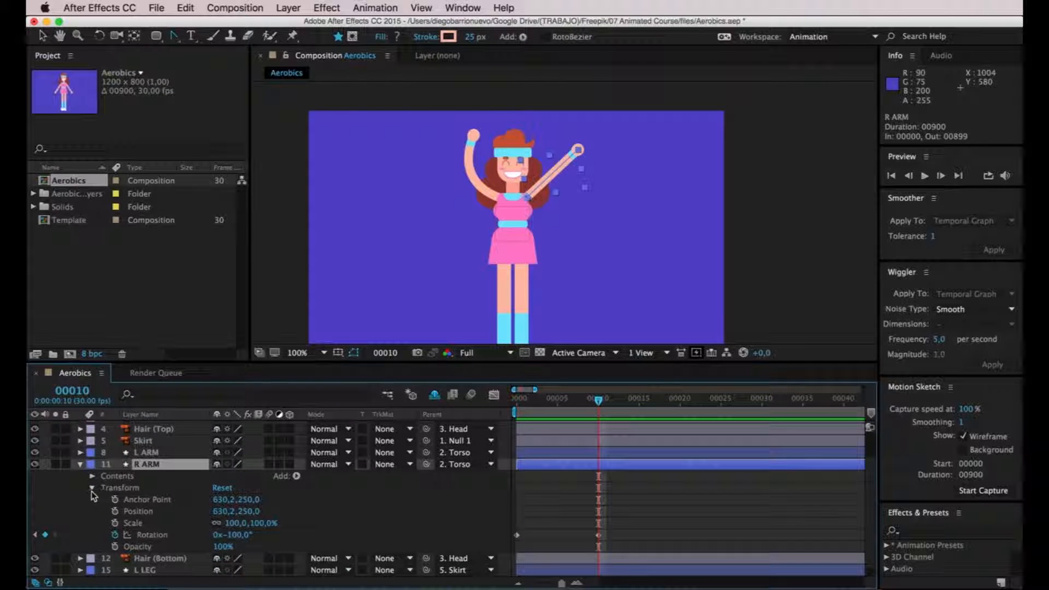
click(92, 477)
click(104, 488)
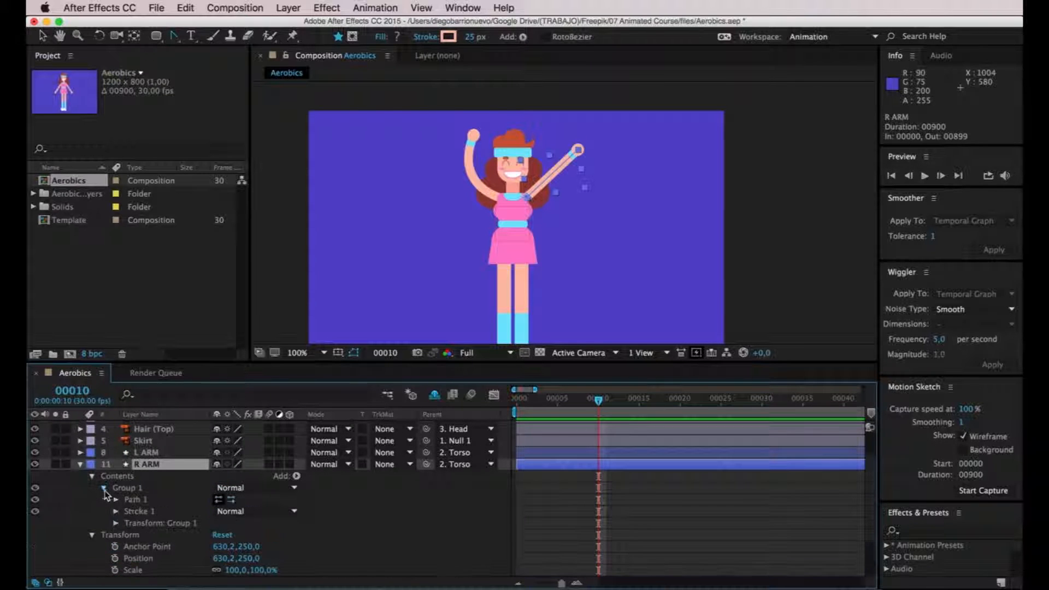
click(115, 500)
Add keyframes for the R ARM layer's Path at frames 0 and 10
drag(608, 415, 513, 410)
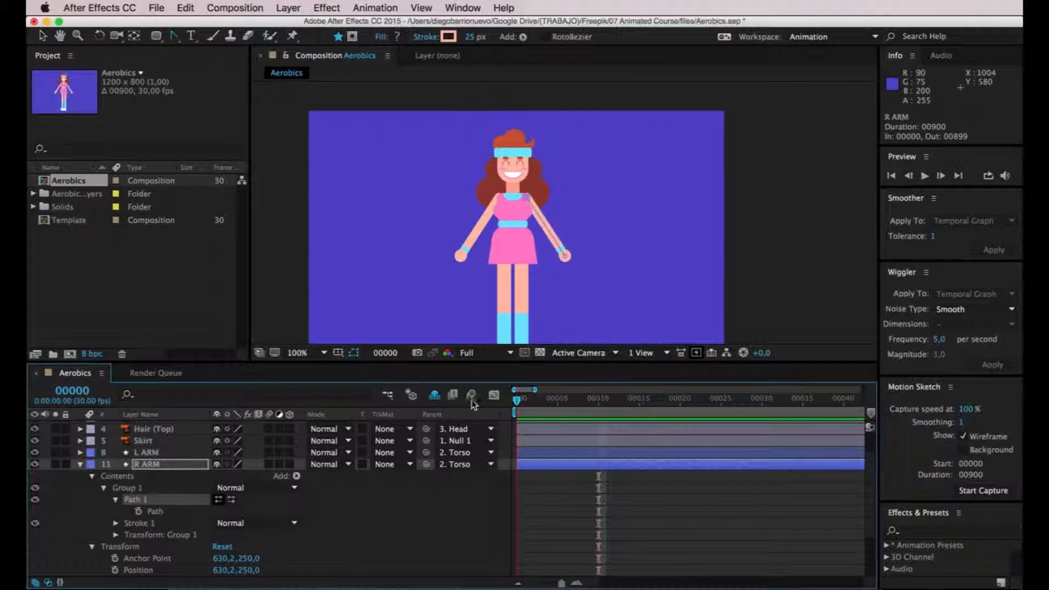
click(139, 511)
click(552, 402)
drag(550, 404, 598, 402)
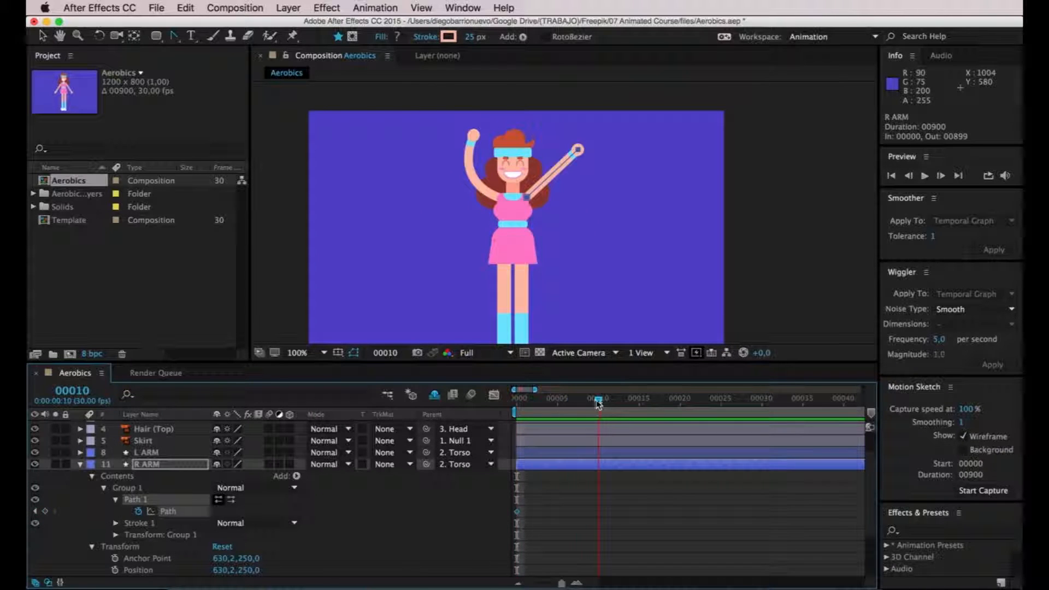
click(45, 512)
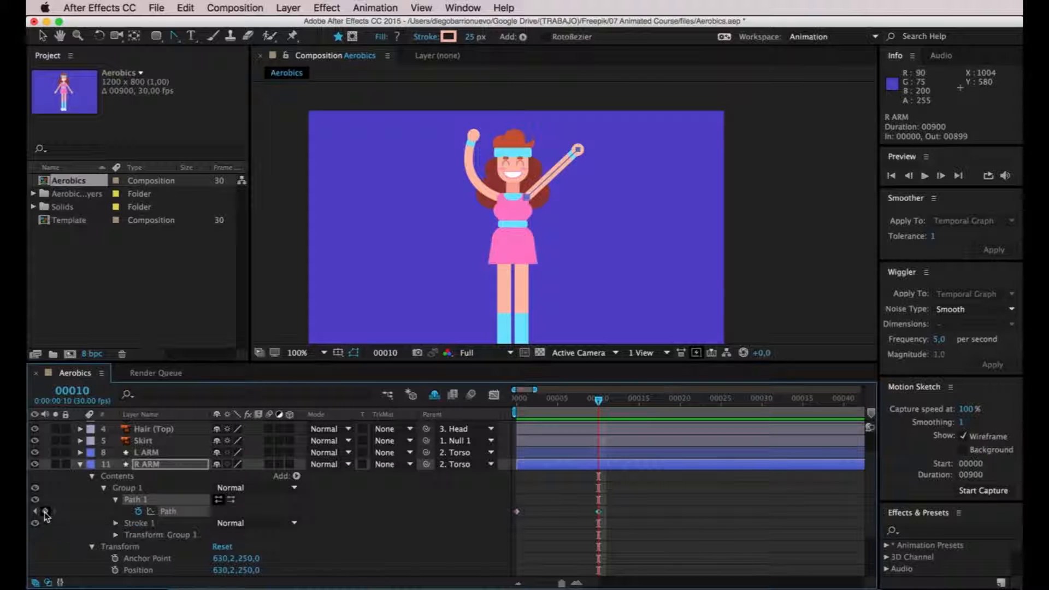
Bend the R ARM path at frame 10 with the Convert Vertex tool, moving the hand vertex up toward the head and its lower handle outward
scroll(586, 159, up, 2)
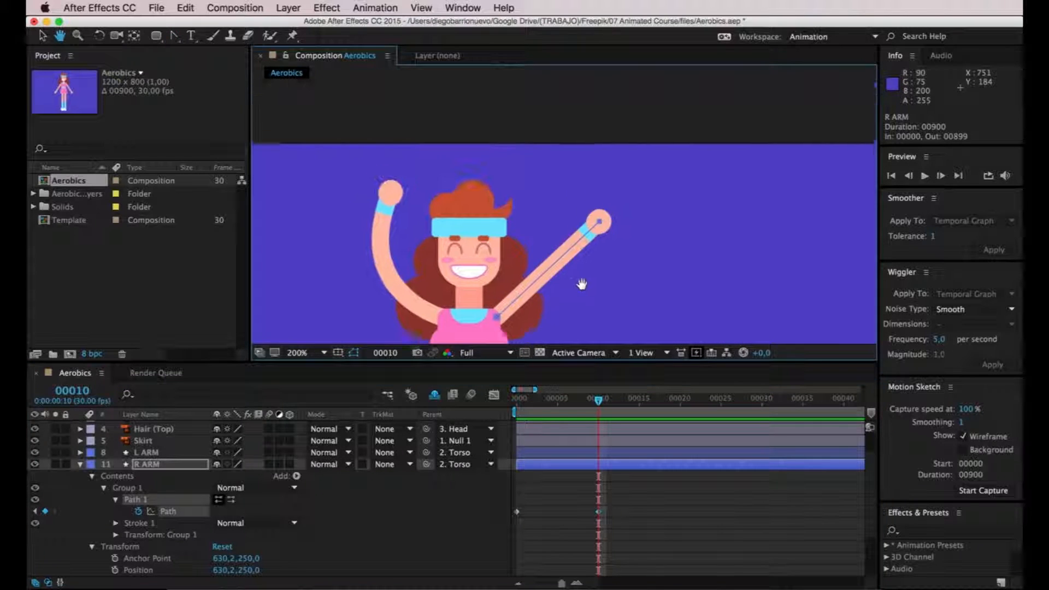
drag(622, 184, 636, 87)
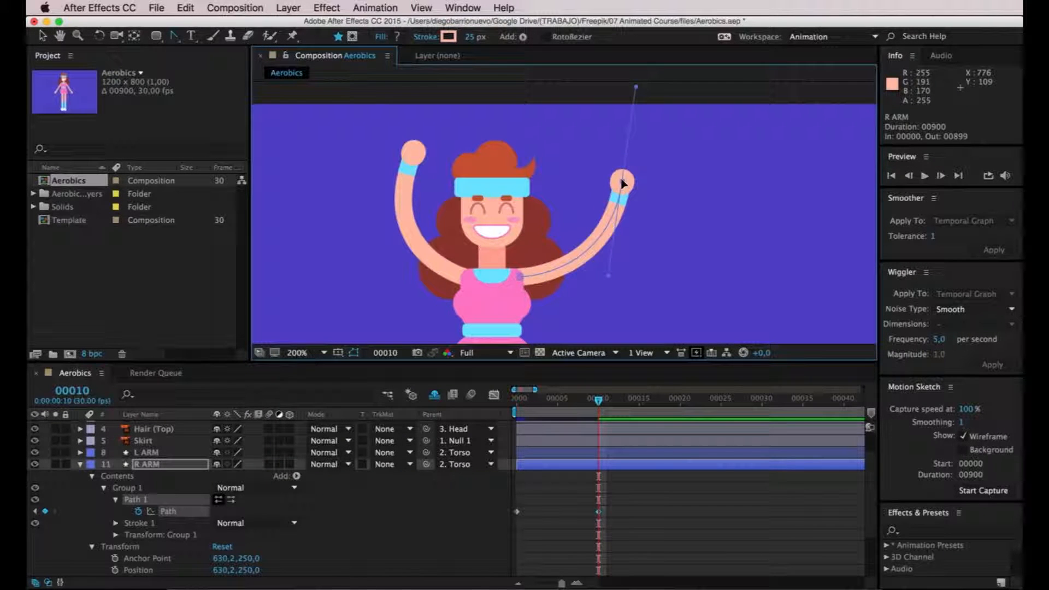
drag(621, 184, 570, 151)
drag(556, 245, 599, 238)
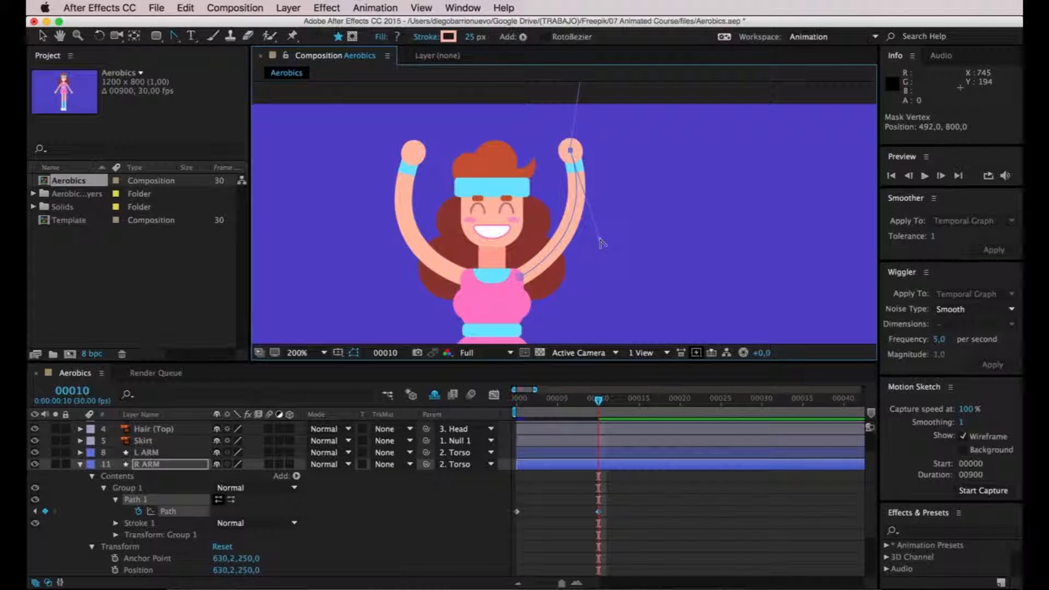
drag(571, 152, 564, 152)
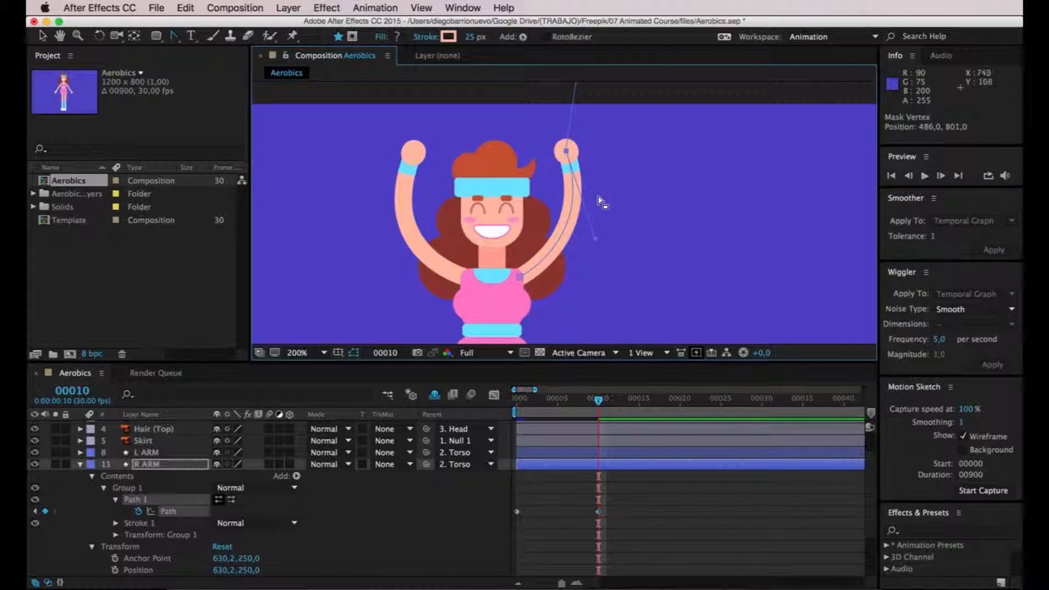
scroll(597, 228, down, 2)
click(792, 236)
drag(784, 237, 733, 218)
click(791, 224)
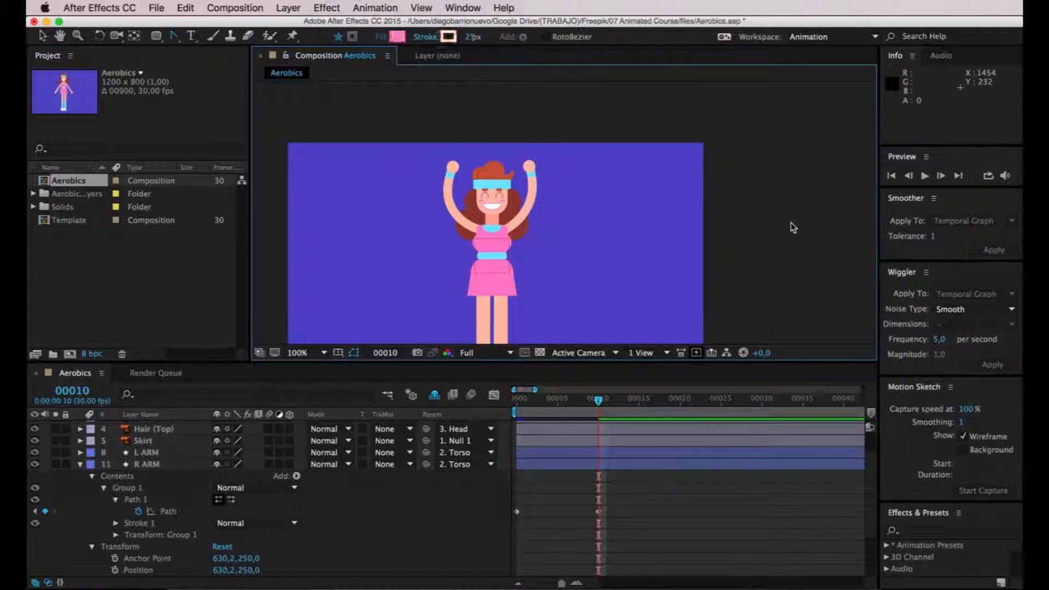
Preview both arms raising and bending between frames 0 and 10
click(666, 353)
click(664, 354)
key(space)
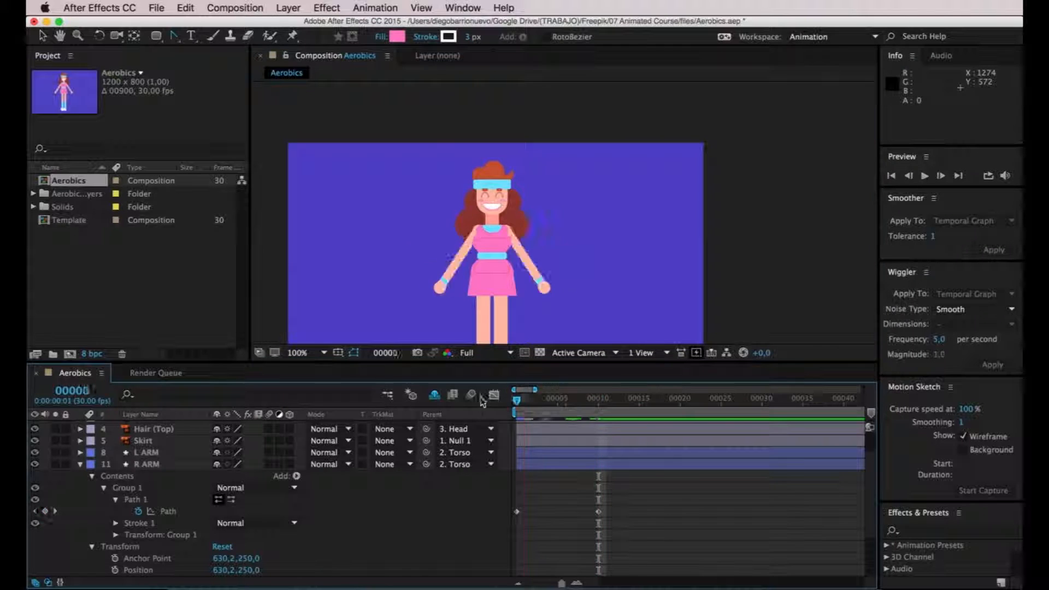
mouse_move(565, 399)
mouse_down()
mouse_move(517, 400)
mouse_move(558, 400)
mouse_up()
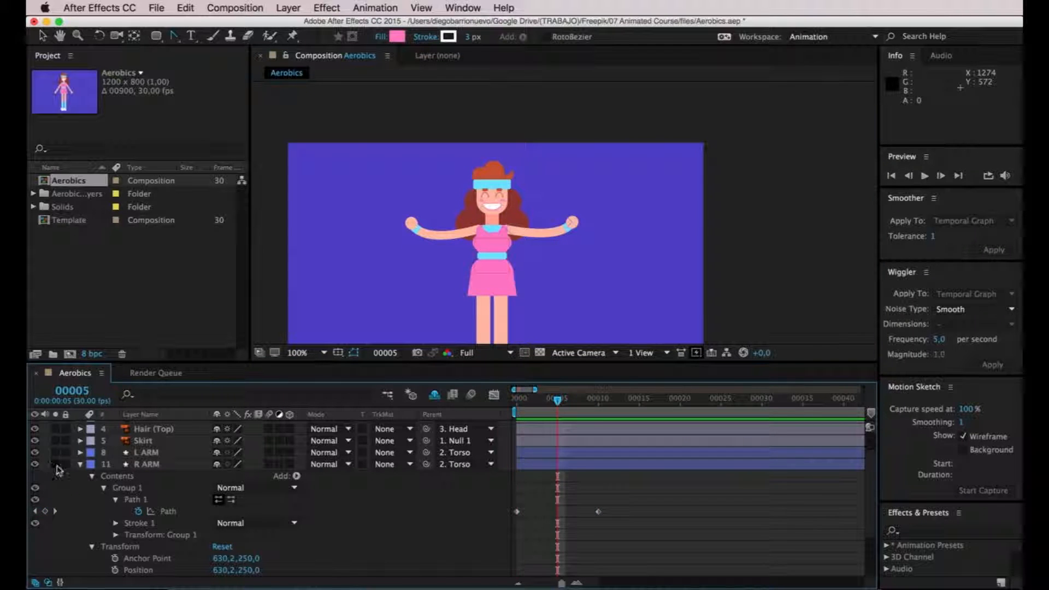
Collapse the R ARM layer, go to frame 0 and show only the keyframed properties of L ARM and R ARM
click(80, 463)
key(Home)
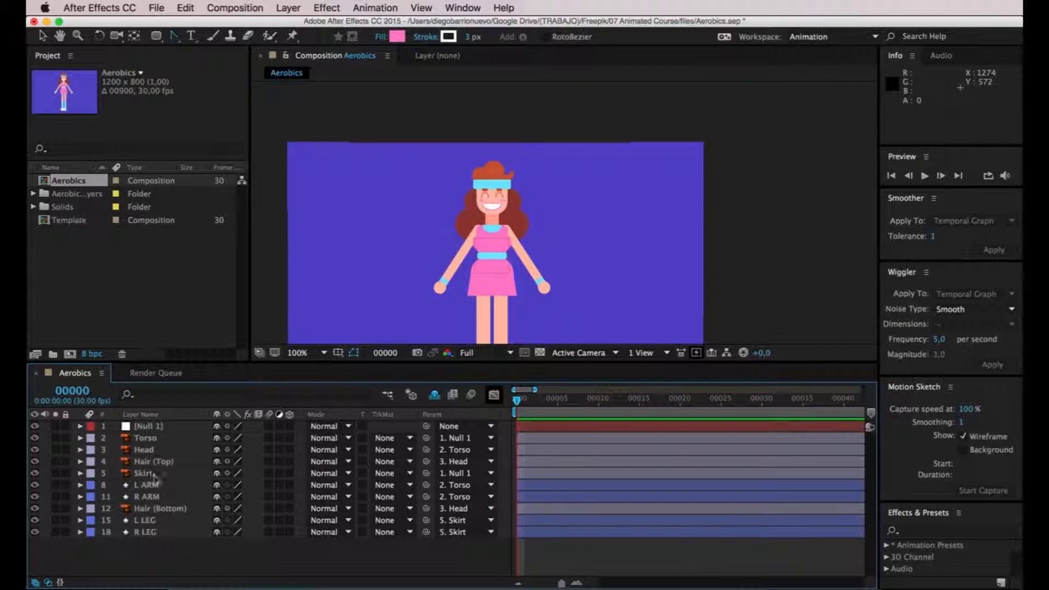
click(146, 485)
shift+click(151, 499)
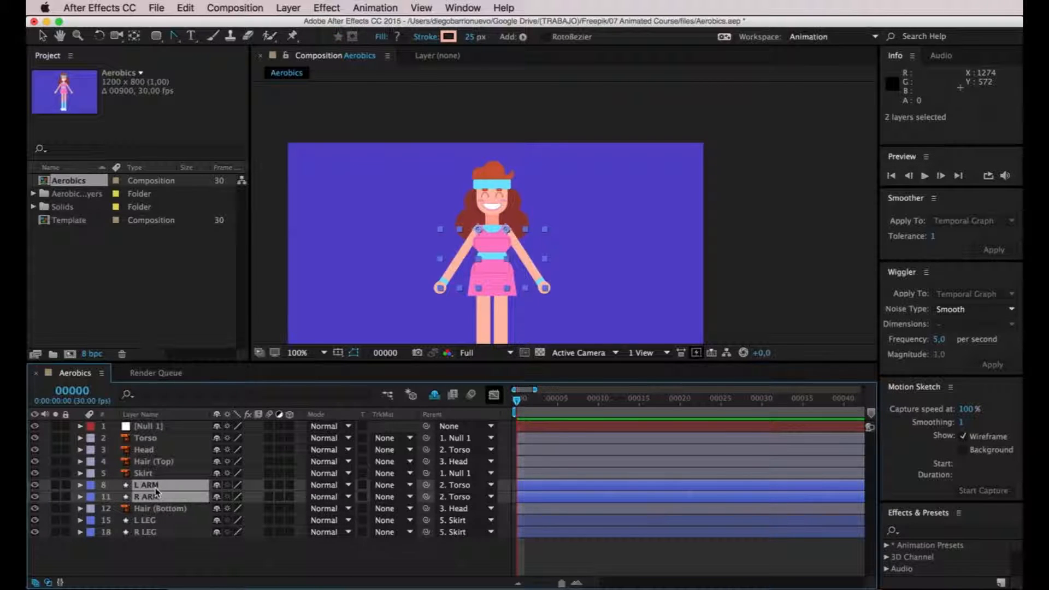
key(u)
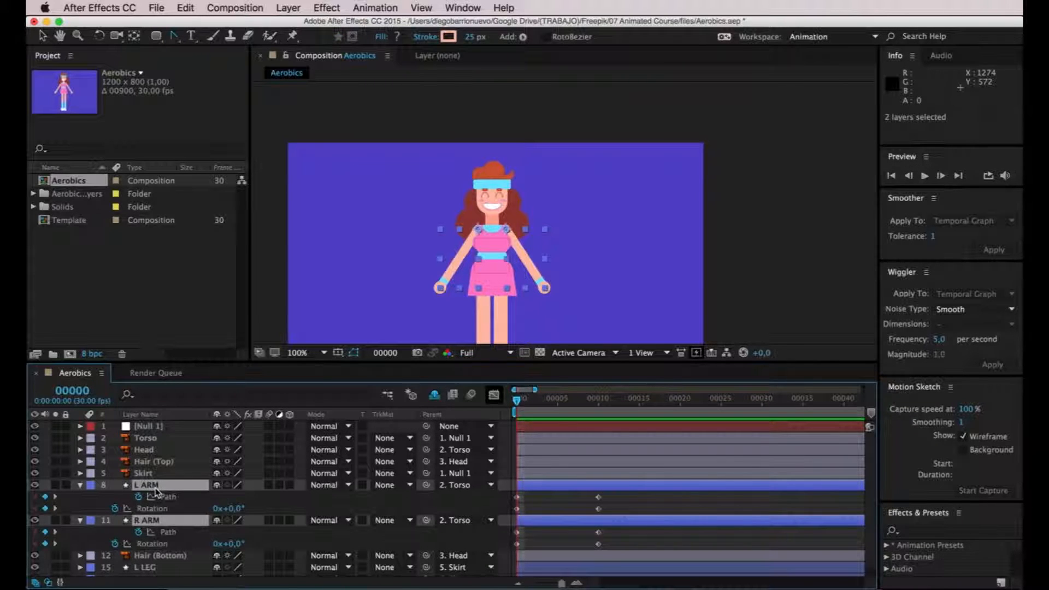
click(150, 461)
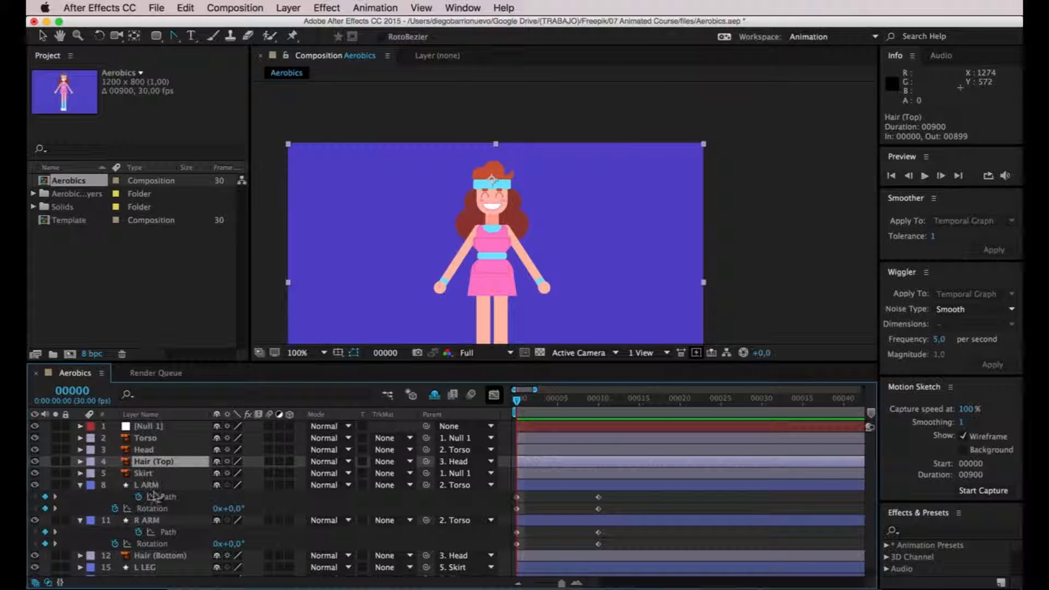
Hold the raised pose by adding Path and Rotation keyframes at frame 20 on both the L ARM and R ARM layers
drag(522, 399, 493, 418)
drag(518, 403, 605, 415)
click(223, 486)
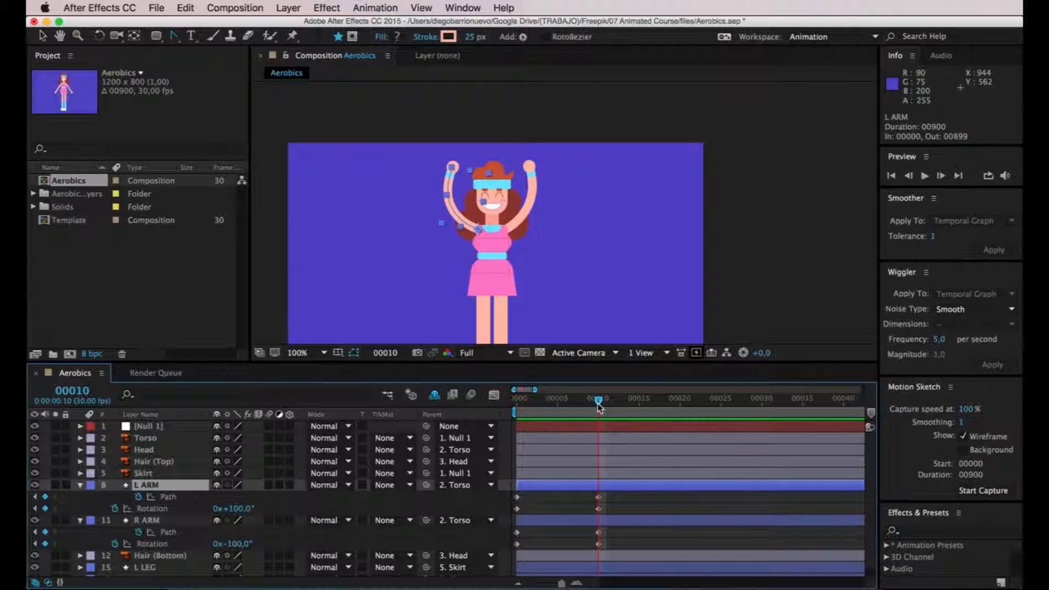
drag(598, 403, 681, 405)
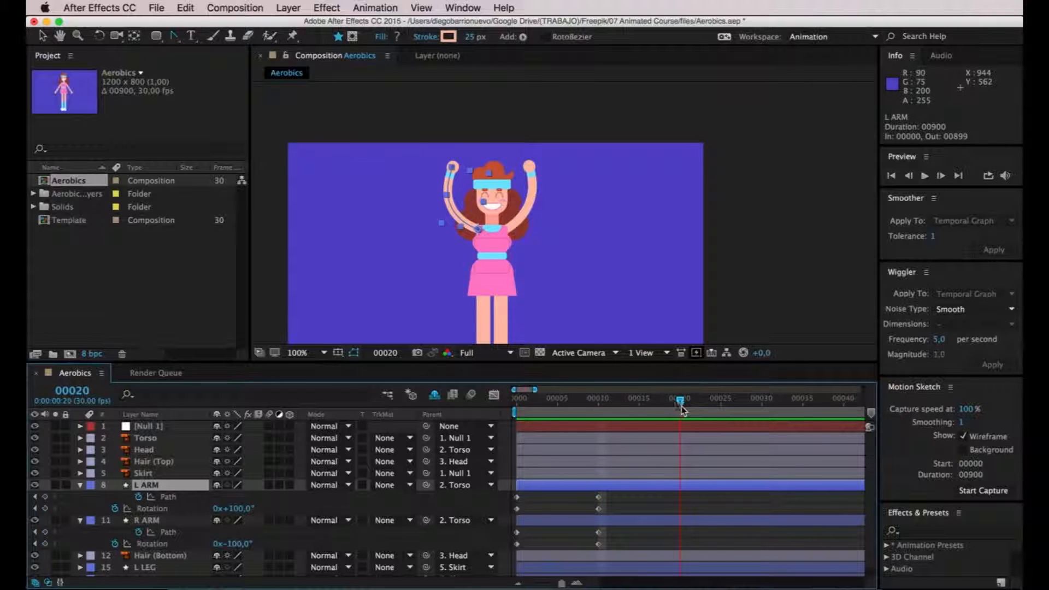
click(45, 496)
click(44, 508)
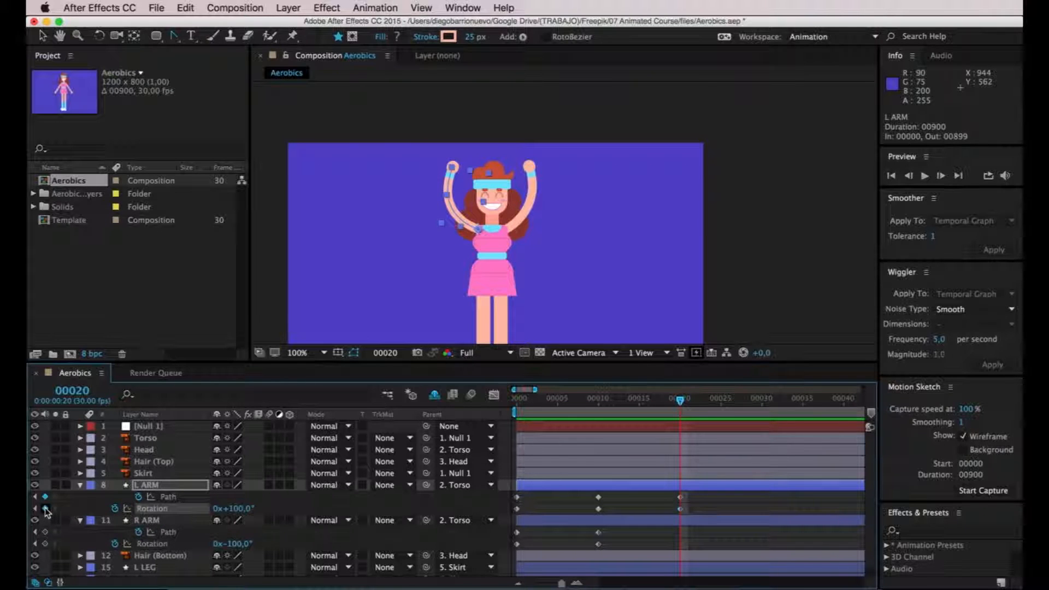
click(45, 531)
click(44, 544)
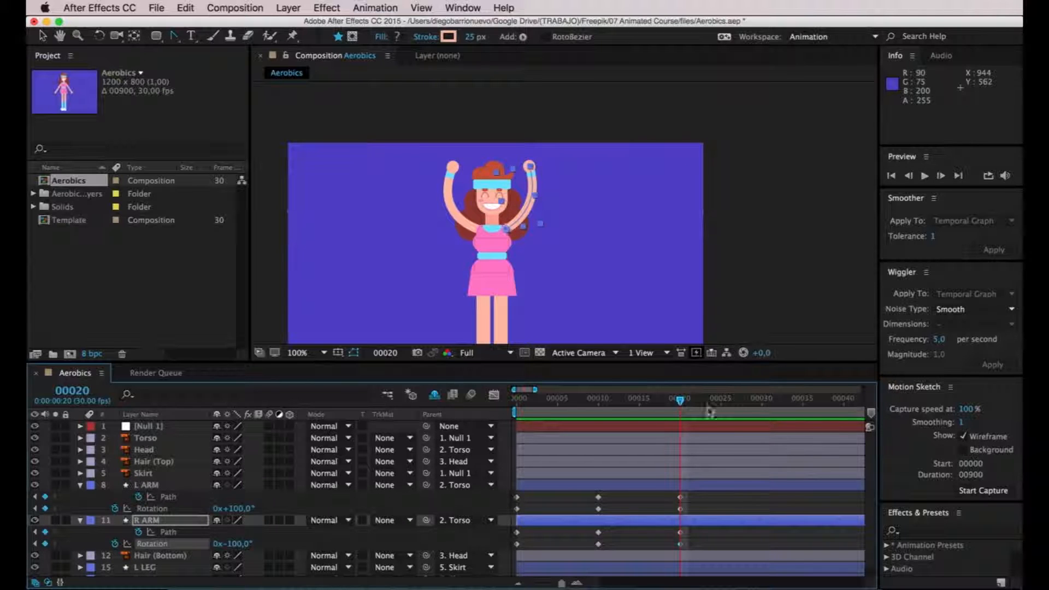
drag(681, 414, 686, 464)
drag(686, 470, 762, 464)
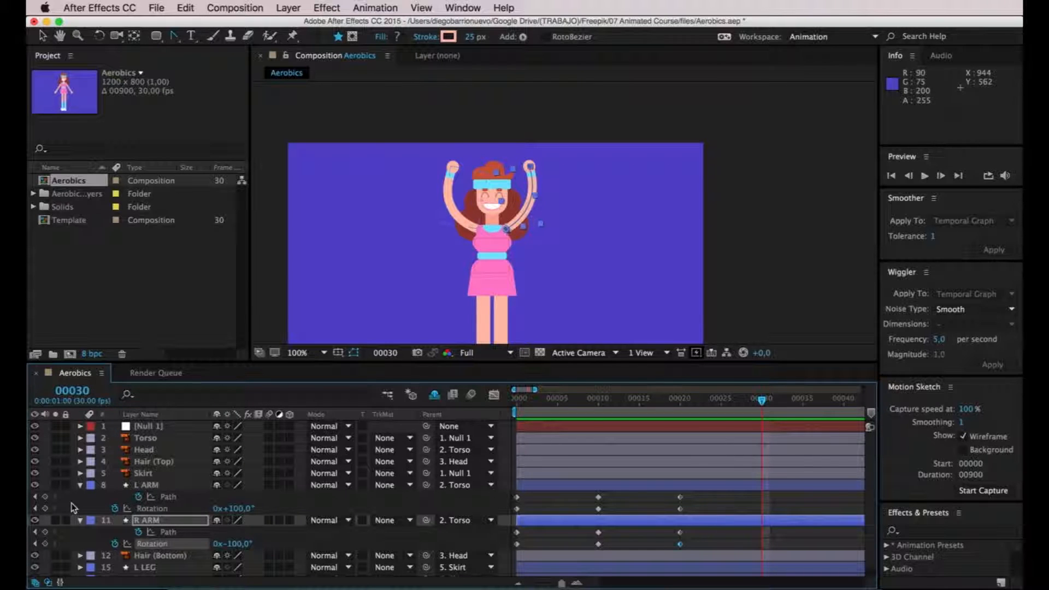
click(45, 497)
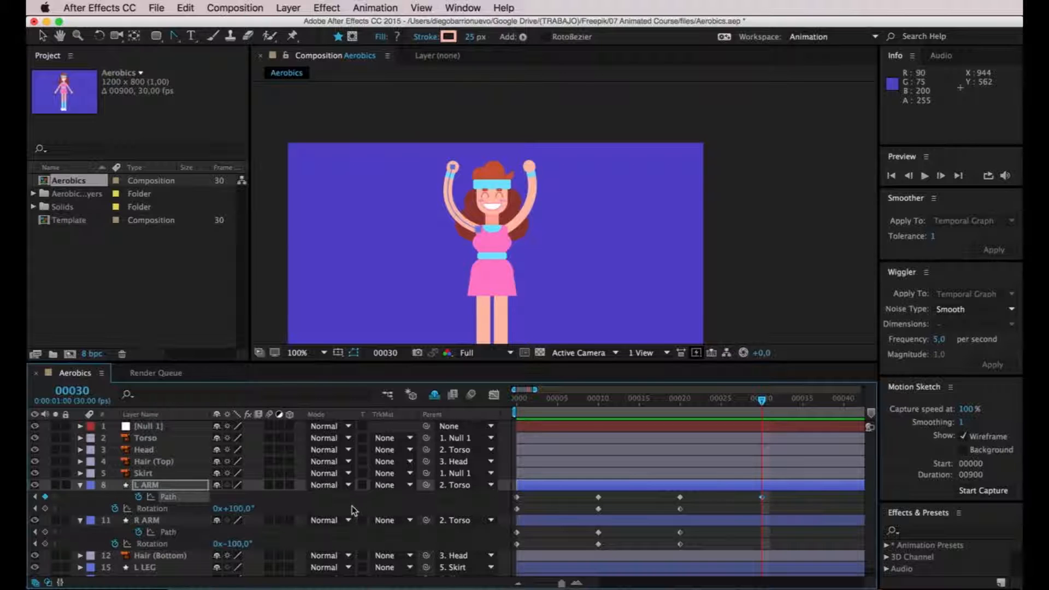
key(super+z)
Copy the L ARM layer's Path and Rotation keyframes from frame 0 to frame 30
click(754, 486)
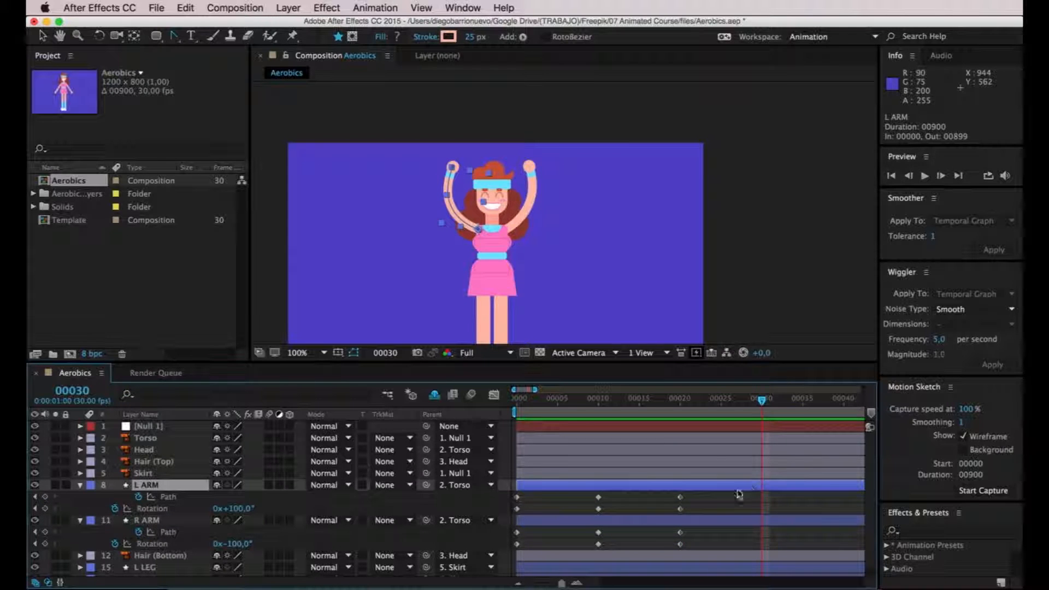
click(517, 498)
drag(516, 401, 765, 413)
key(super+v)
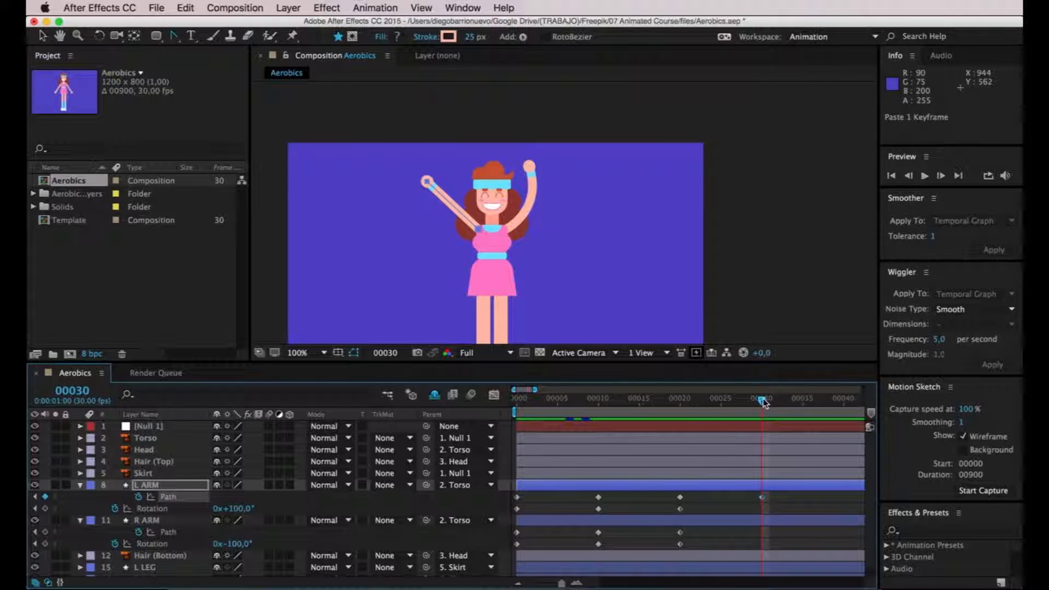
click(517, 509)
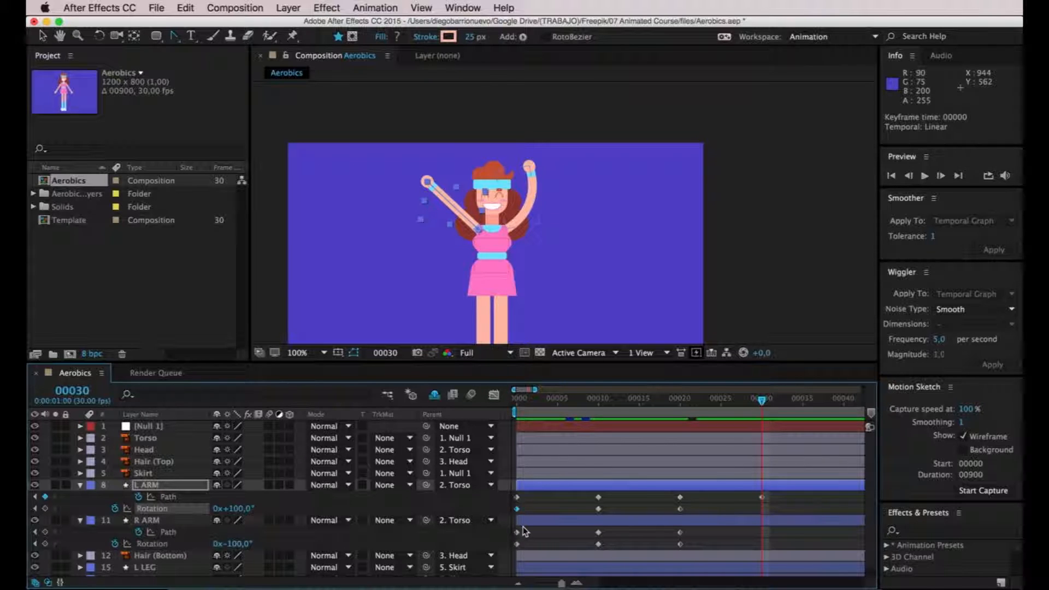
key(super+c)
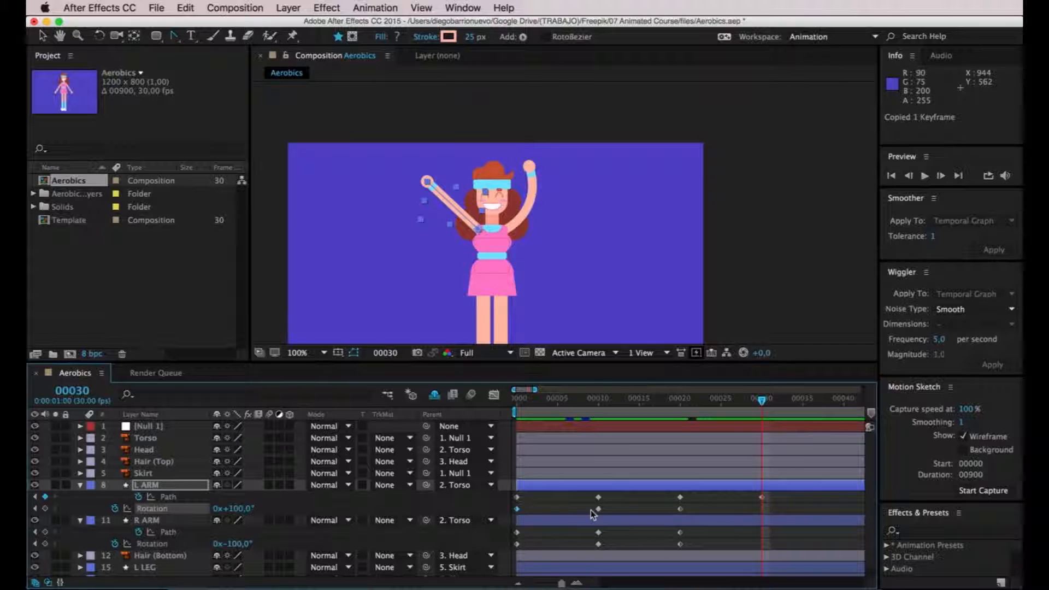
key(super+v)
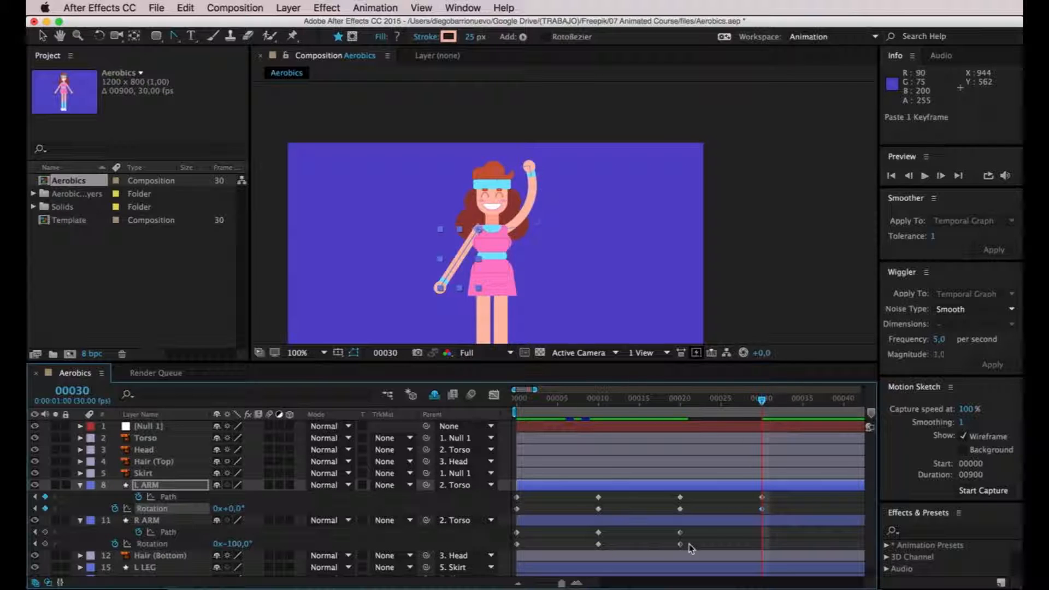
Copy the R ARM layer's Path and Rotation keyframes from frame 0 to frame 30
click(740, 520)
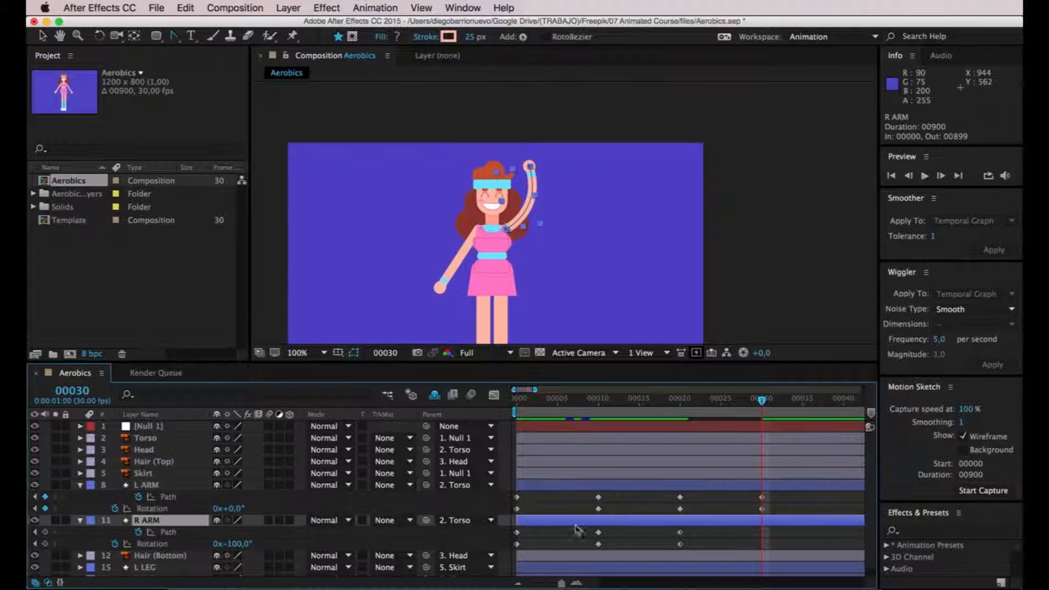
click(517, 533)
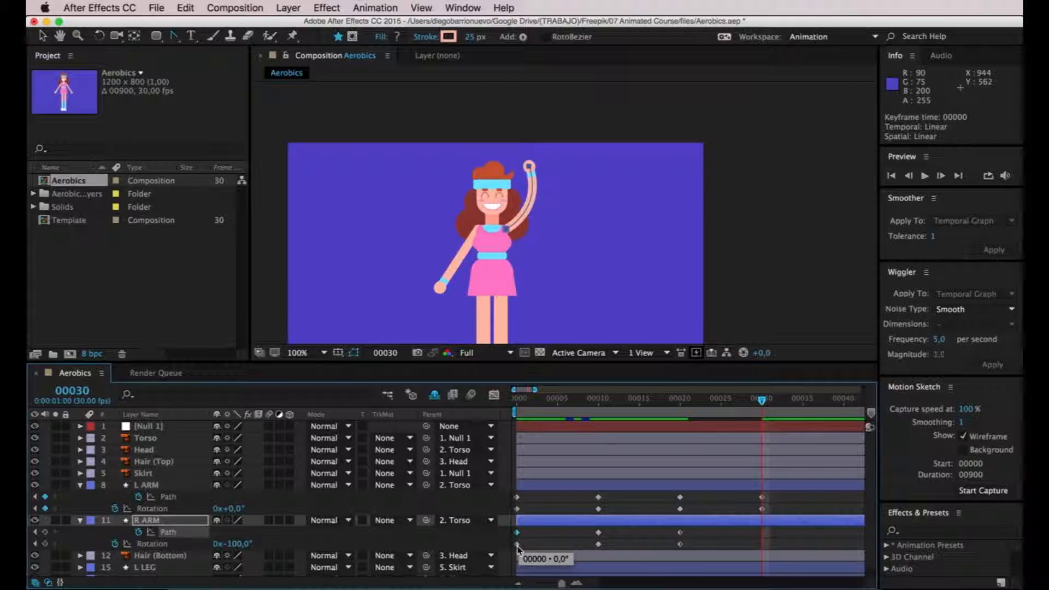
shift+click(517, 544)
key(cmd+c)
key(cmd+v)
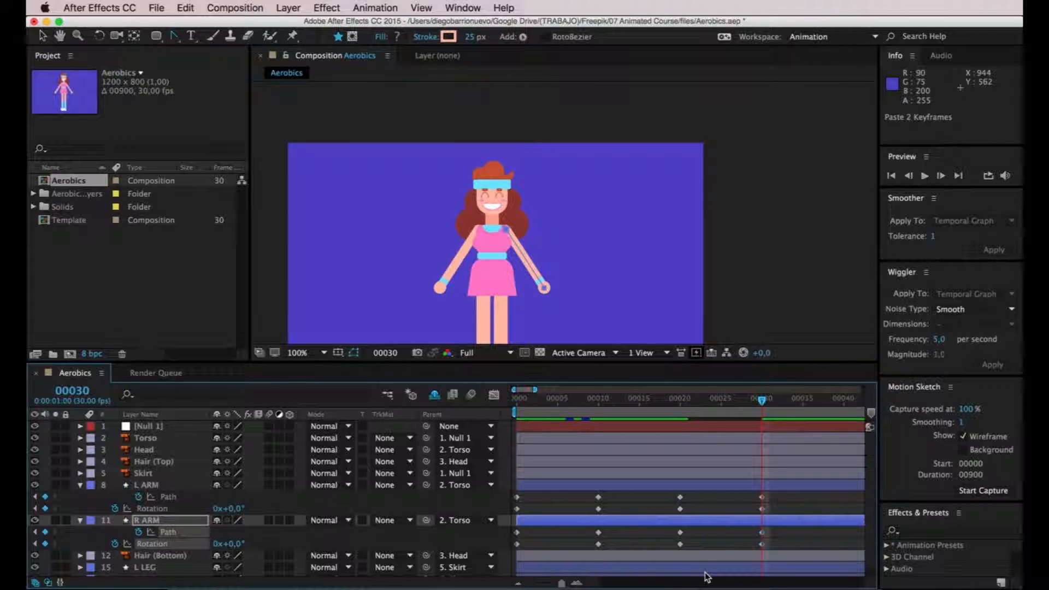
Deselect the layers and preview the full arm movement from frame 0 to frame 30
click(732, 506)
click(690, 489)
click(706, 516)
click(764, 499)
drag(523, 403, 493, 428)
key(space)
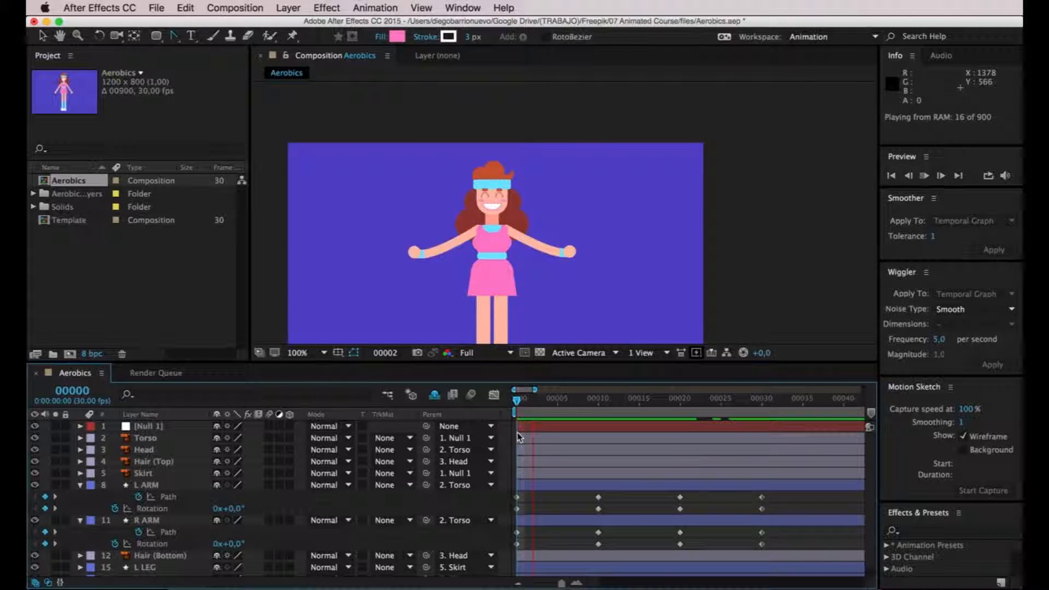
drag(615, 403, 765, 413)
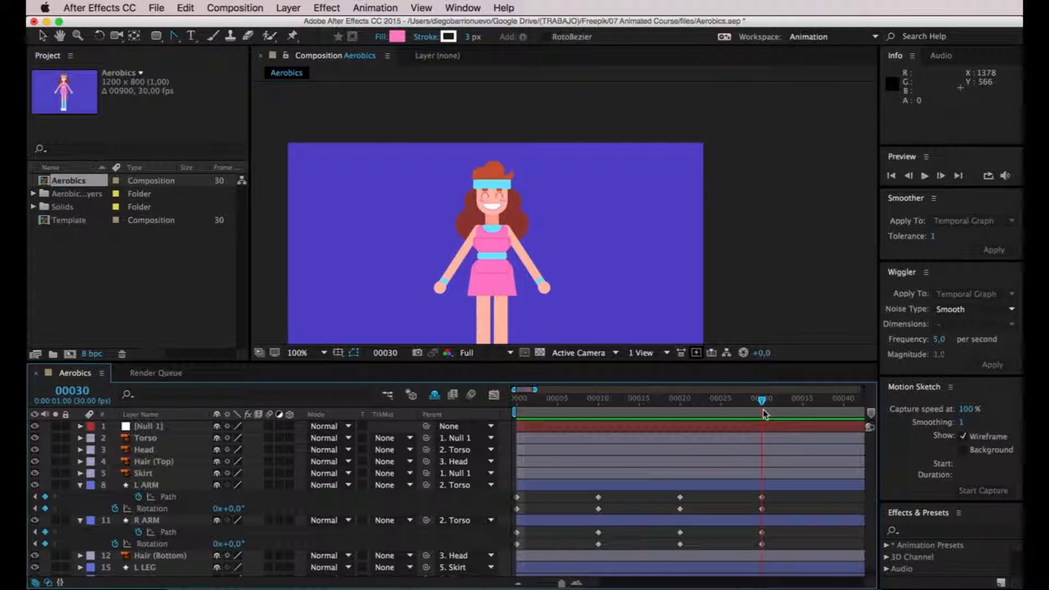
Add Path and Rotation keyframes at frame 40 on both the L ARM and R ARM layers to hold the lowered pose
drag(764, 413, 842, 412)
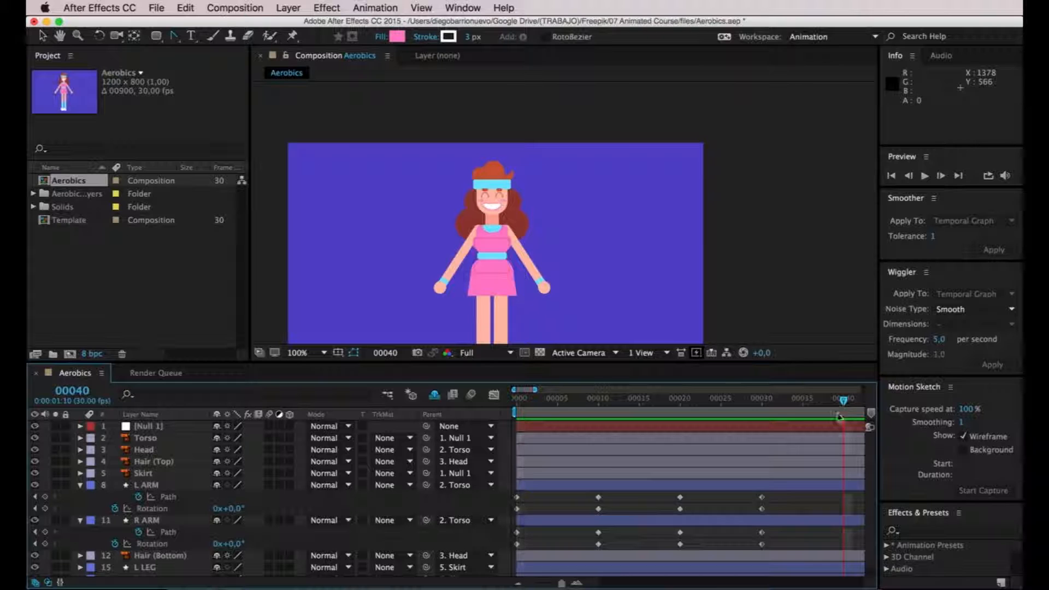
click(45, 496)
click(45, 508)
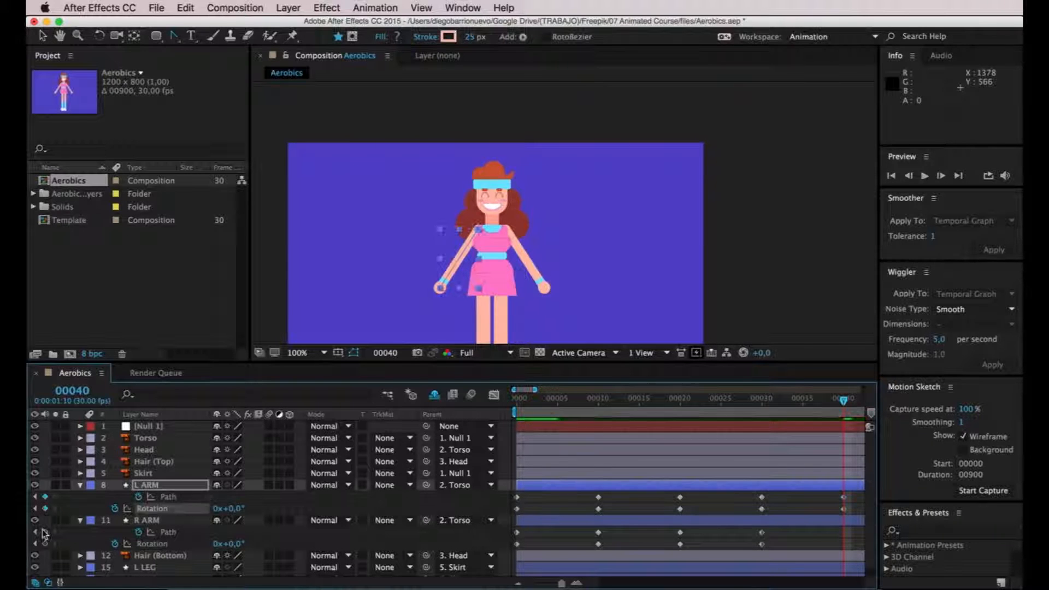
click(45, 531)
click(46, 544)
End the work area at frame 40, deselect the layers and preview the arm movement from frame 0
drag(846, 404, 844, 449)
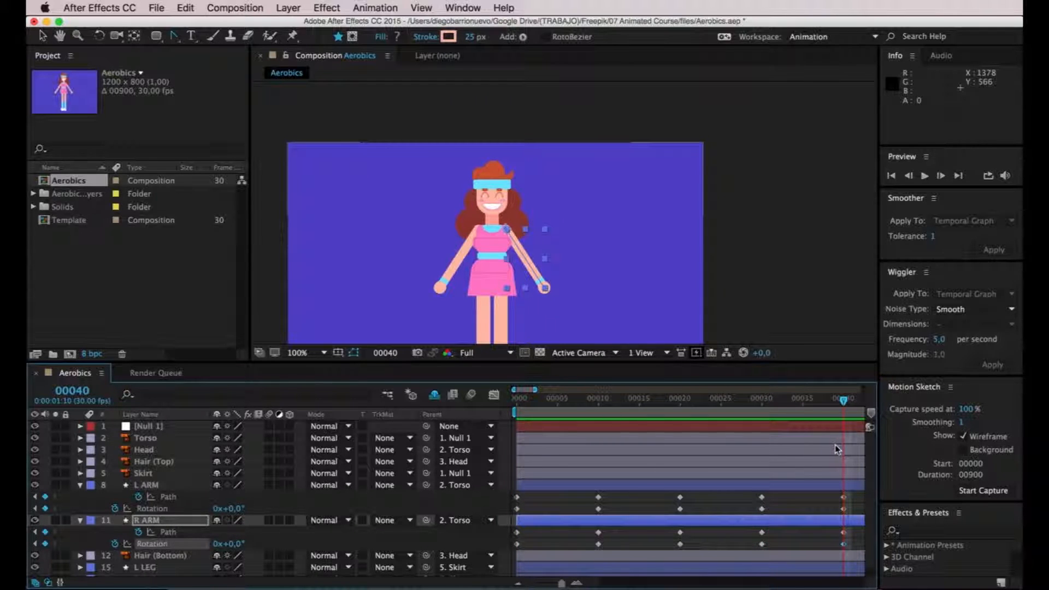
key(n)
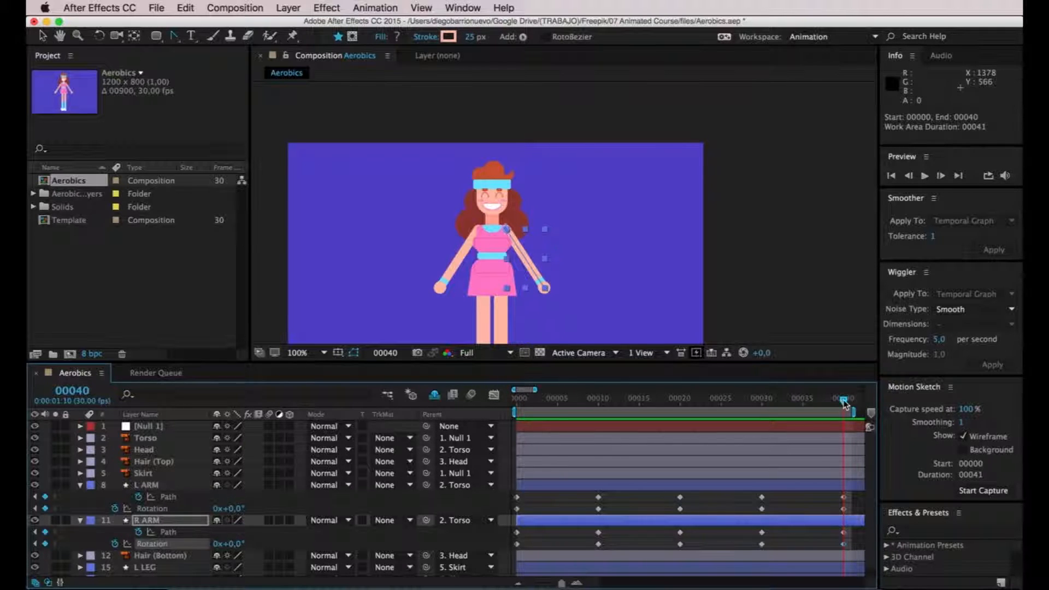
key(Home)
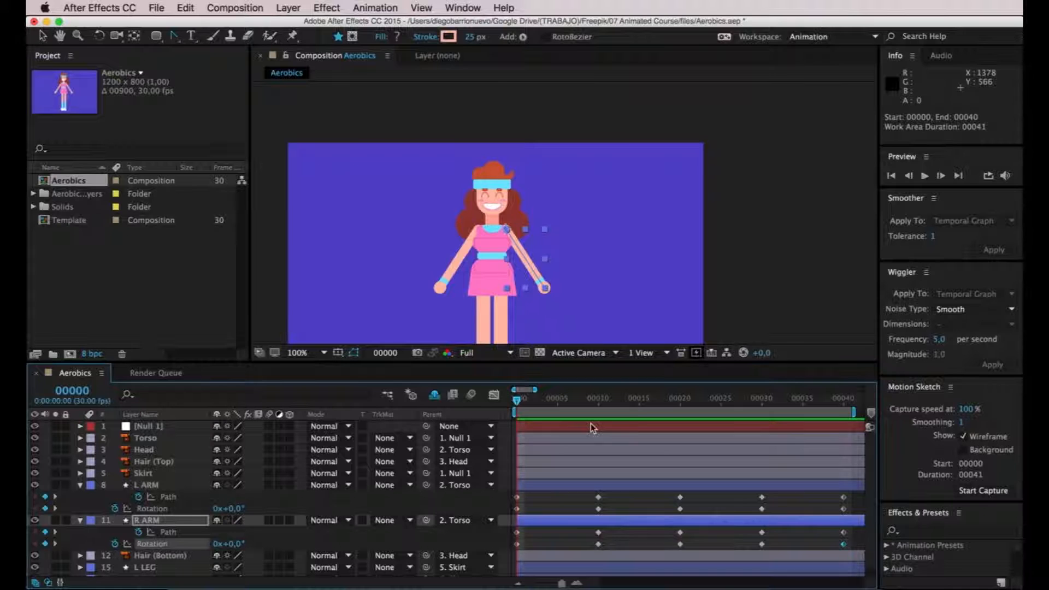
key(space)
drag(611, 290, 651, 234)
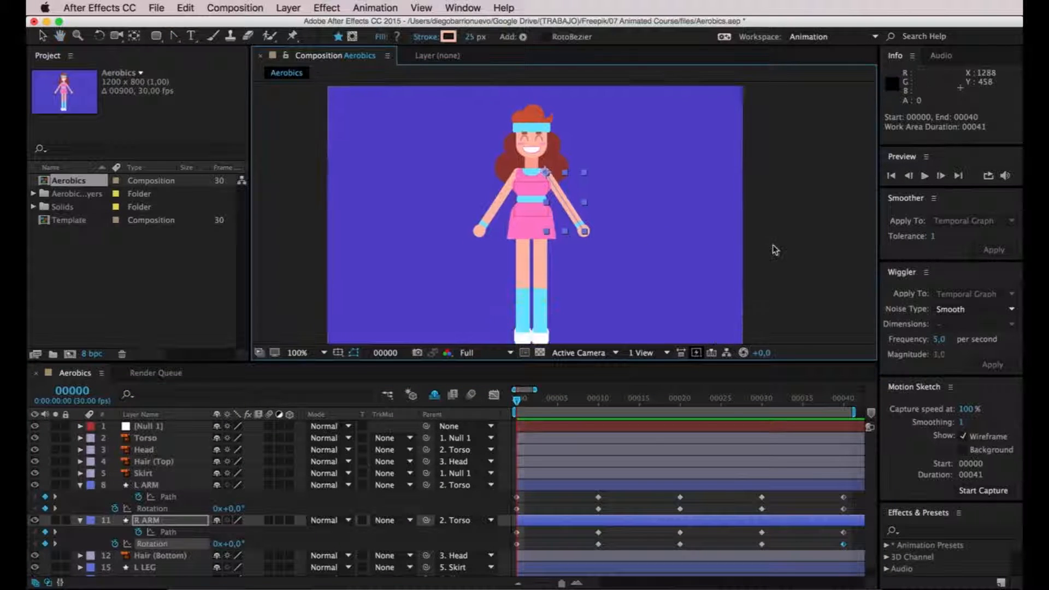
click(775, 250)
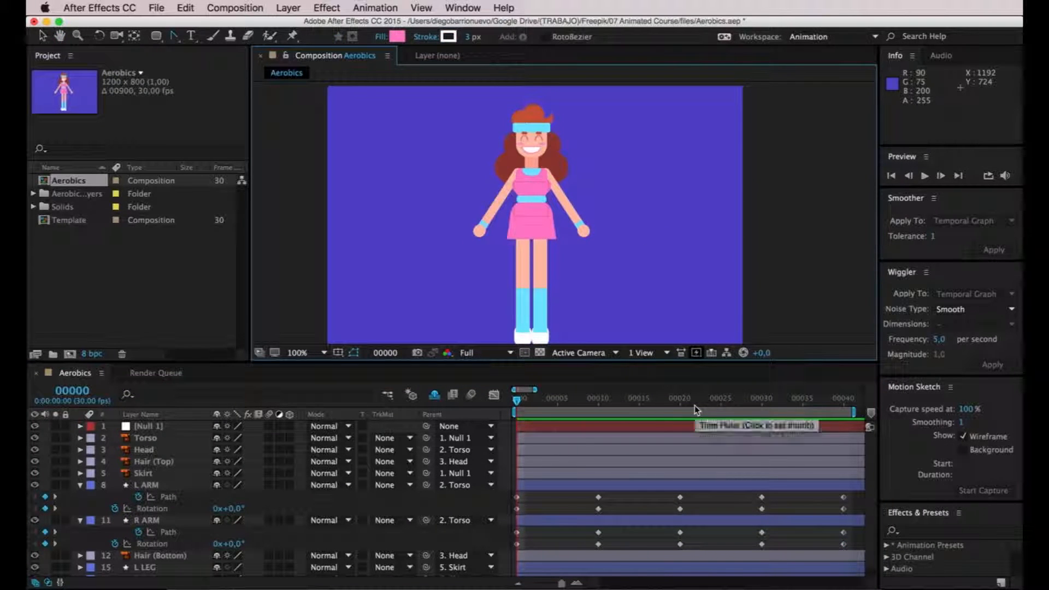
key(space)
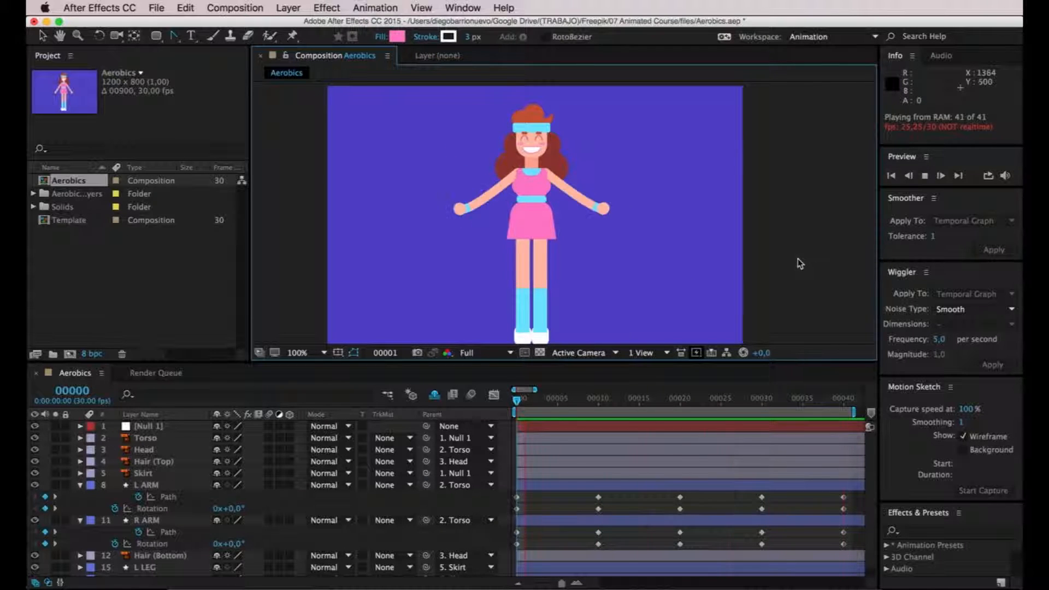
key(space)
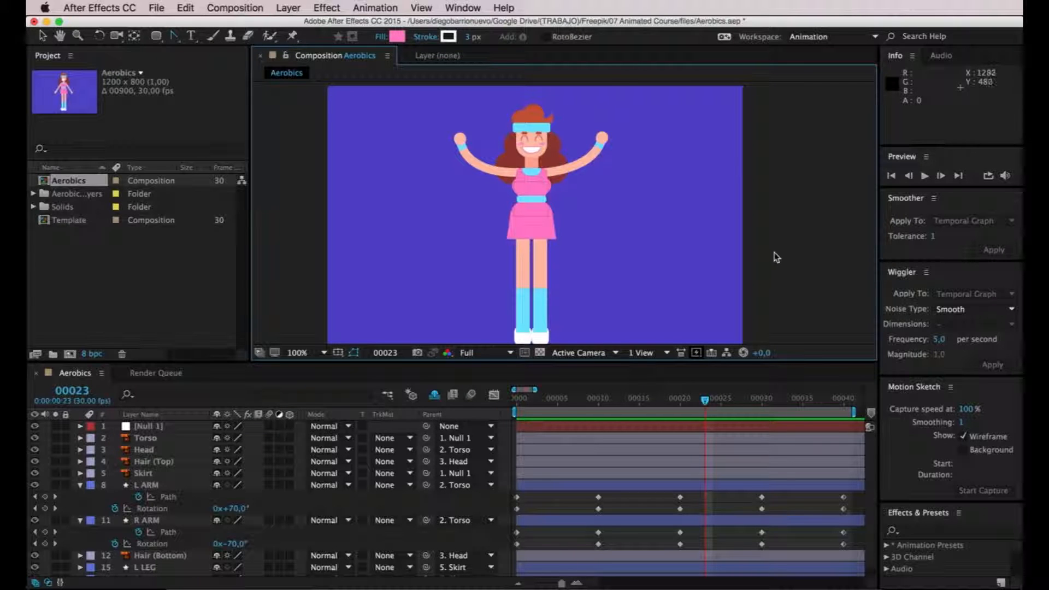
Collapse both arm layers and add starting Rotation keyframes at frame 0 on the L LEG and R LEG layers
click(81, 485)
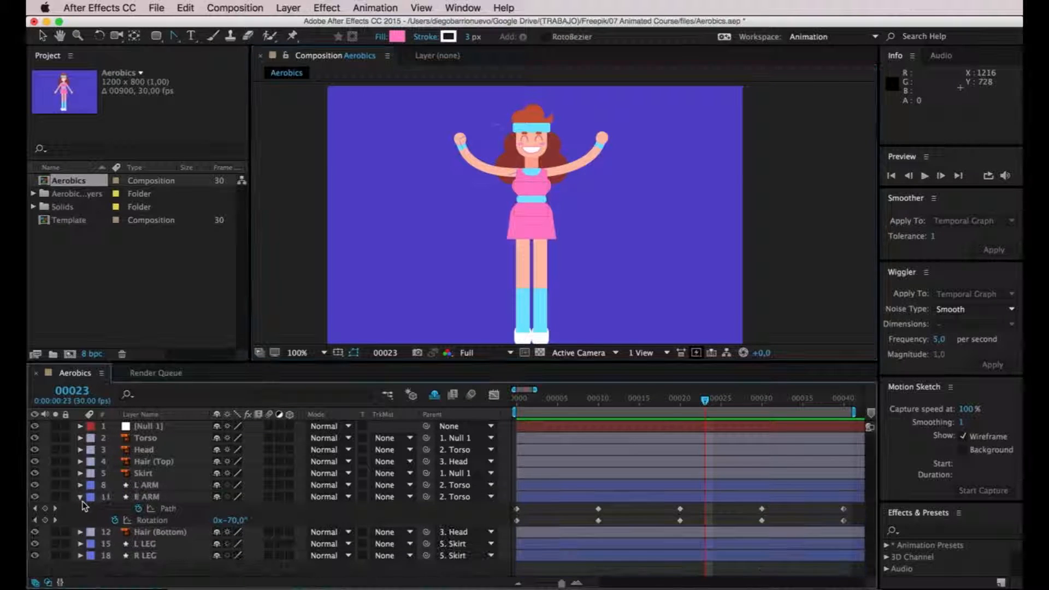
click(81, 496)
click(152, 522)
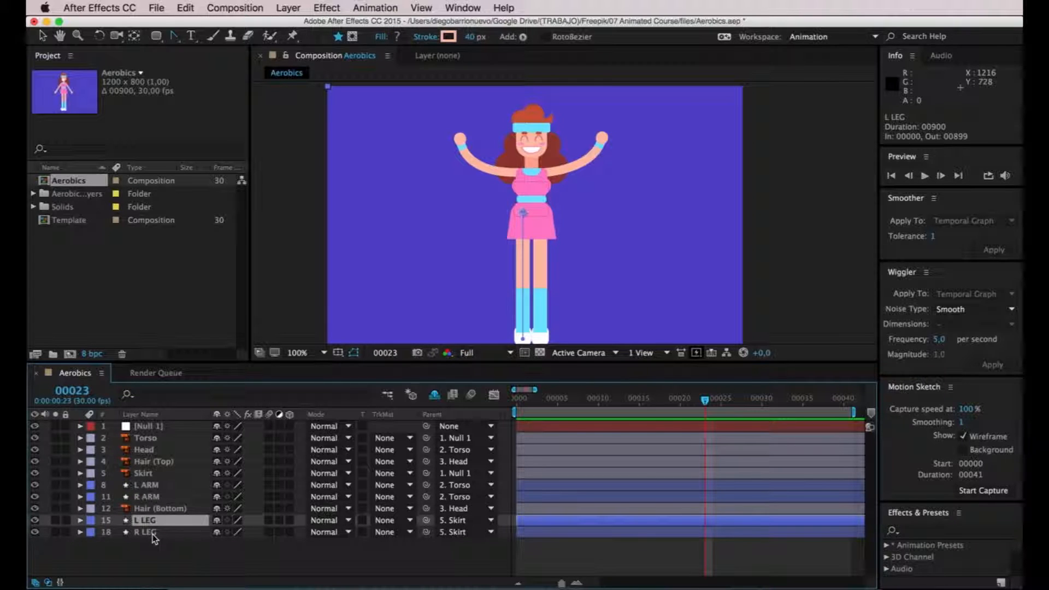
click(153, 533)
click(153, 522)
key(r)
key(Home)
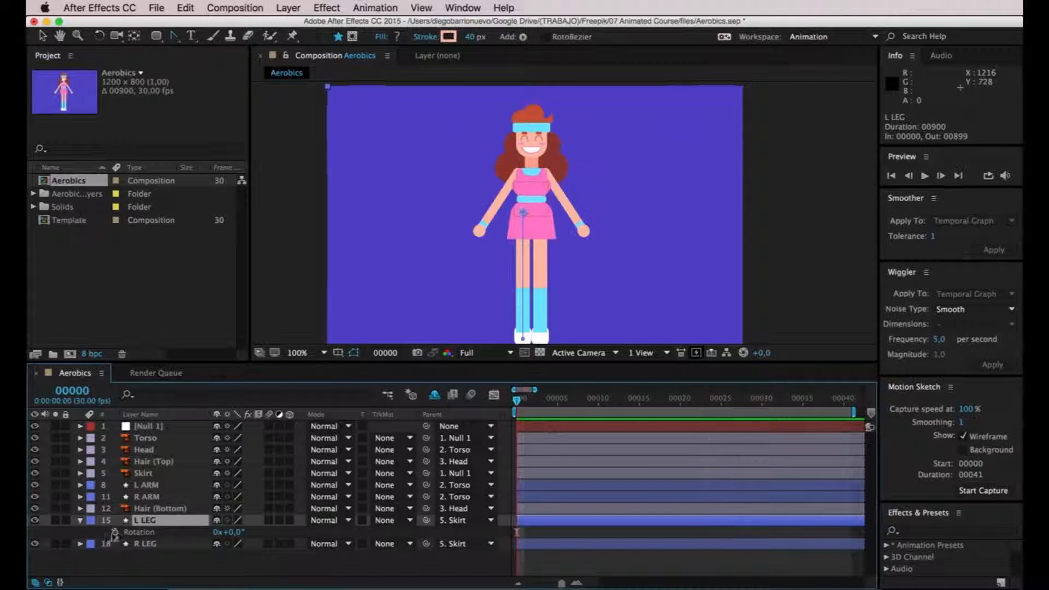
click(159, 544)
key(r)
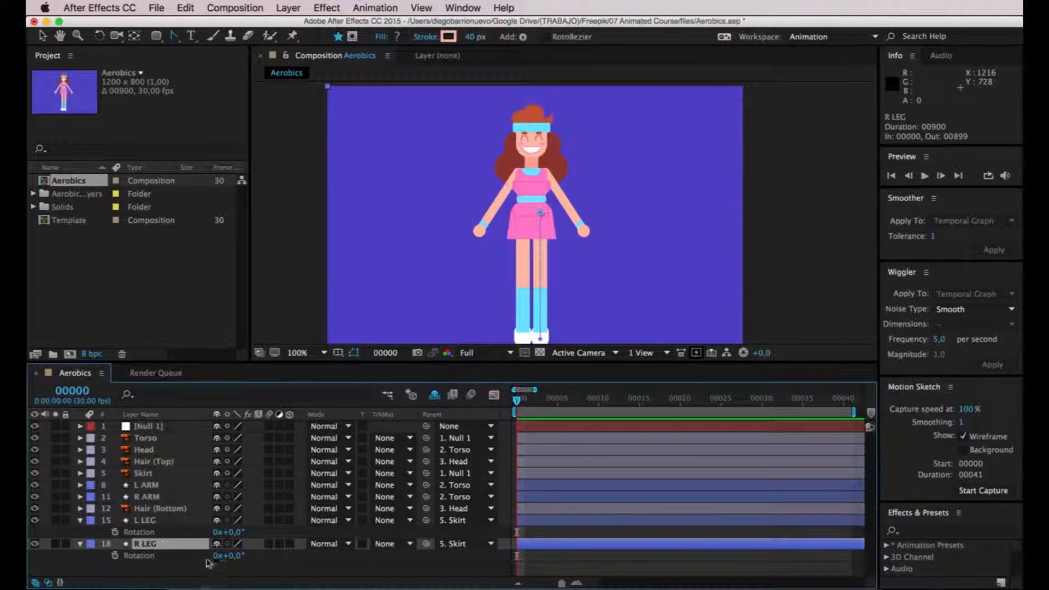
click(114, 532)
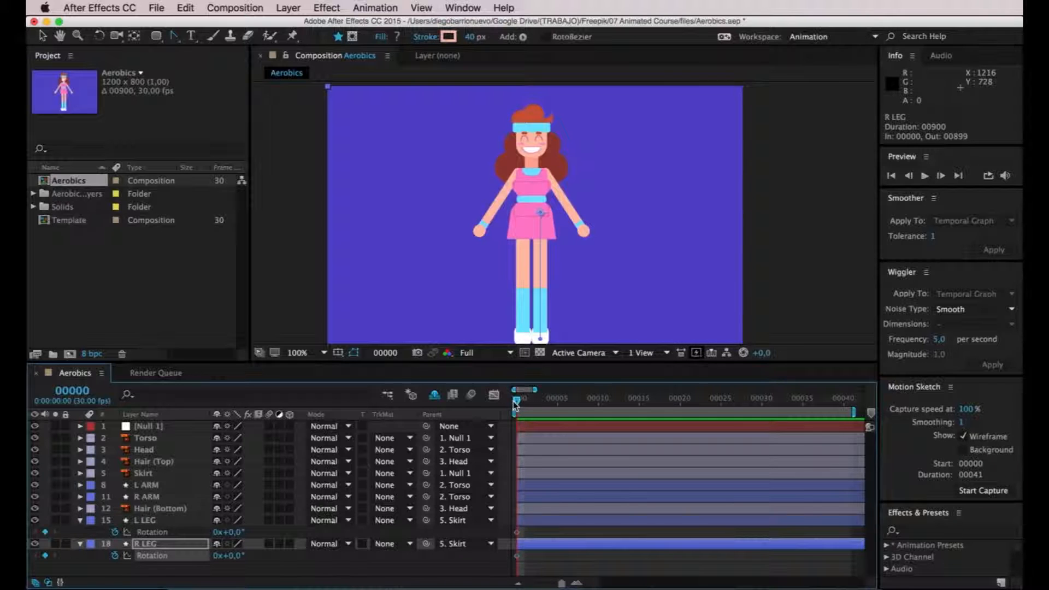
Add Rotation keyframes on both leg layers at frame 10, setting the R LEG layer's rotation to -18°
drag(516, 404, 599, 401)
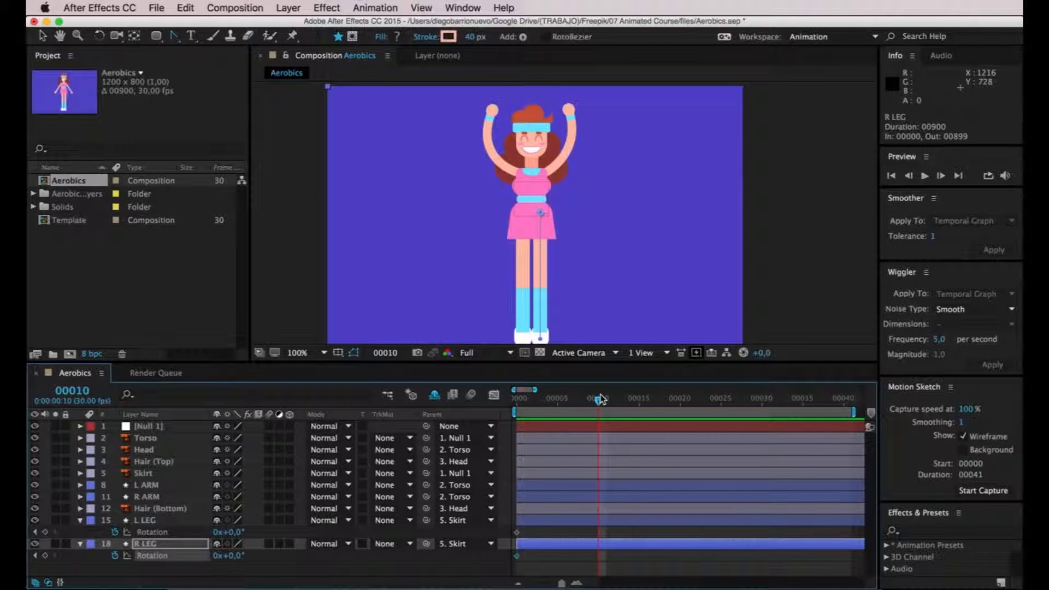
click(45, 532)
click(45, 555)
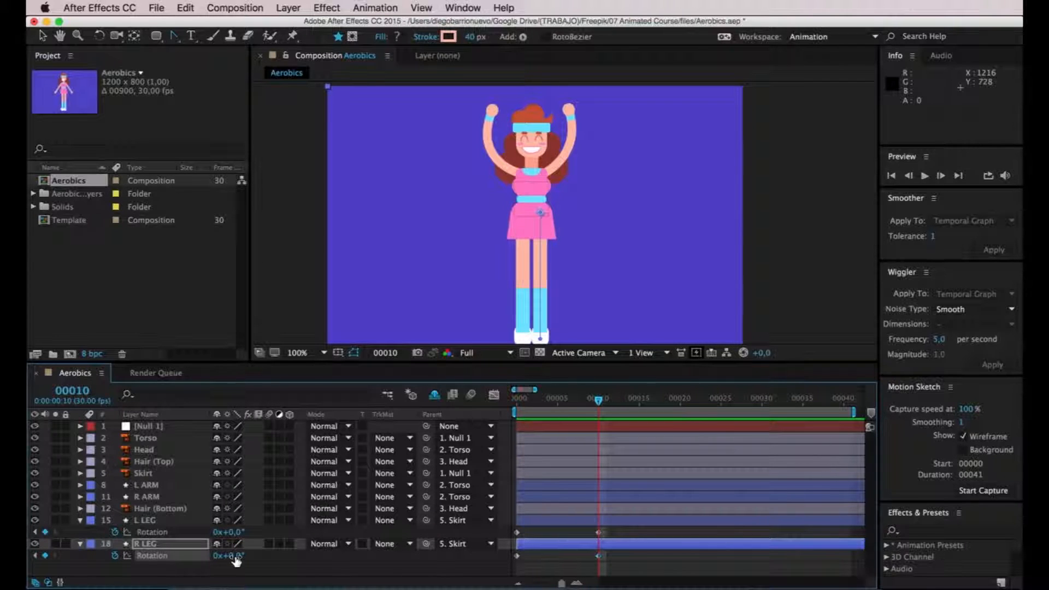
mouse_move(240, 555)
mouse_down()
mouse_move(257, 555)
mouse_move(222, 555)
mouse_up()
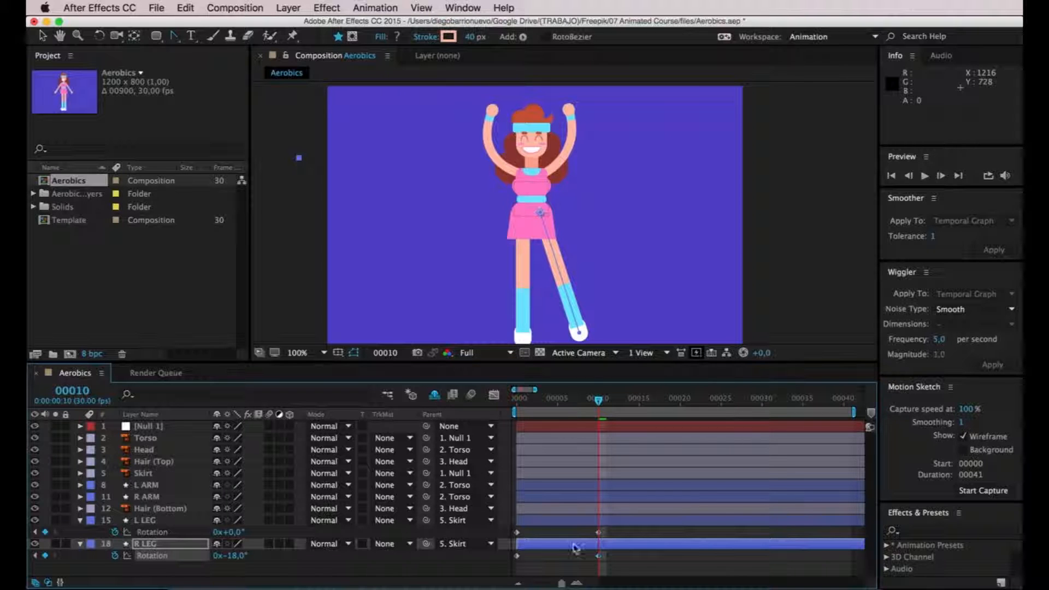
Set the L LEG layer's Rotation to 18° at frame 10, mirroring the other leg
click(598, 533)
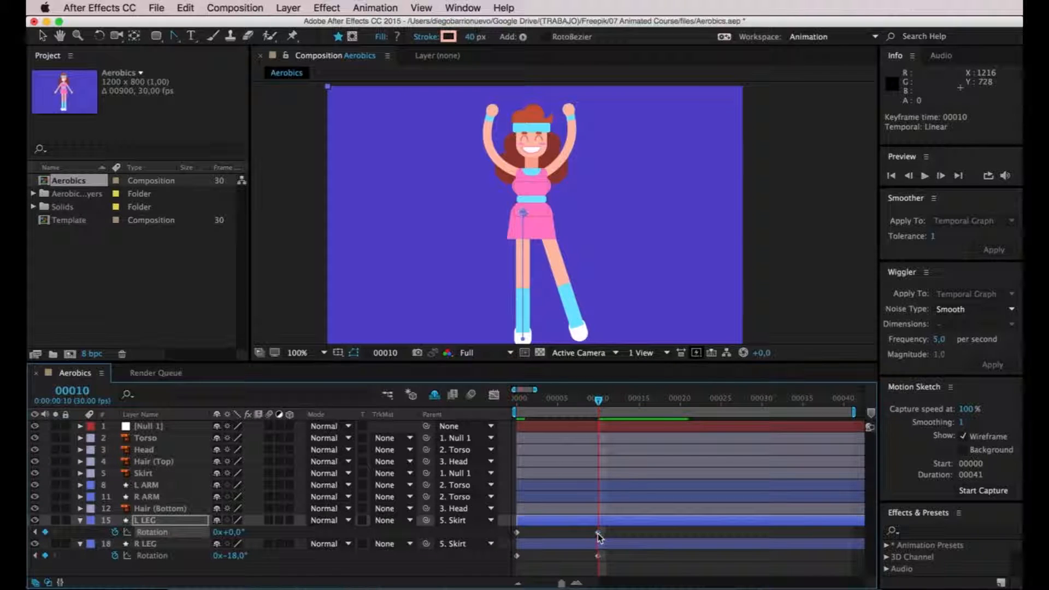
click(232, 531)
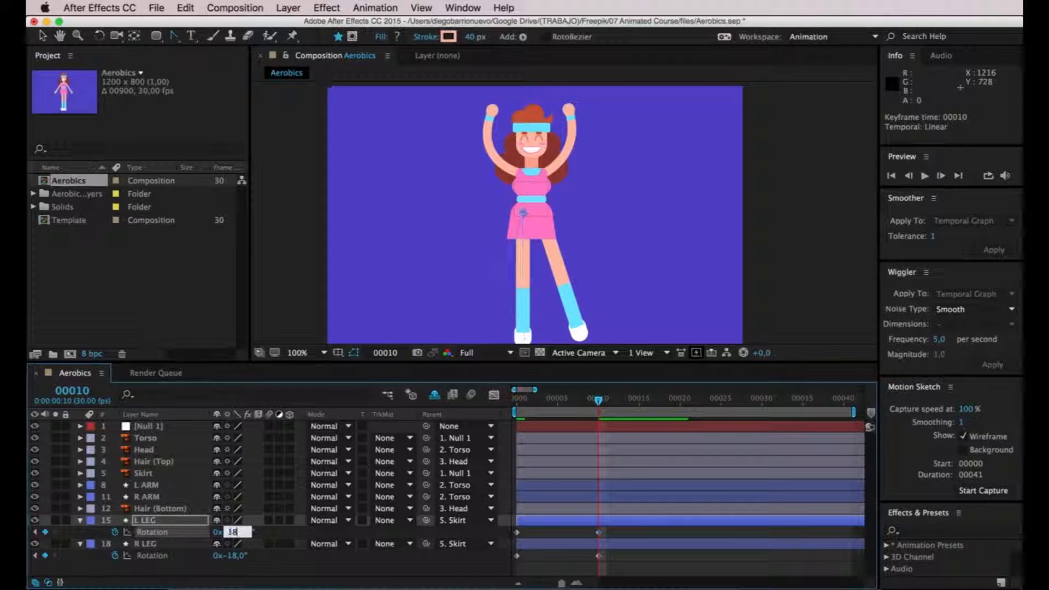
text(18)
key(Return)
click(815, 253)
mouse_move(599, 400)
mouse_down()
mouse_move(514, 400)
mouse_move(602, 405)
mouse_up()
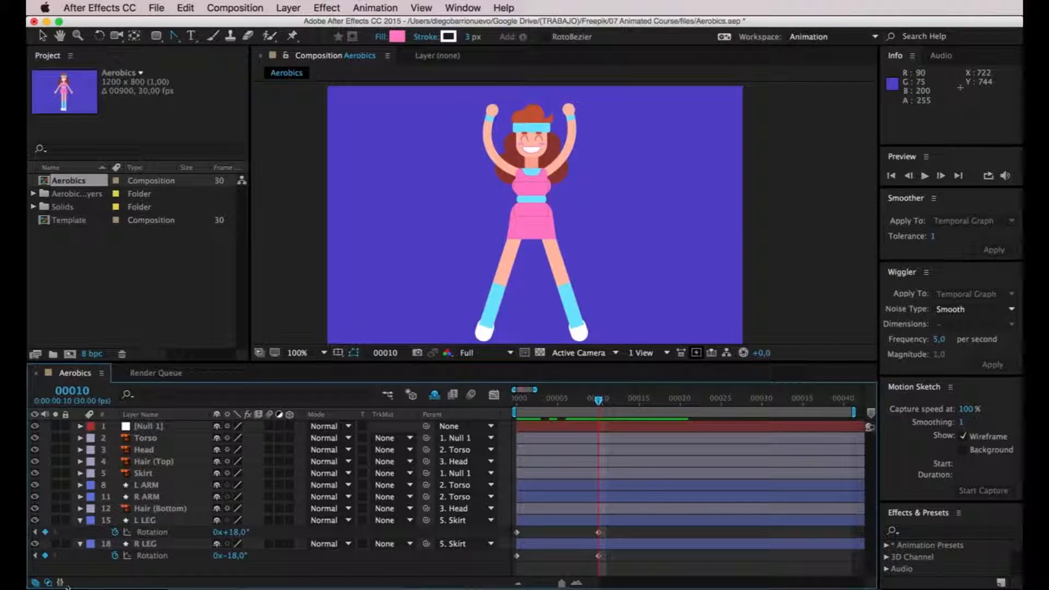
Expand the L LEG layer's Path 1 and add a starting Path keyframe at frame 0
click(143, 521)
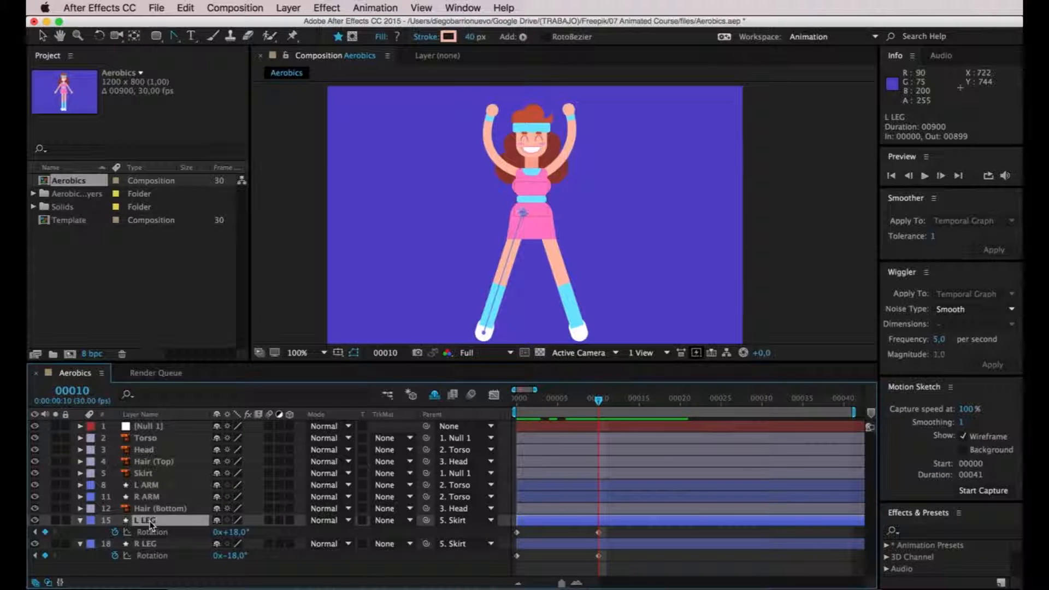
click(80, 523)
click(80, 523)
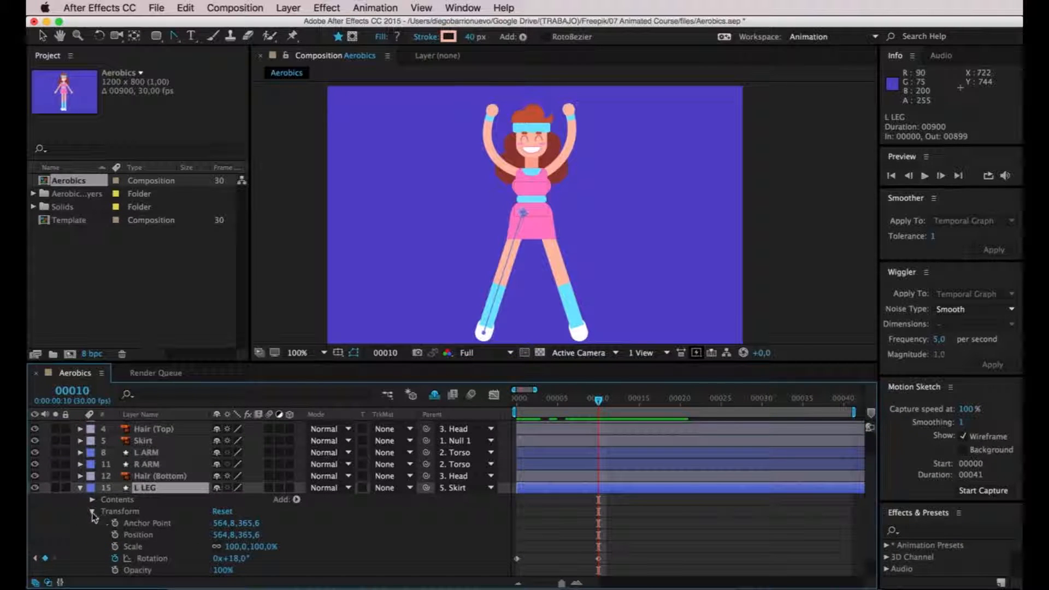
click(92, 499)
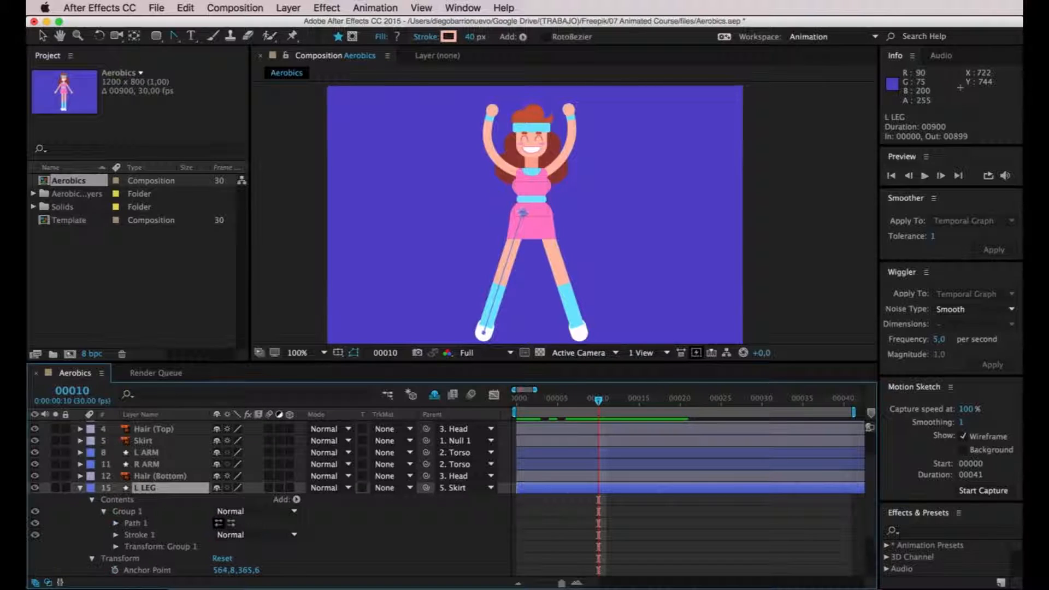
click(116, 522)
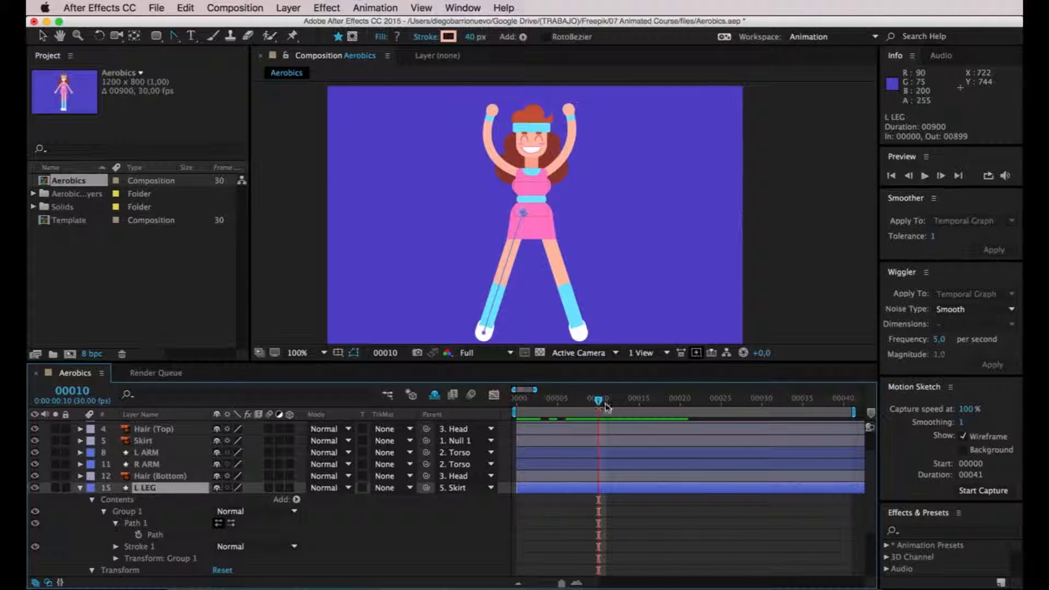
drag(598, 401, 501, 416)
click(138, 535)
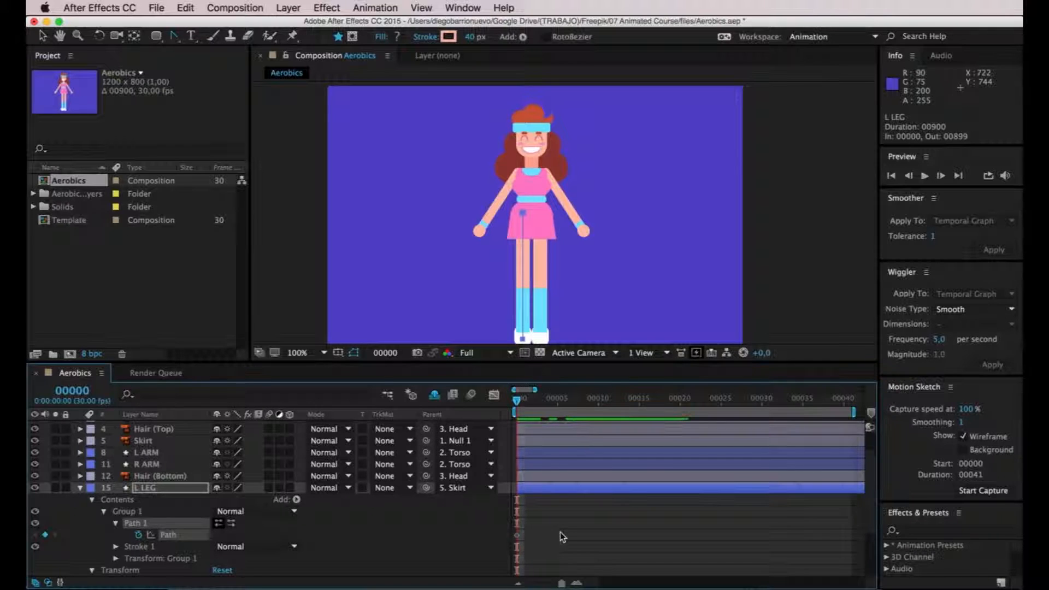
Expand the R LEG layer's Path 1 and add a starting Path keyframe at frame 0
scroll(561, 535, down, 5)
click(153, 559)
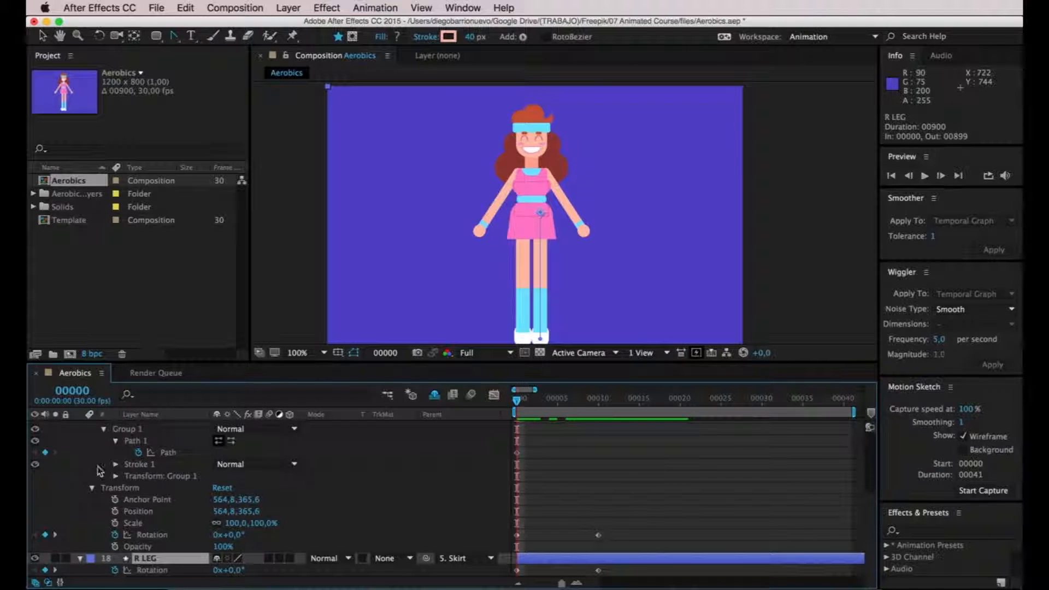
click(80, 558)
scroll(85, 571, down, 3)
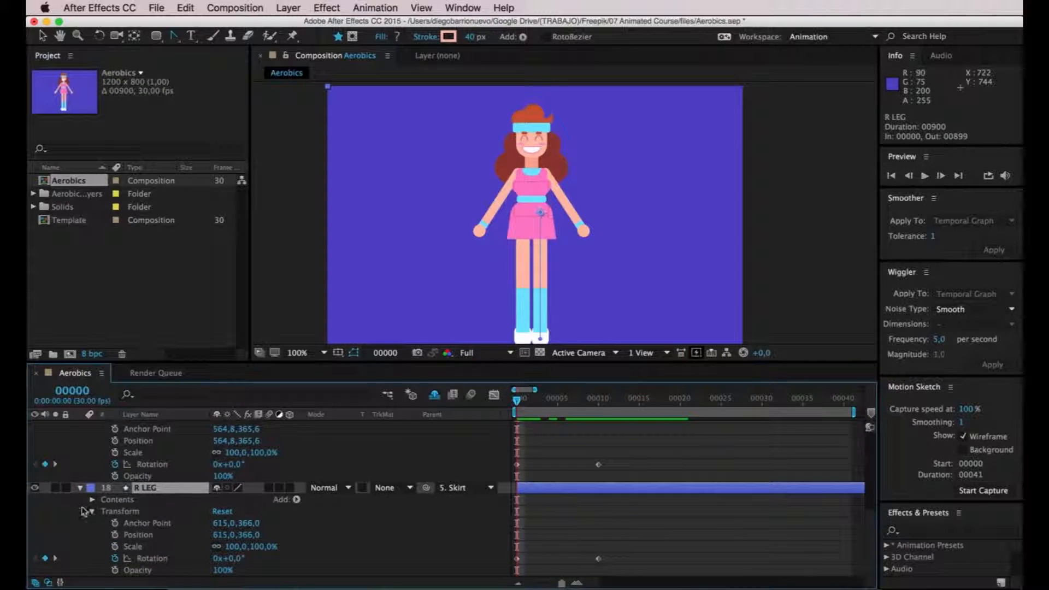
scroll(144, 517, down, 1)
click(104, 500)
click(116, 511)
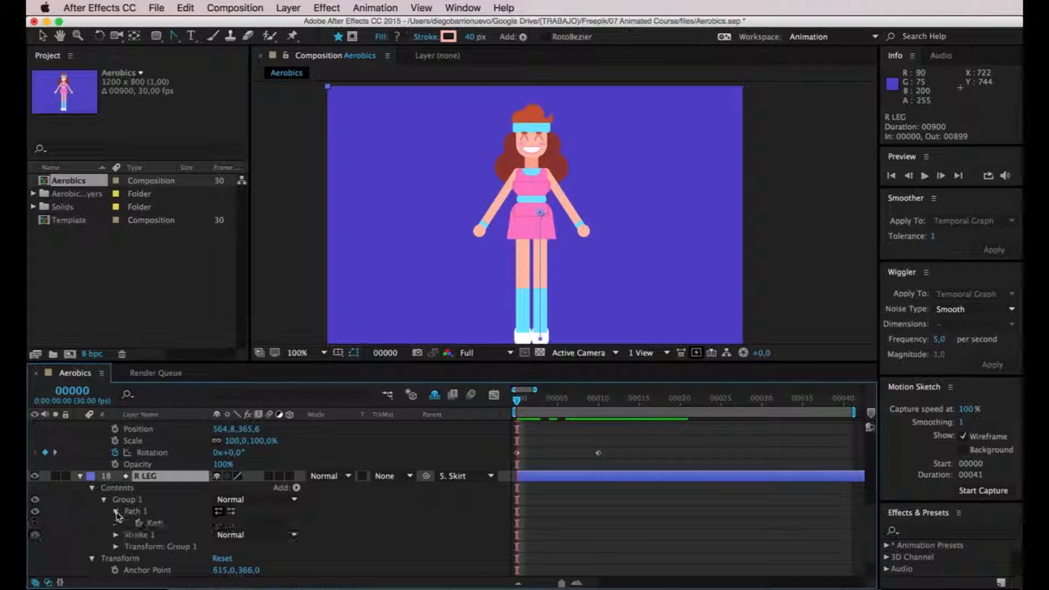
click(138, 523)
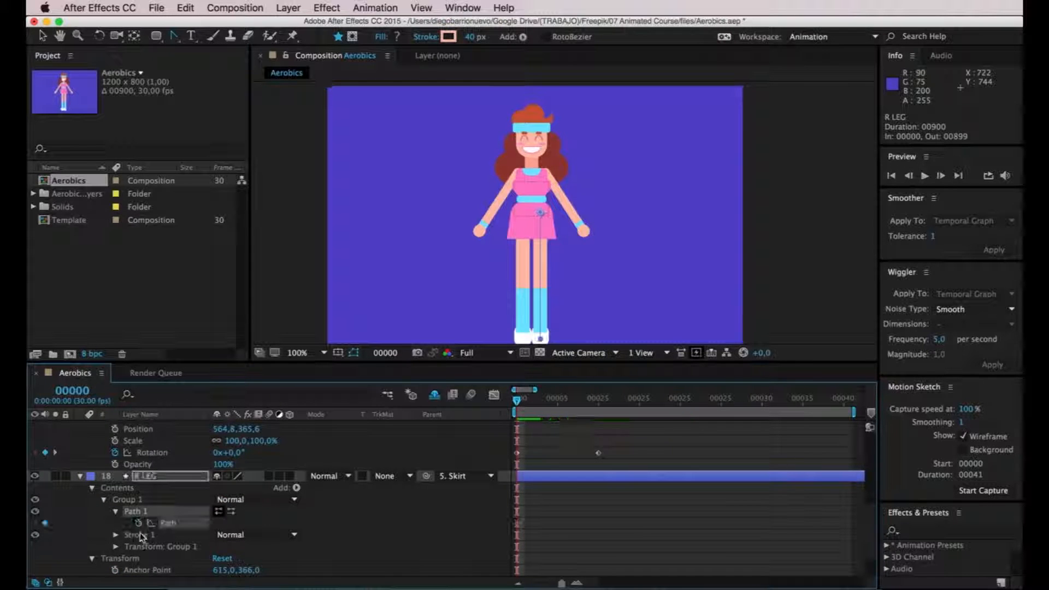
Collapse both leg layers and show only the keyframed properties of L LEG and R LEG
click(80, 476)
scroll(98, 519, up, 2)
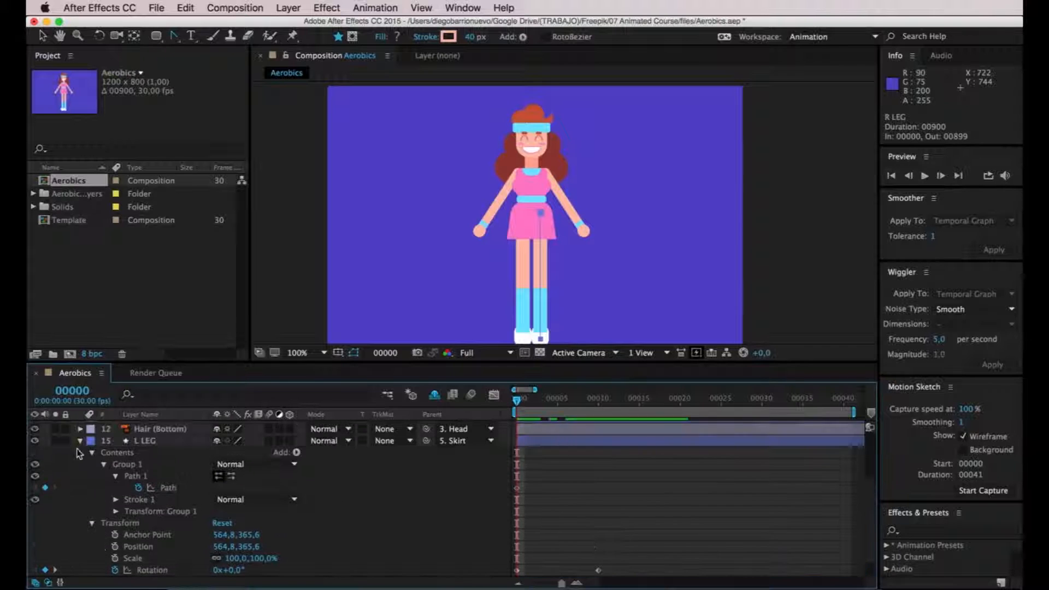
click(80, 442)
click(144, 521)
shift+click(156, 531)
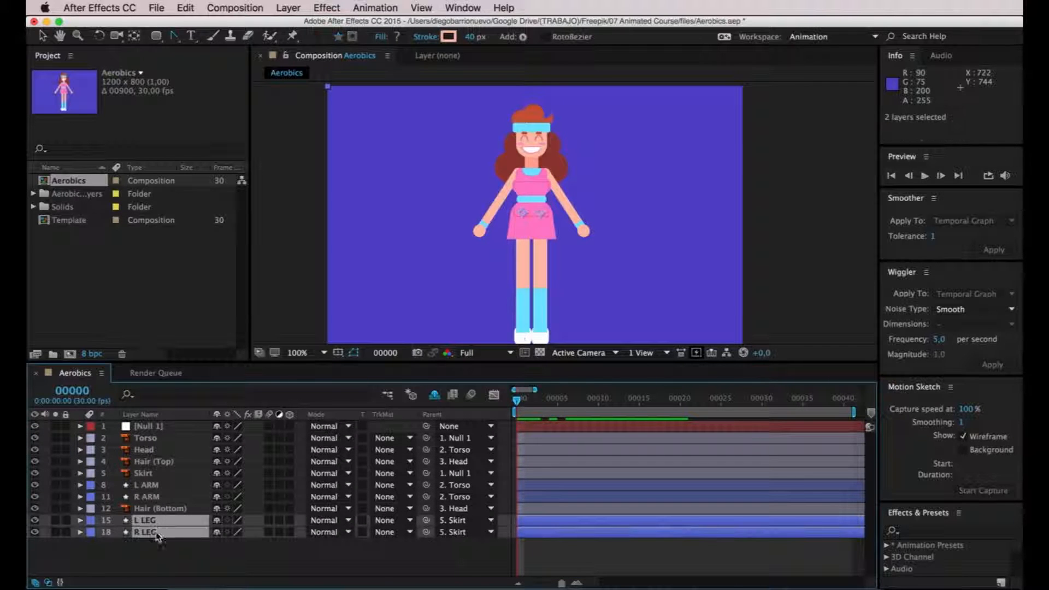
key(u)
scroll(586, 504, down, 1)
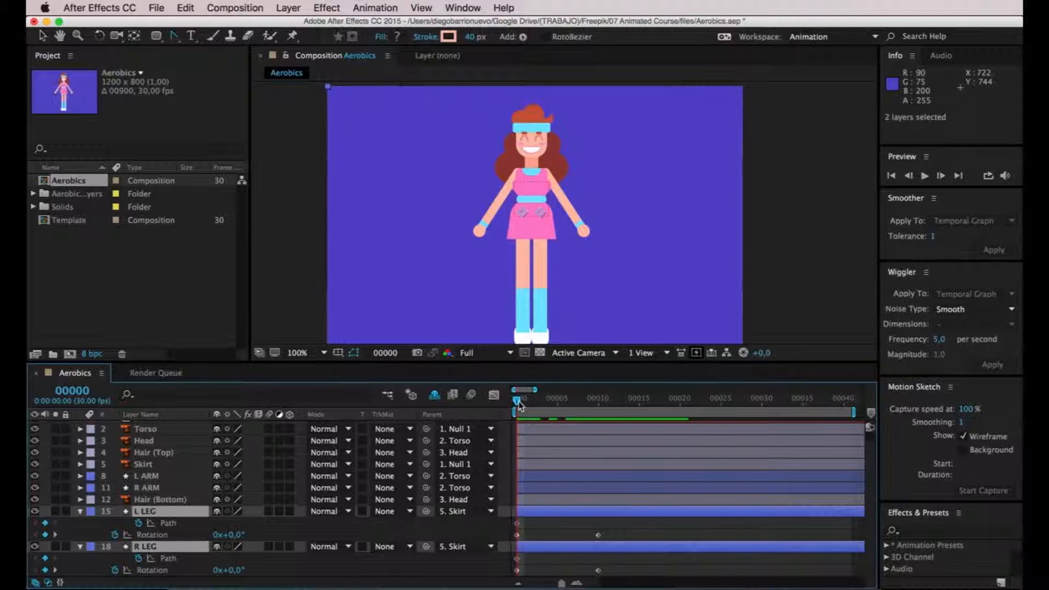
Step back and forth through the leg keyframes, stopping at frame 10, and reveal the L ARM layer's keyframed properties
click(516, 535)
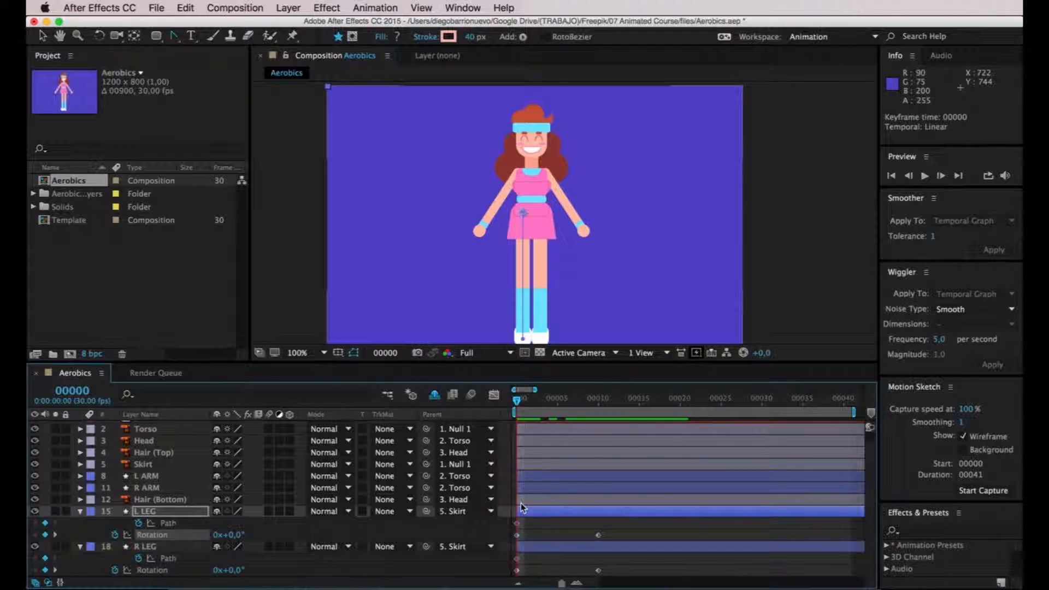
key(k)
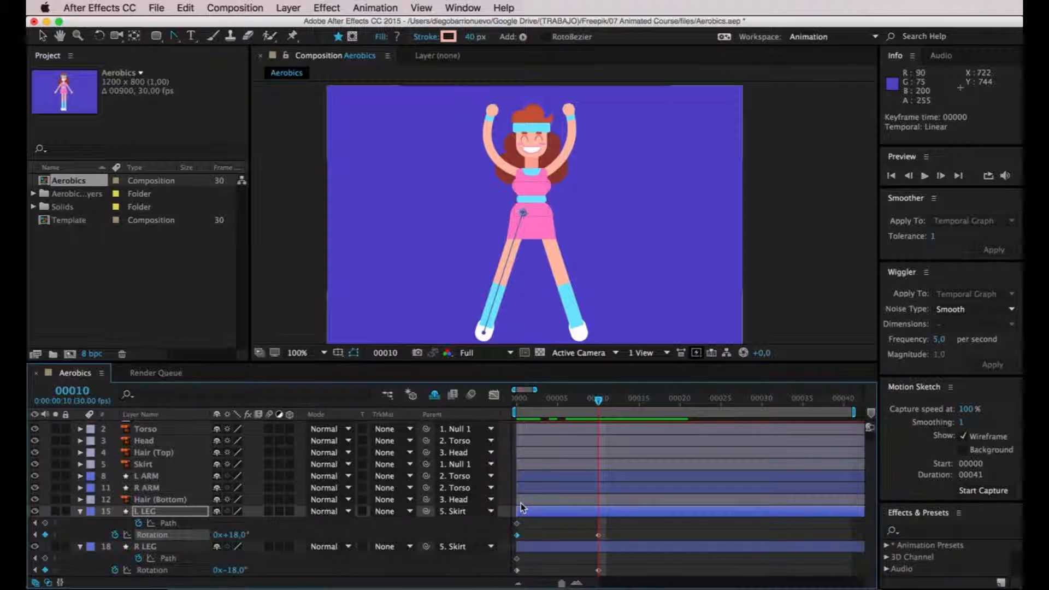
key(k)
key(j)
key(j)
key(k)
key(j)
key(k)
click(174, 478)
key(u)
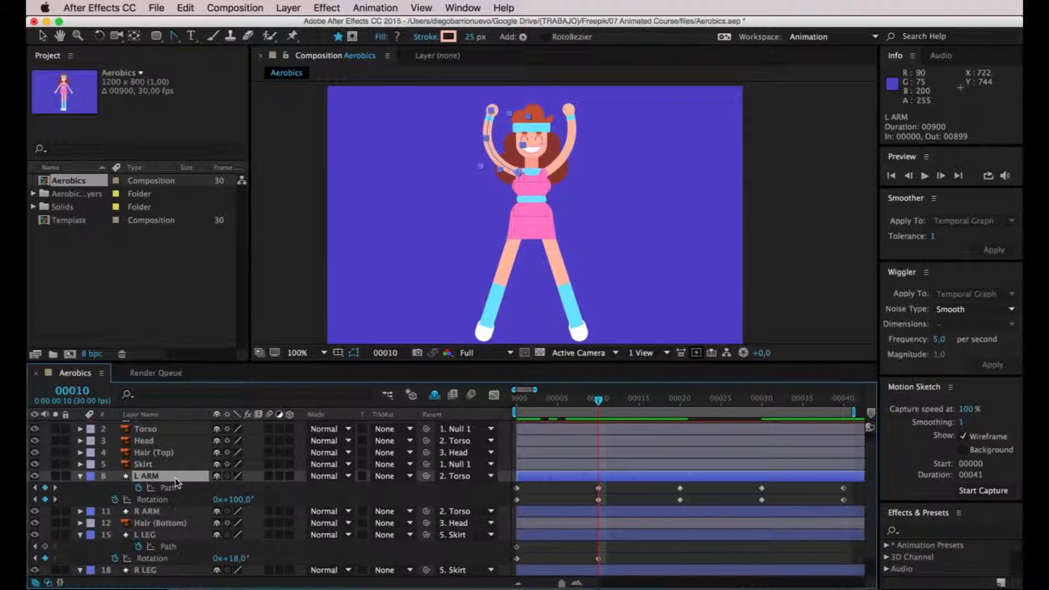
Preview the animation and add a Path keyframe to the L LEG layer at frame 10
click(597, 559)
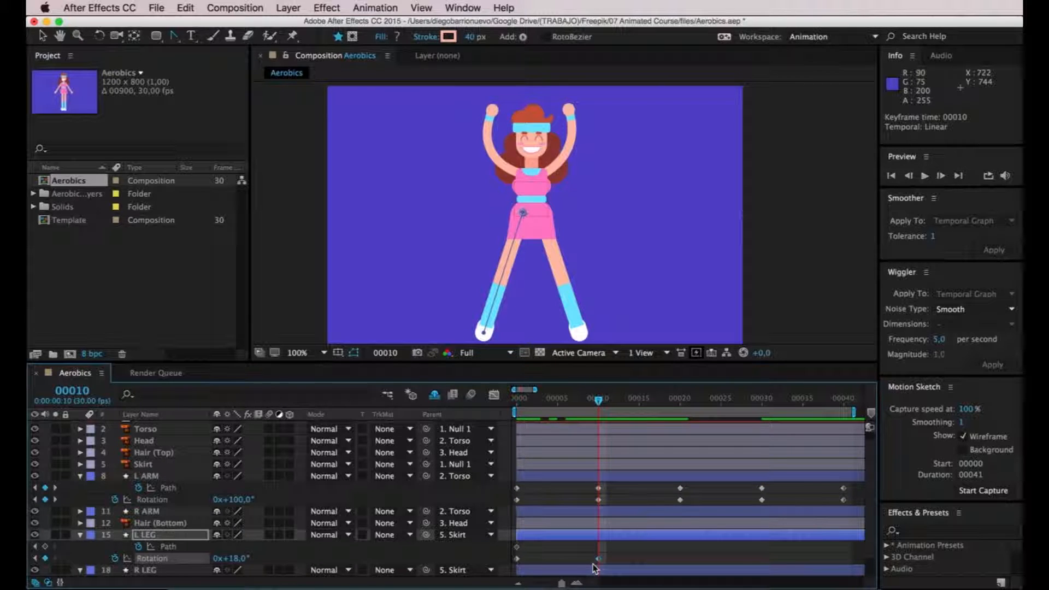
key(space)
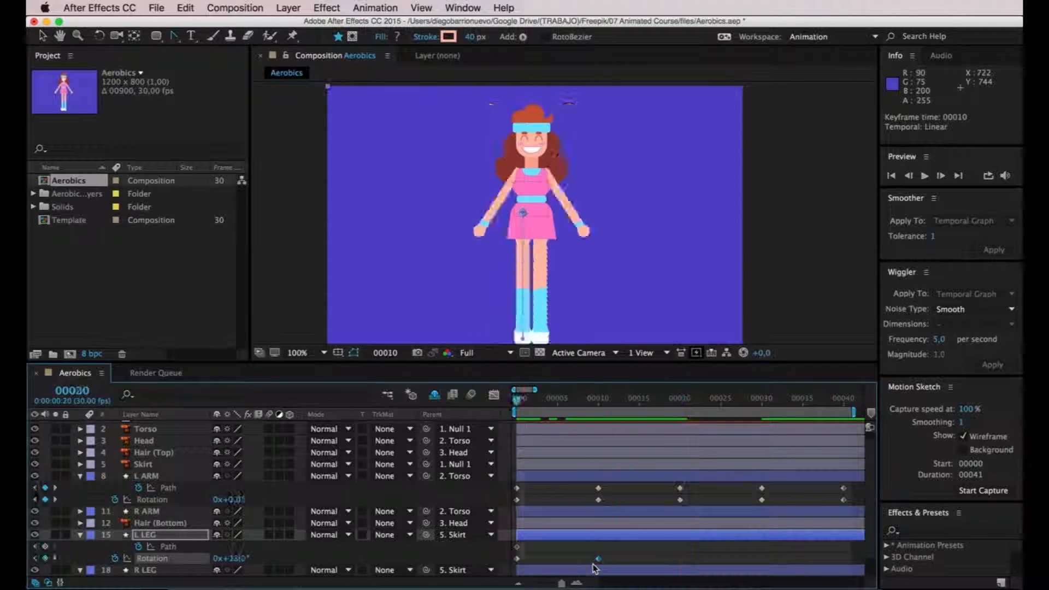
key(space)
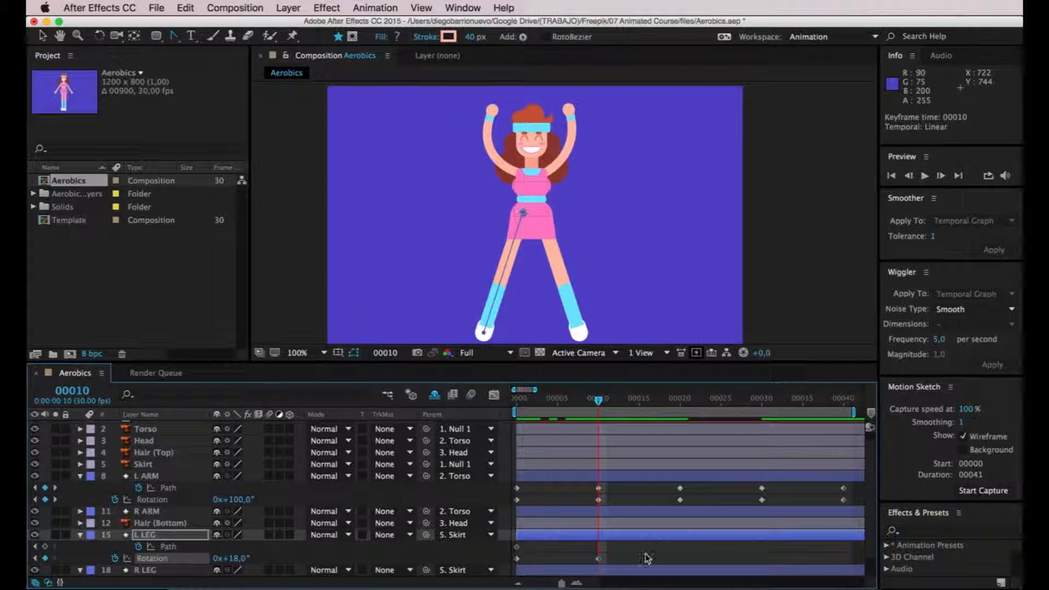
scroll(629, 519, down, 1)
scroll(590, 480, down, 1)
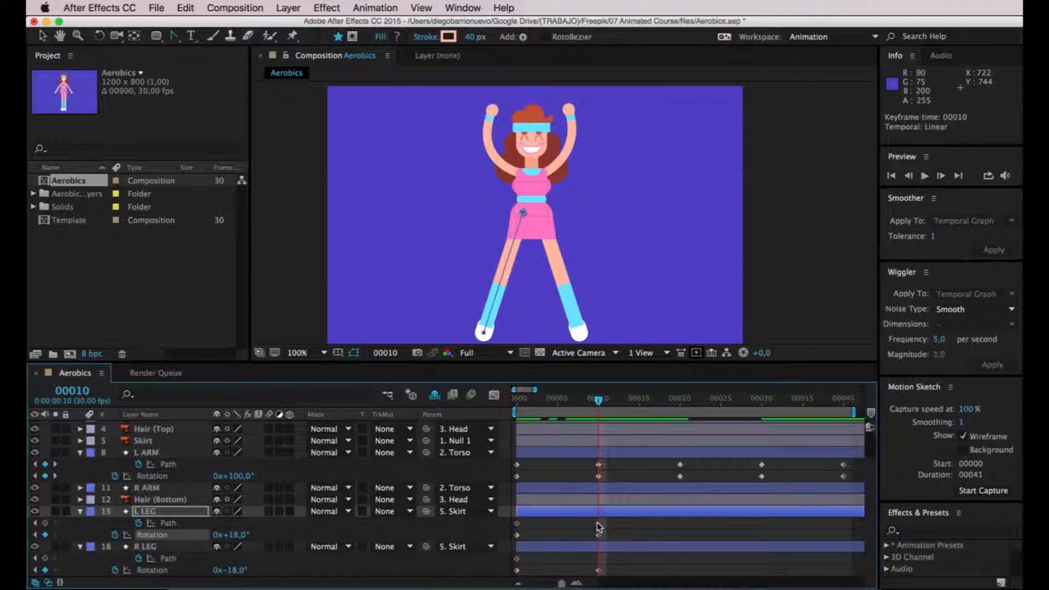
click(516, 523)
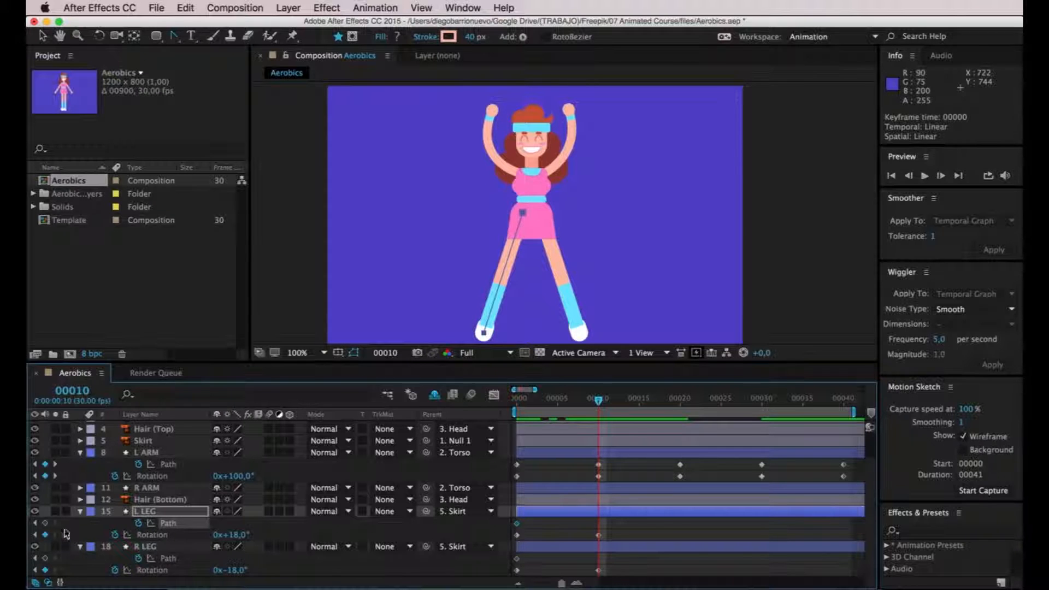
click(45, 523)
Bend the L LEG path at frame 10 by pulling a curve handle down from the hip vertex and moving the foot vertex outward
click(173, 37)
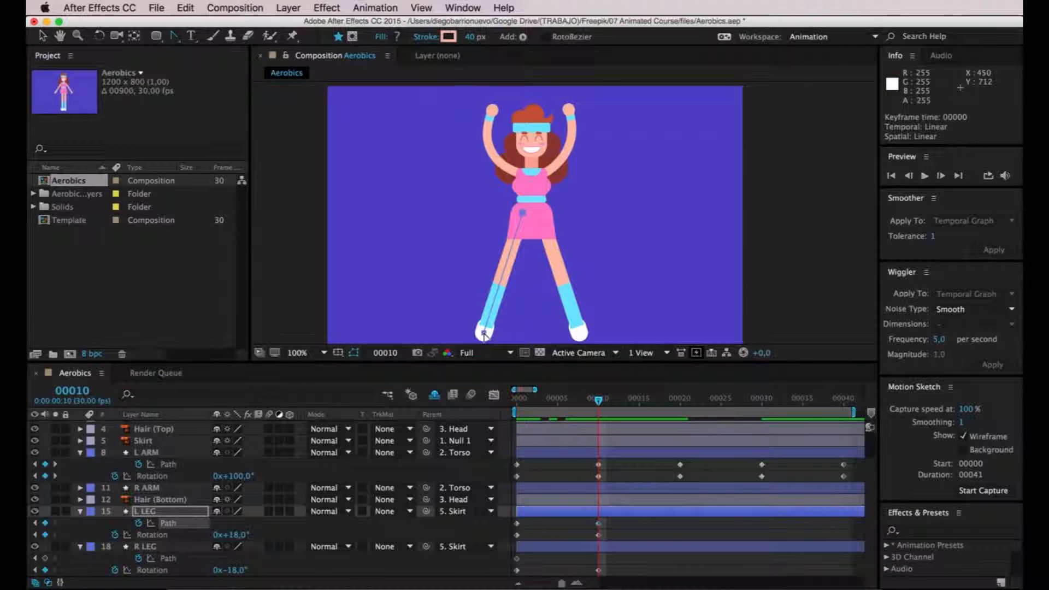
drag(523, 214, 526, 270)
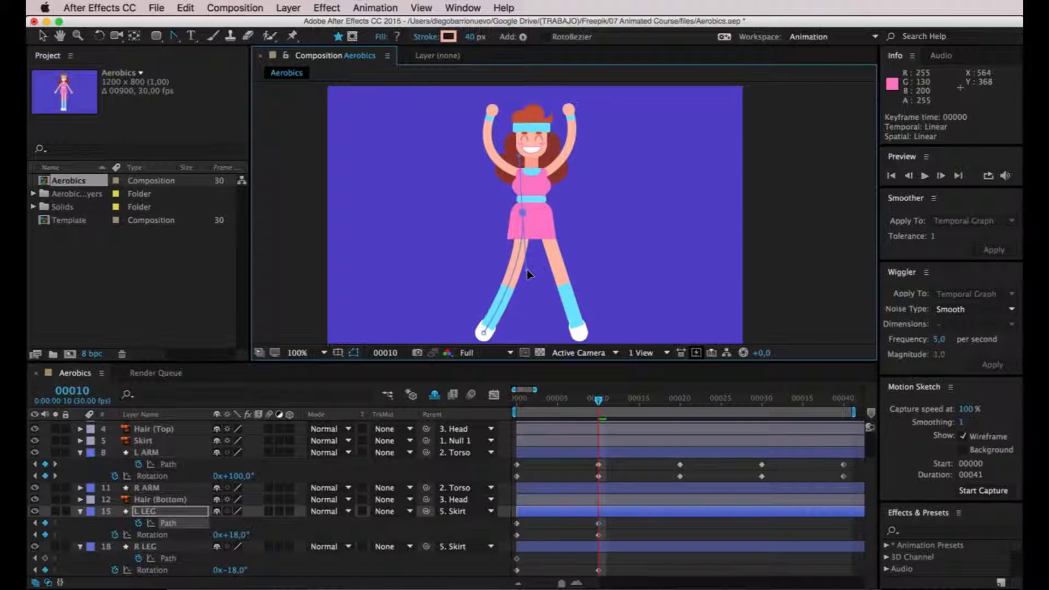
drag(527, 270, 526, 267)
click(484, 333)
drag(483, 332, 473, 333)
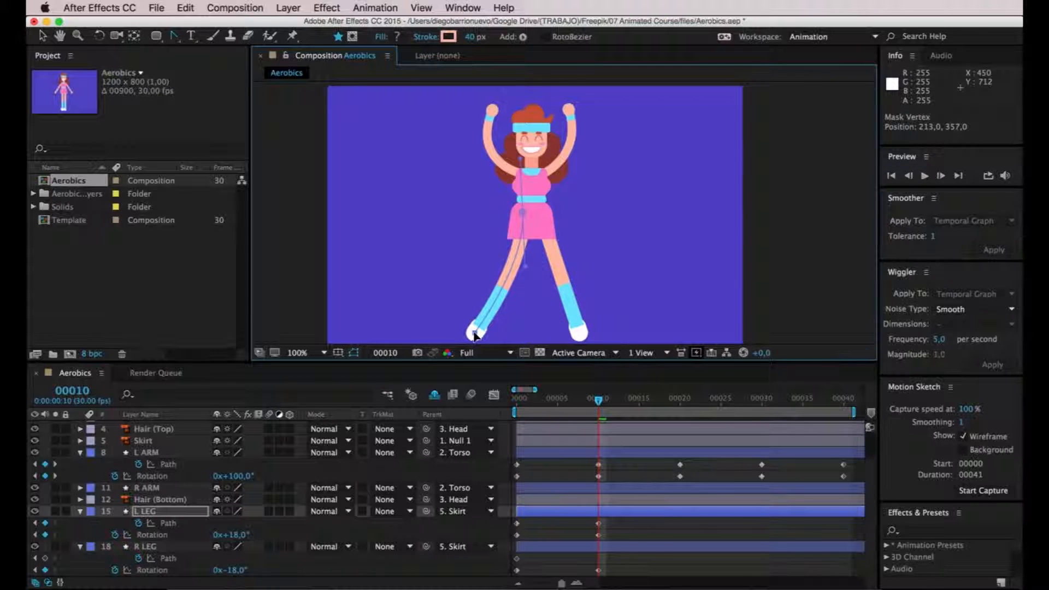
Set the L LEG layer's Rotation keyframe at frame 10 to 25°
click(599, 523)
mouse_move(598, 400)
mouse_down()
mouse_move(608, 404)
mouse_move(599, 405)
mouse_up()
click(598, 535)
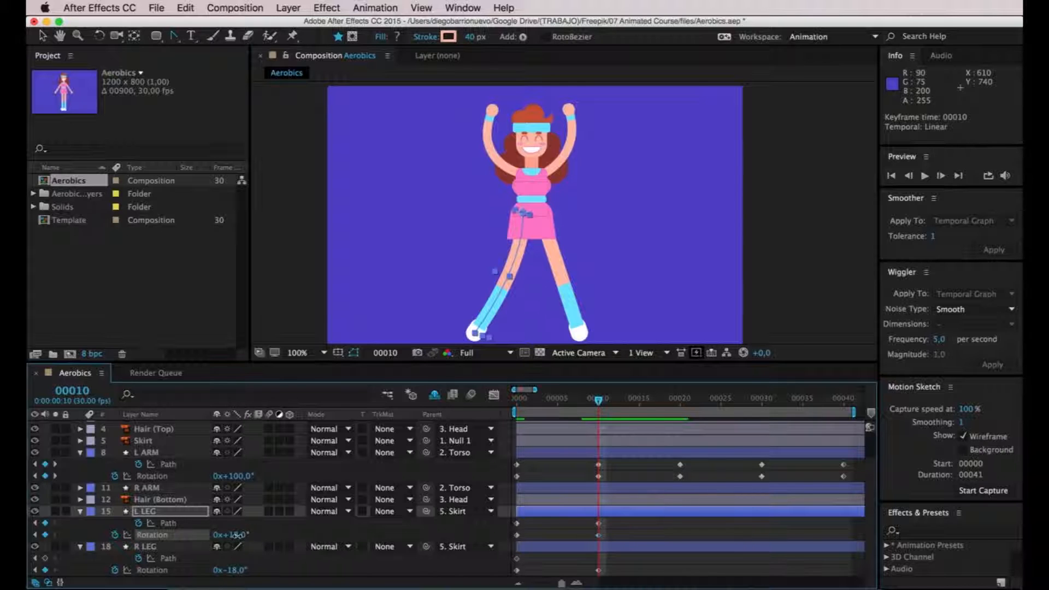
drag(238, 535, 235, 535)
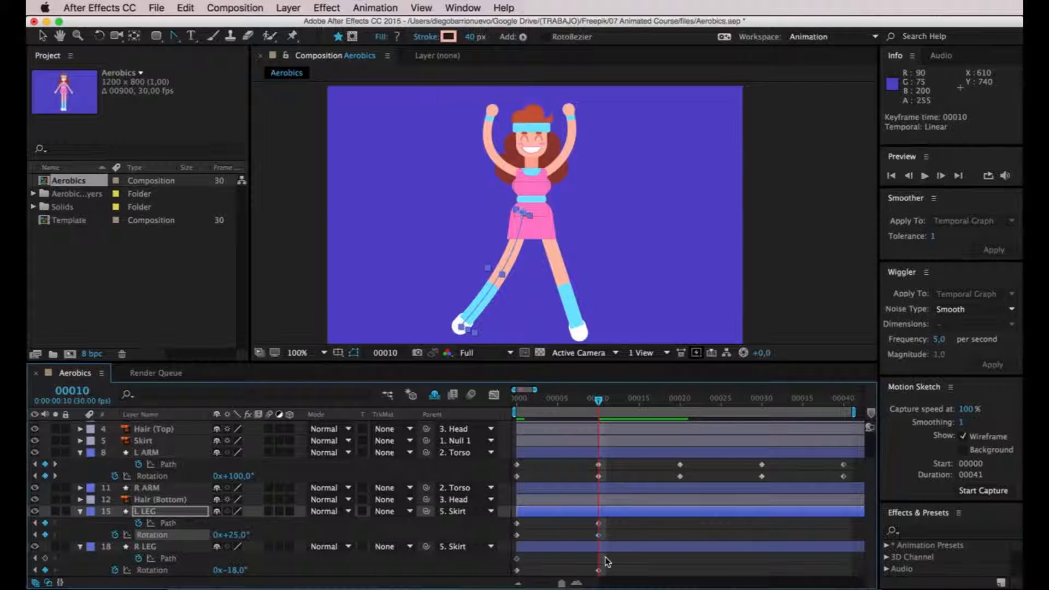
mouse_move(596, 404)
mouse_down()
mouse_move(512, 403)
mouse_move(601, 413)
mouse_up()
Add a Path keyframe to the R LEG layer at frame 10 and curve the leg by pulling a handle down from its hip vertex
click(564, 550)
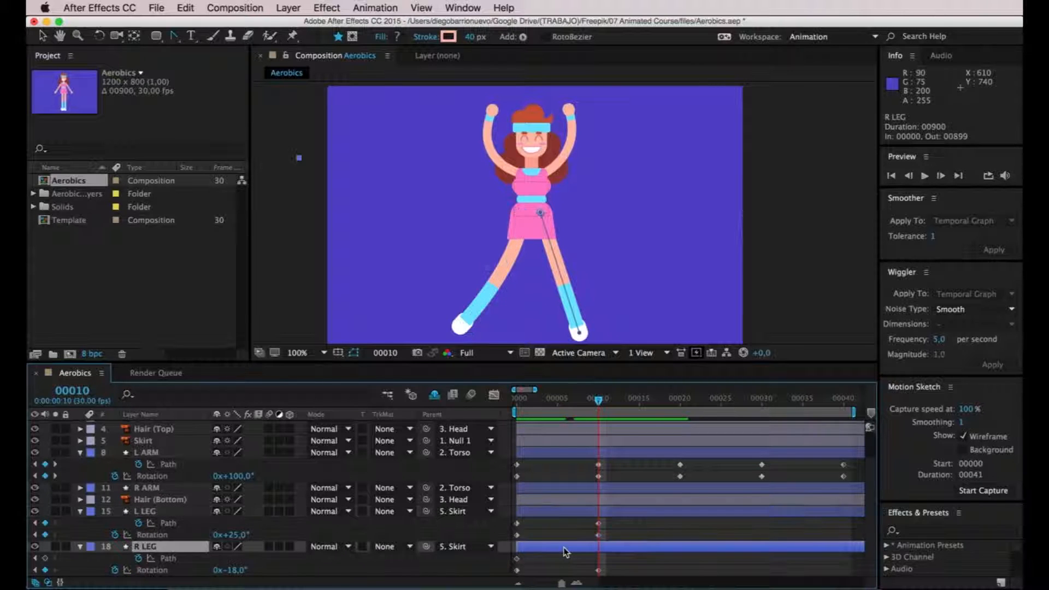
click(44, 558)
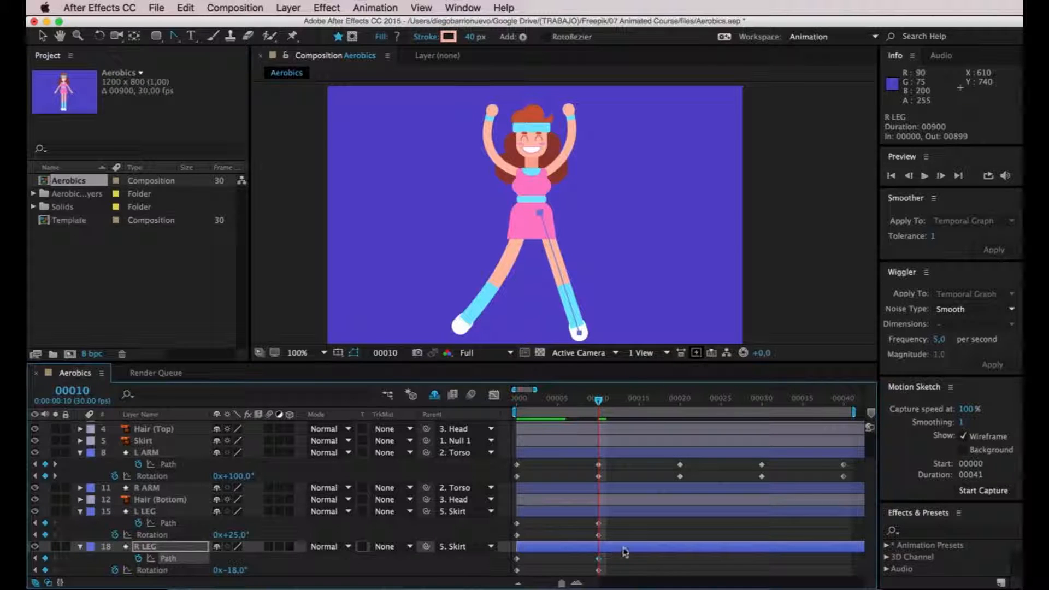
click(176, 38)
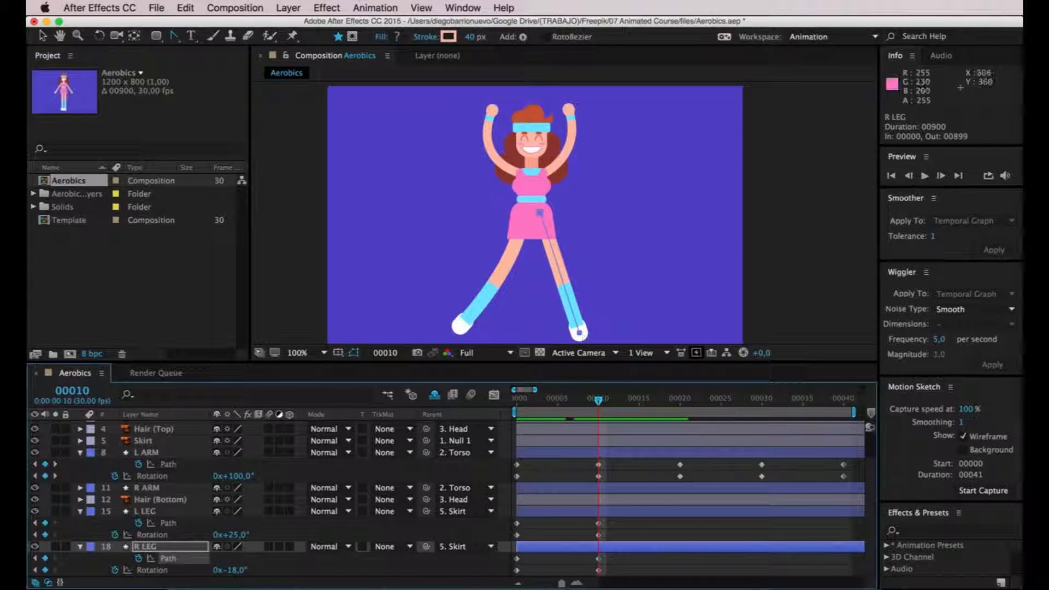
drag(540, 216, 535, 271)
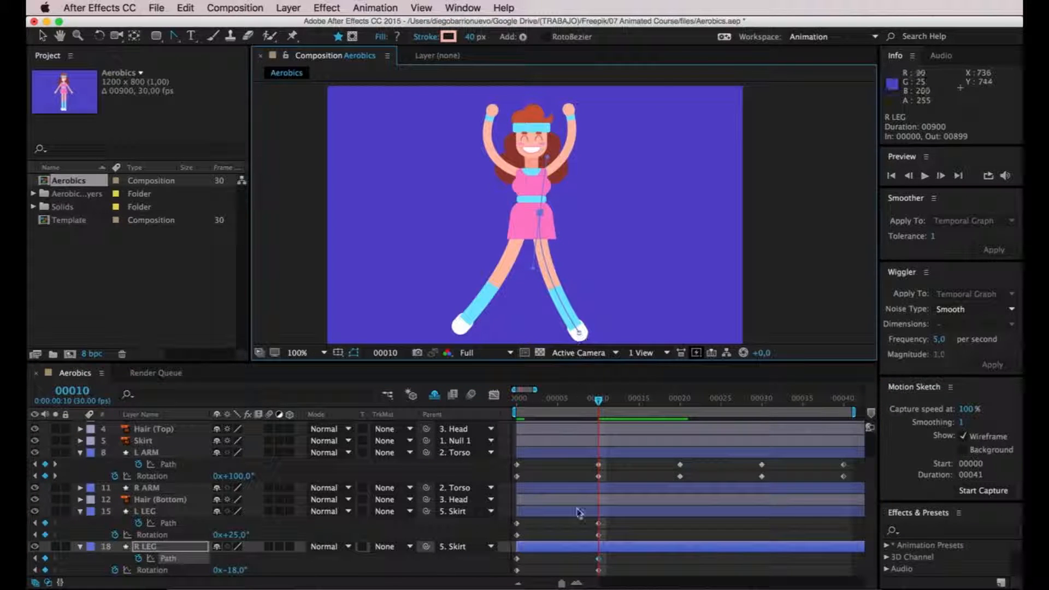
Set the R LEG layer's Rotation keyframe at frame 10 to -25° and deselect the layer
click(599, 571)
click(244, 570)
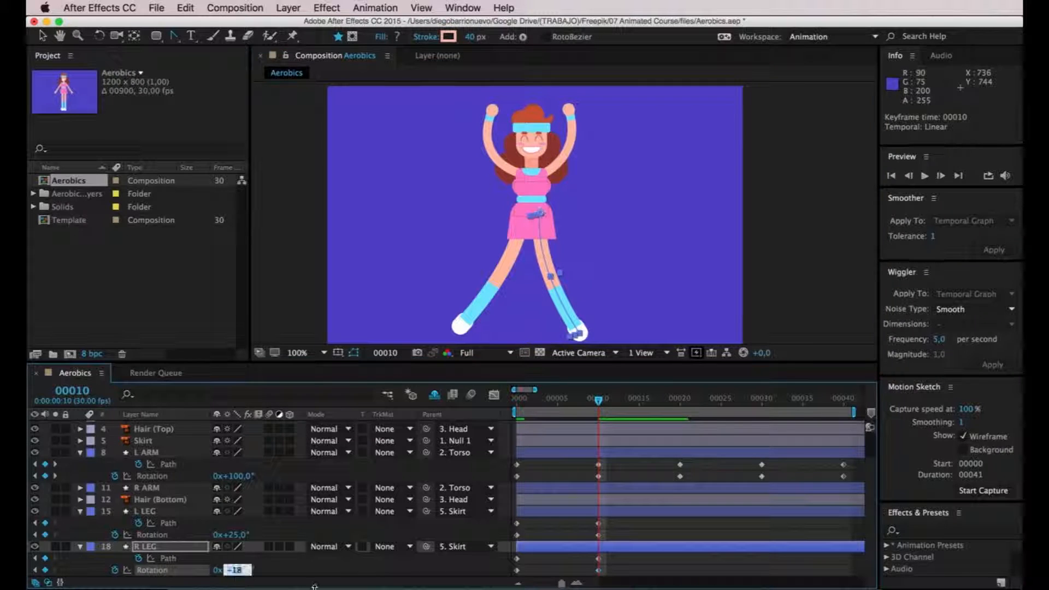
text(-25)
key(Return)
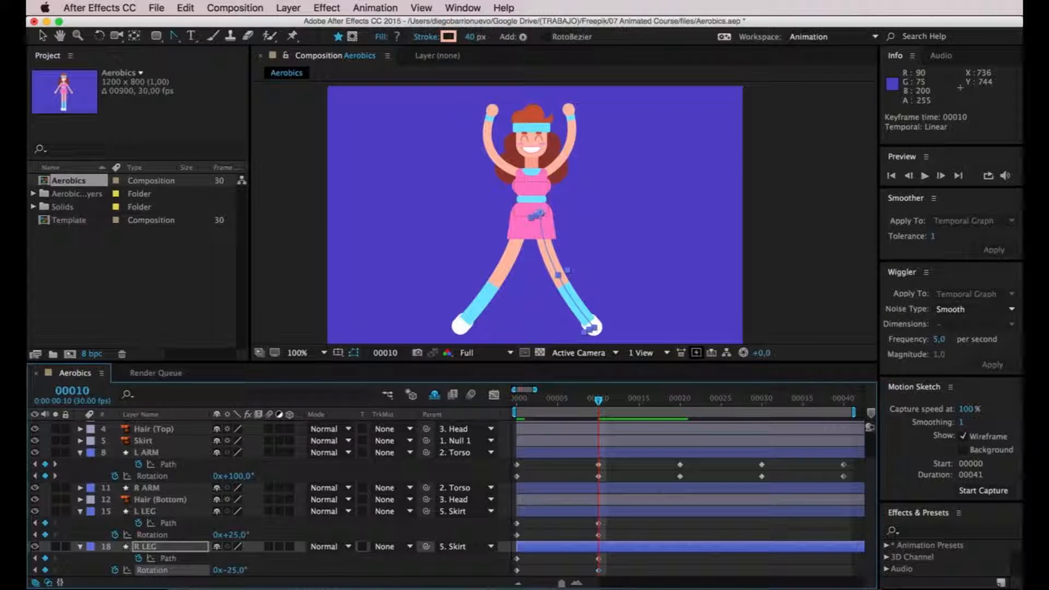
click(809, 315)
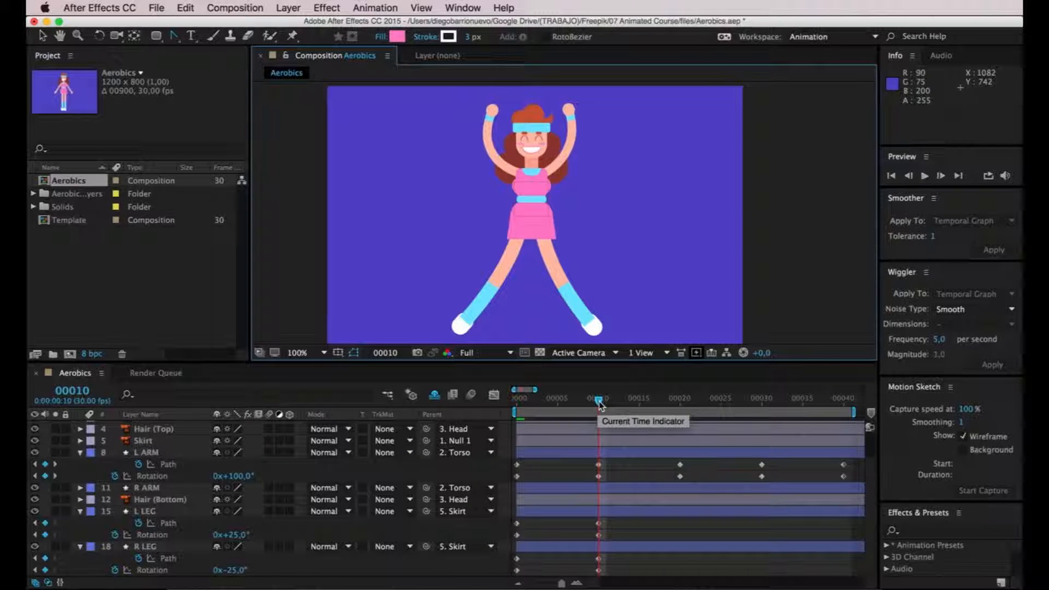
Copy the L LEG layer's Path and Rotation keyframes from frame 0 to frame 15
drag(601, 409, 642, 406)
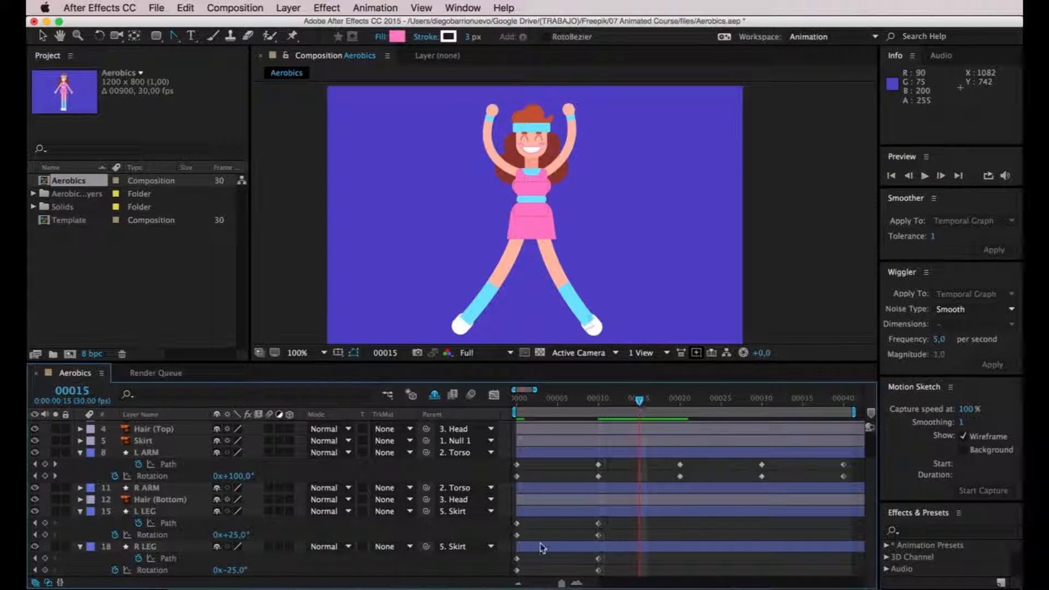
click(517, 524)
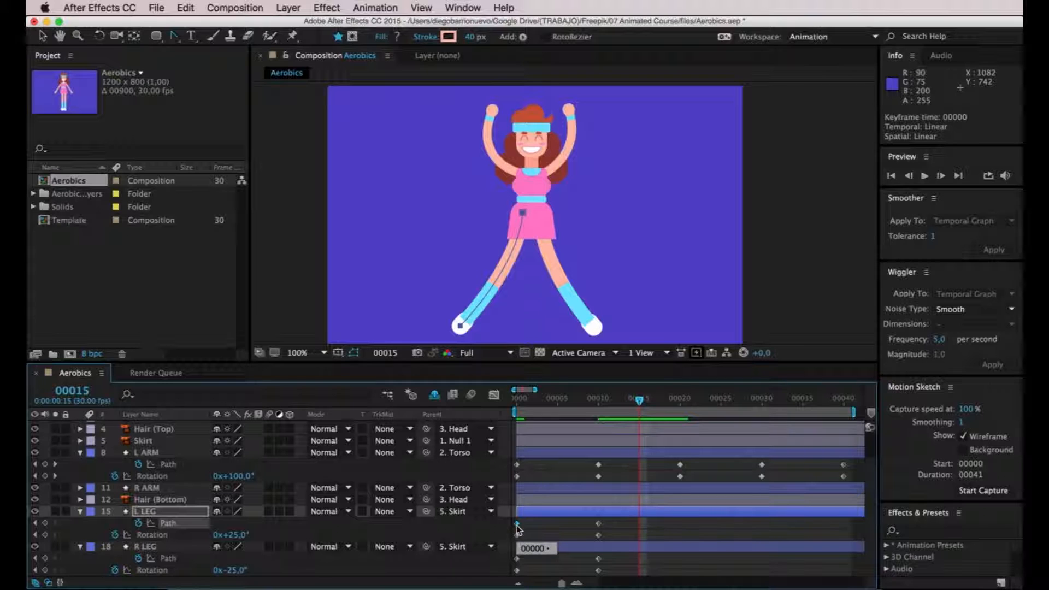
click(517, 535)
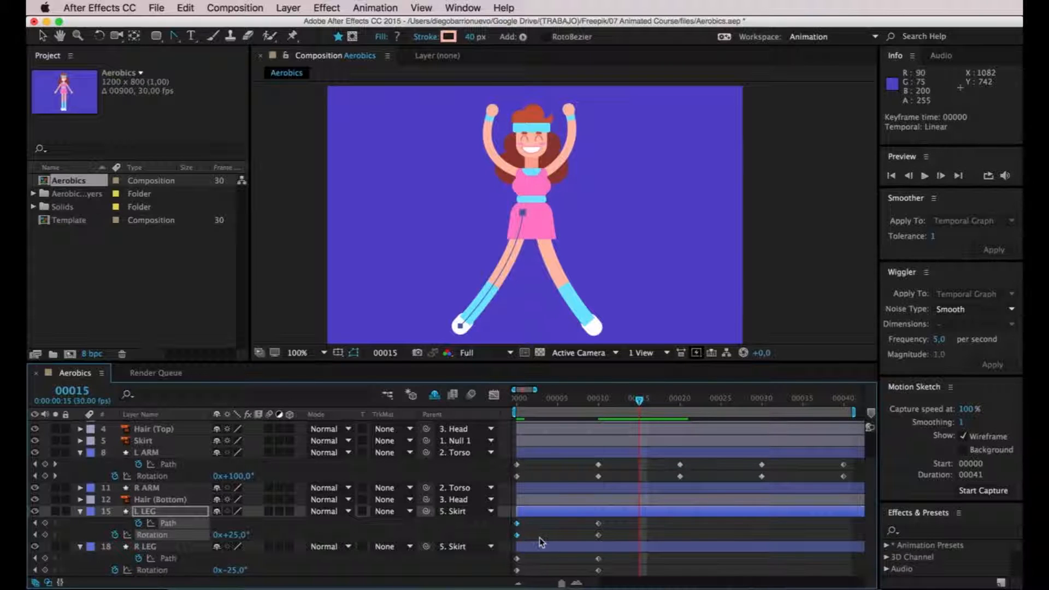
key(cmd+c)
key(super+v)
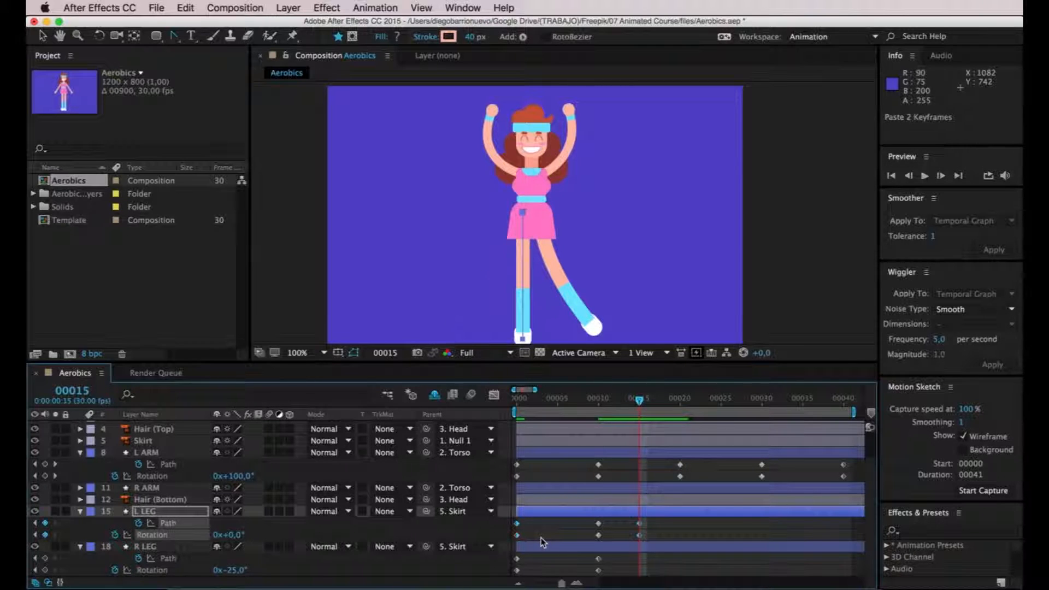
Copy the R LEG layer's Path and Rotation keyframes from frame 0 to frame 15 and preview the animation from the start
click(562, 546)
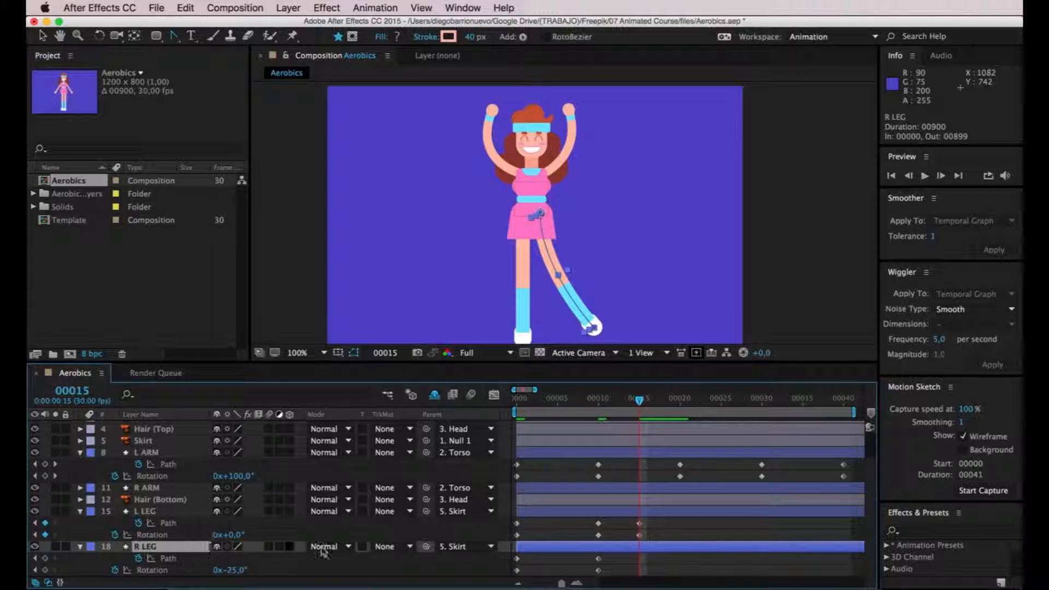
drag(509, 552, 518, 577)
key(super+c)
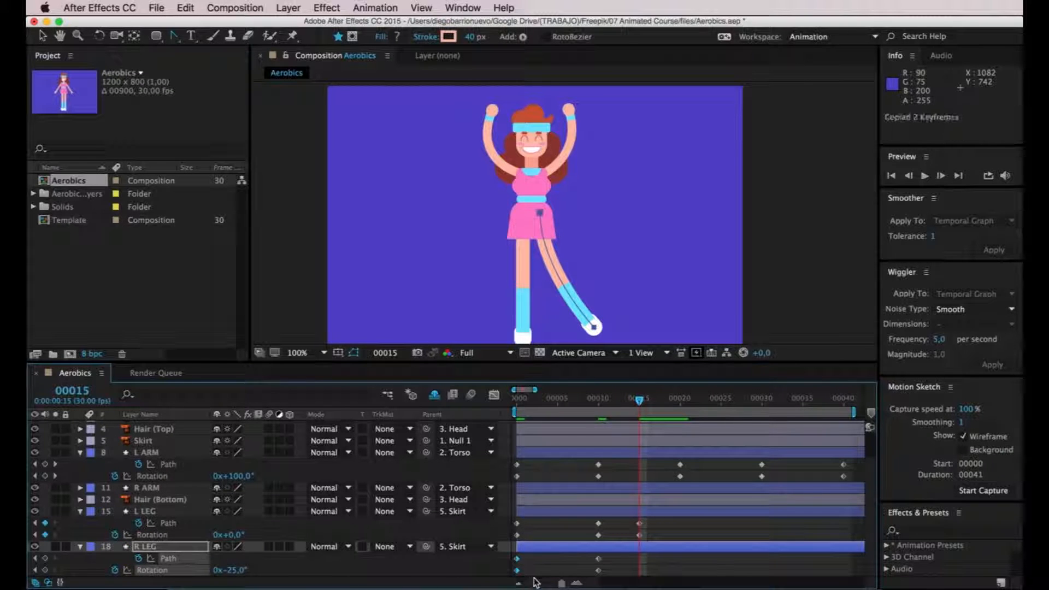
key(super+v)
drag(640, 402, 478, 403)
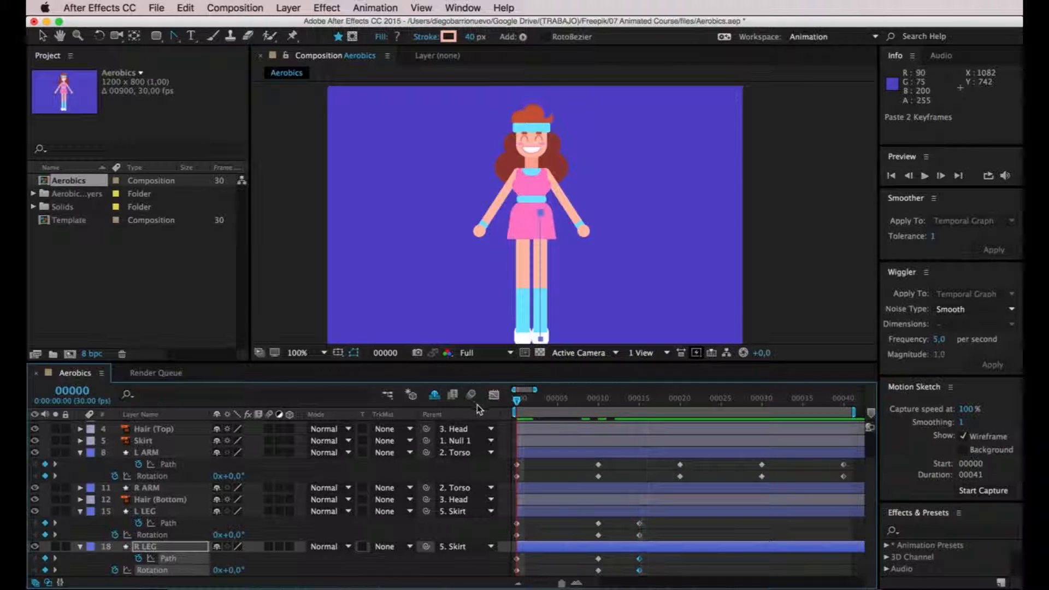
key(space)
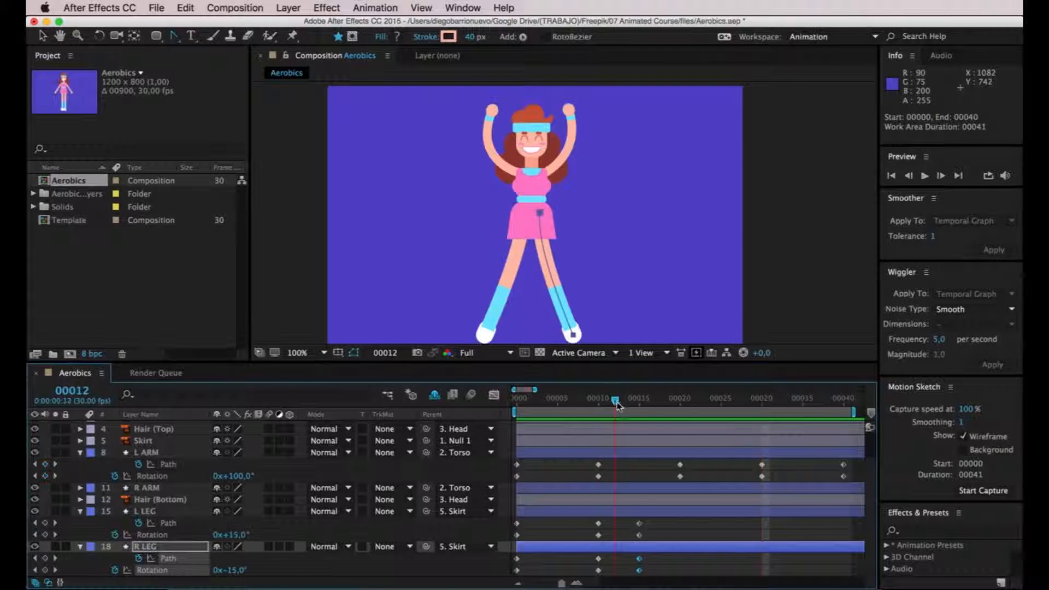
key(space)
Copy the L LEG layer's Path and Rotation keyframes from frame 15 to frame 20
drag(496, 407, 652, 423)
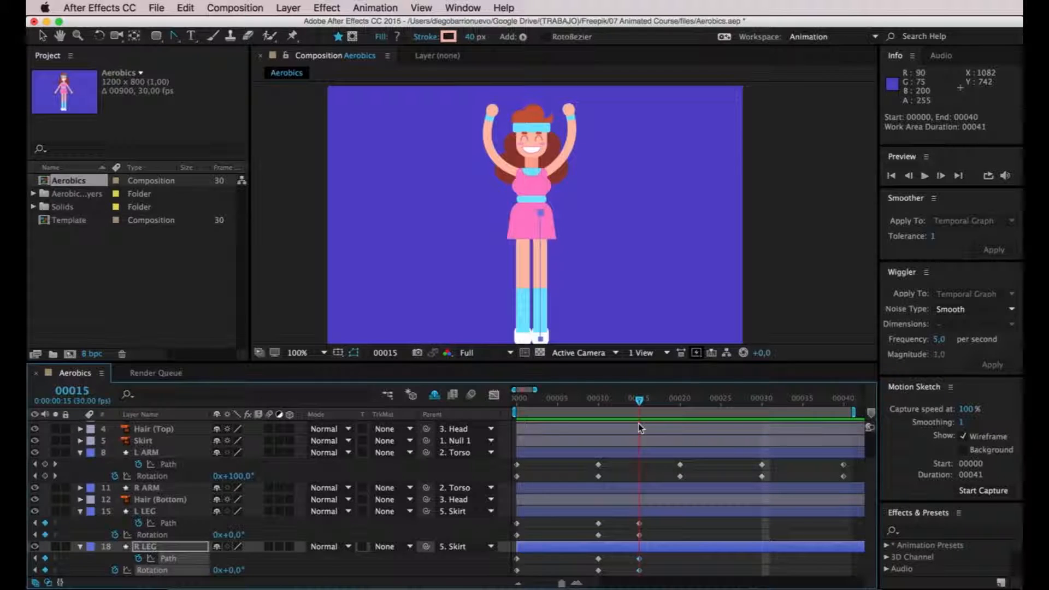
key(k)
click(639, 523)
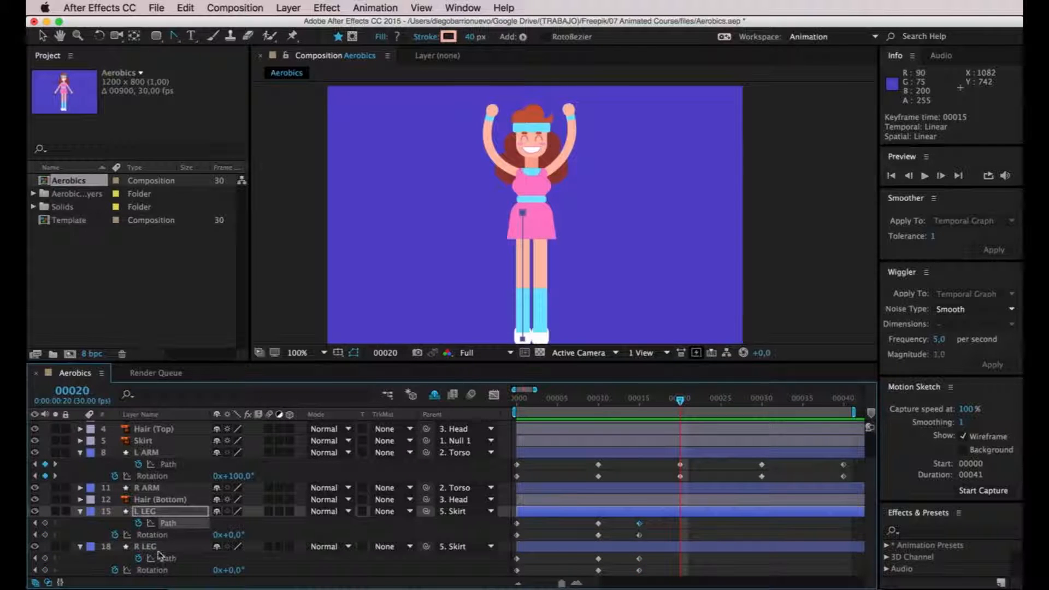
shift+click(639, 535)
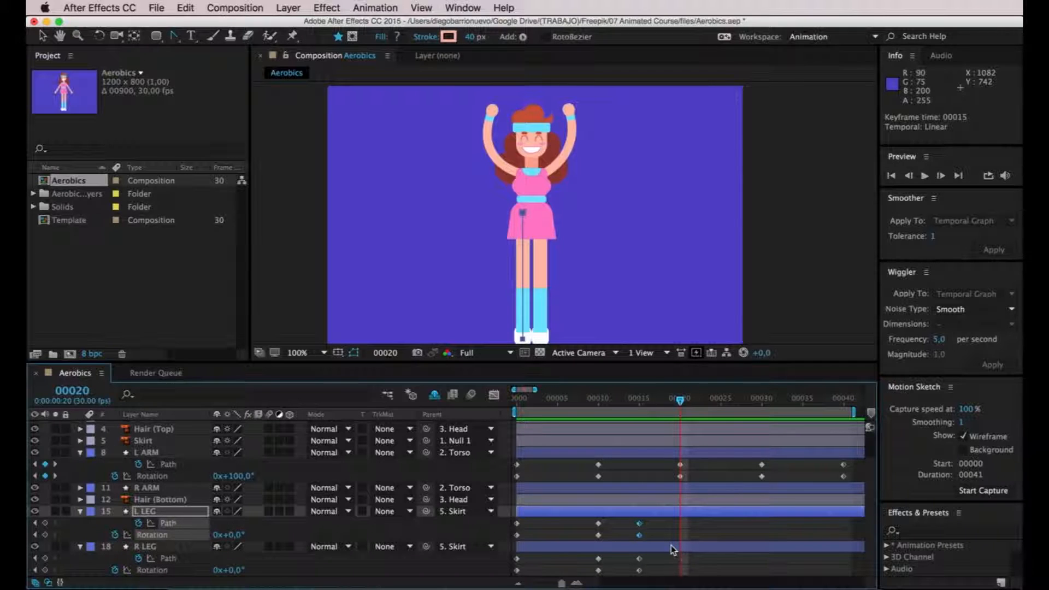
key(super+c)
key(super+v)
Copy the R LEG layer's Path and Rotation keyframes from frame 15 to frame 20
click(639, 558)
shift+click(639, 570)
key(super+c)
key(super+v)
Copy the R LEG layer's open-leg Path and Rotation keyframes from frame 10 to frame 25
drag(683, 407, 721, 407)
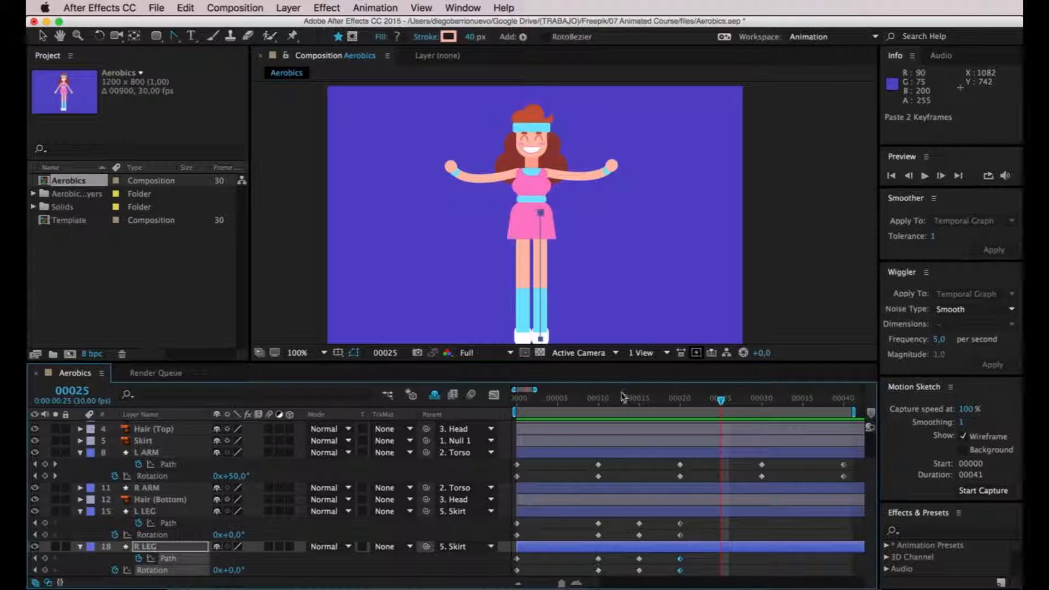
click(598, 407)
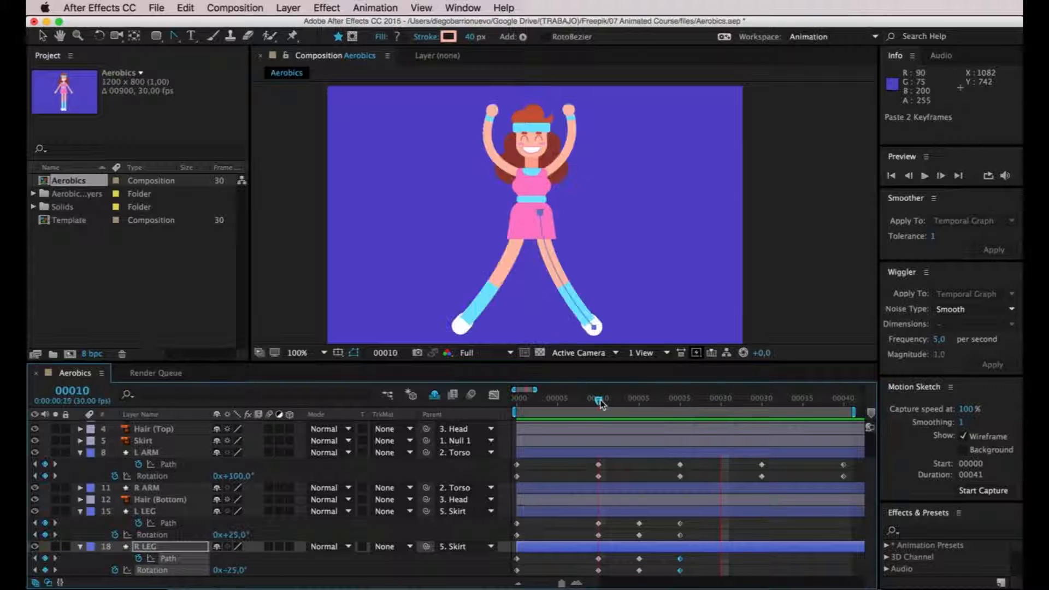
click(721, 403)
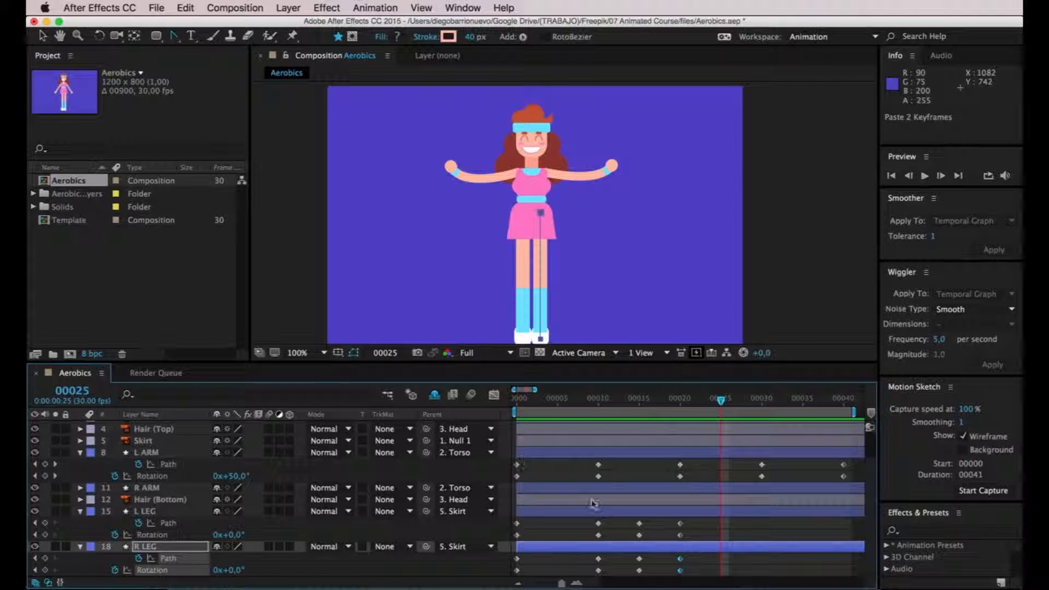
click(599, 559)
shift+click(598, 569)
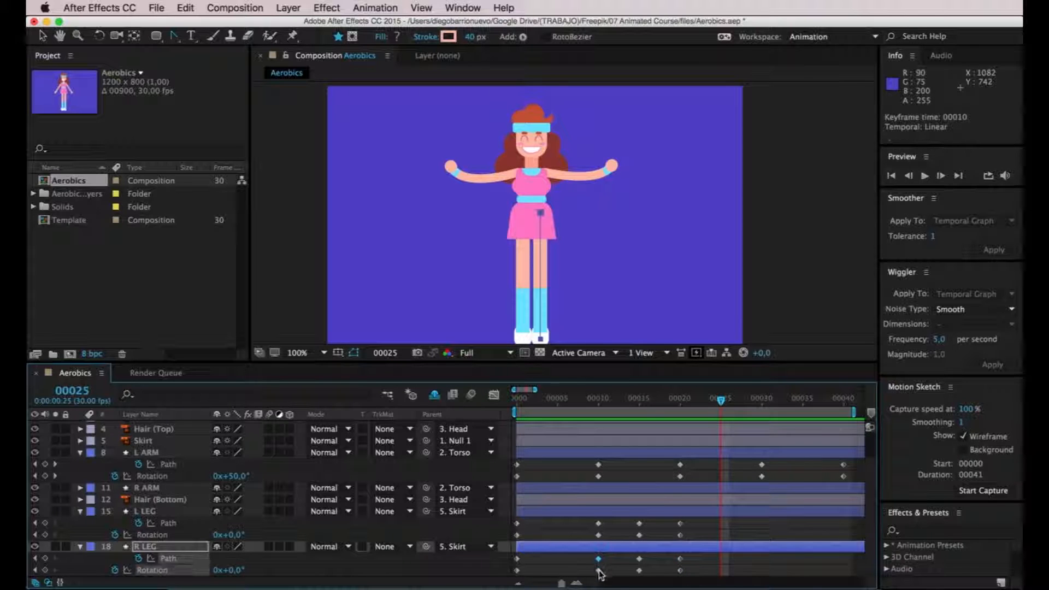
key(super+c)
key(super+v)
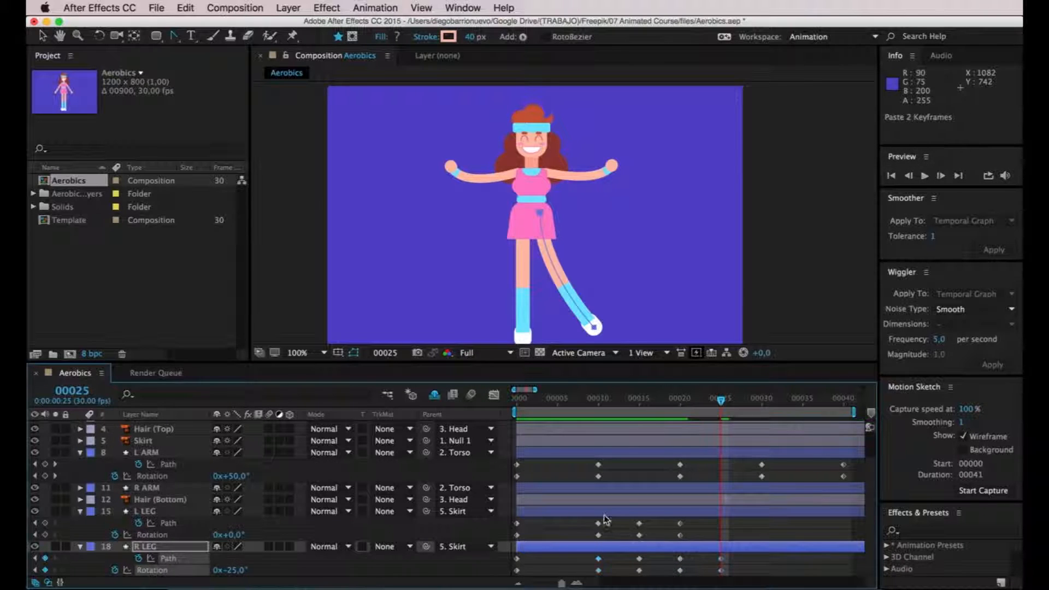
Copy the L LEG layer's open-leg Path and Rotation keyframes from frame 10 to frame 25
click(599, 523)
click(598, 523)
shift+click(598, 535)
key(super+c)
key(super+v)
Copy the R LEG layer's closed-leg Path and Rotation keyframes from frame 20 to frame 30
drag(720, 400, 759, 423)
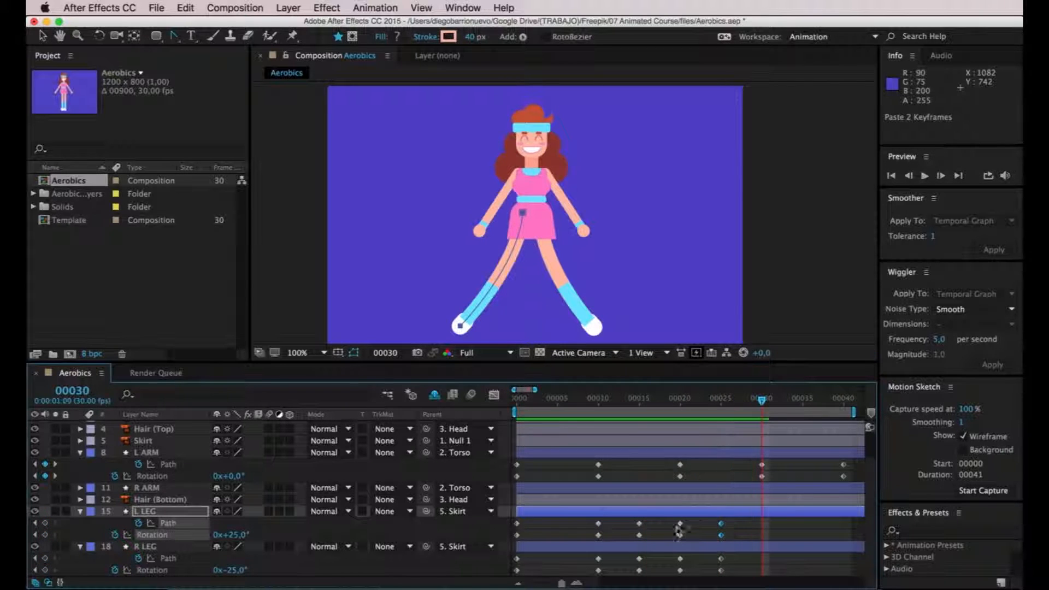
click(680, 558)
shift+click(681, 570)
key(super+c)
key(super+v)
Copy the L LEG layer's closed-leg Path and Rotation keyframes from frame 20 to frame 30, and add keyframes for both at frame 40
click(680, 524)
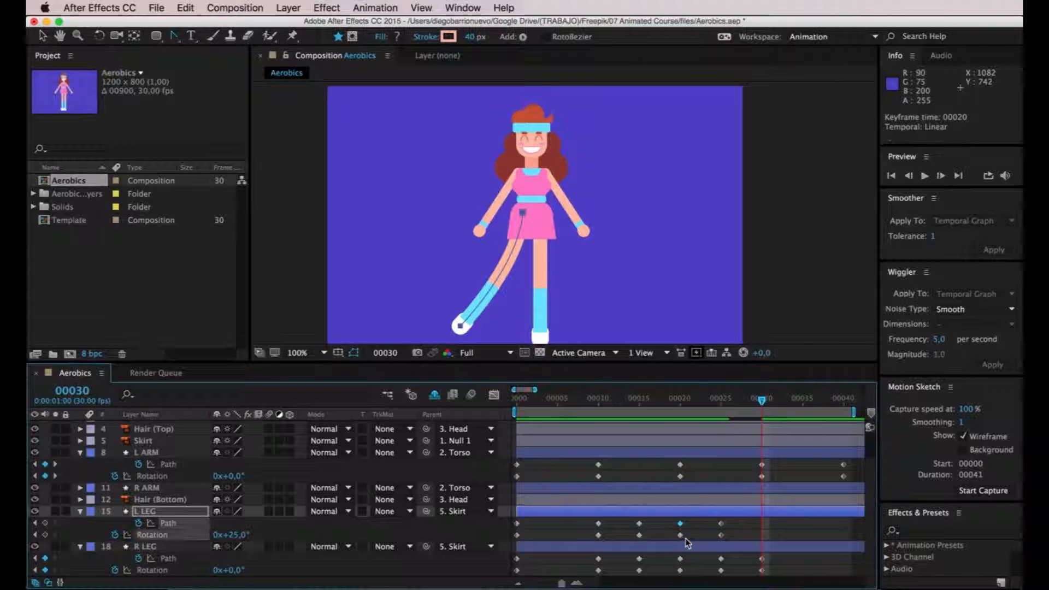
key(super+c)
key(super+v)
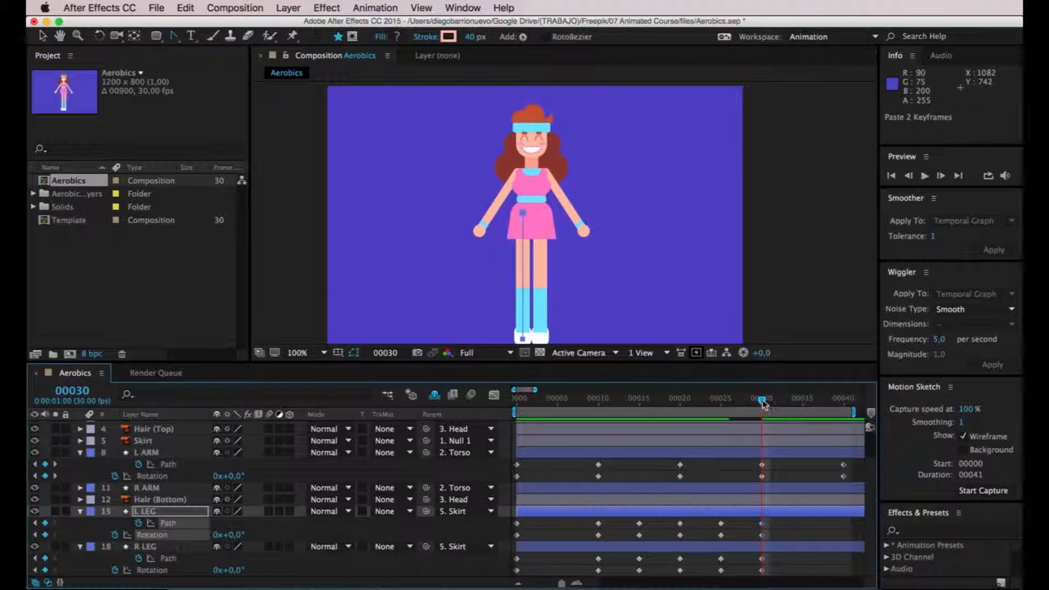
drag(762, 403, 844, 402)
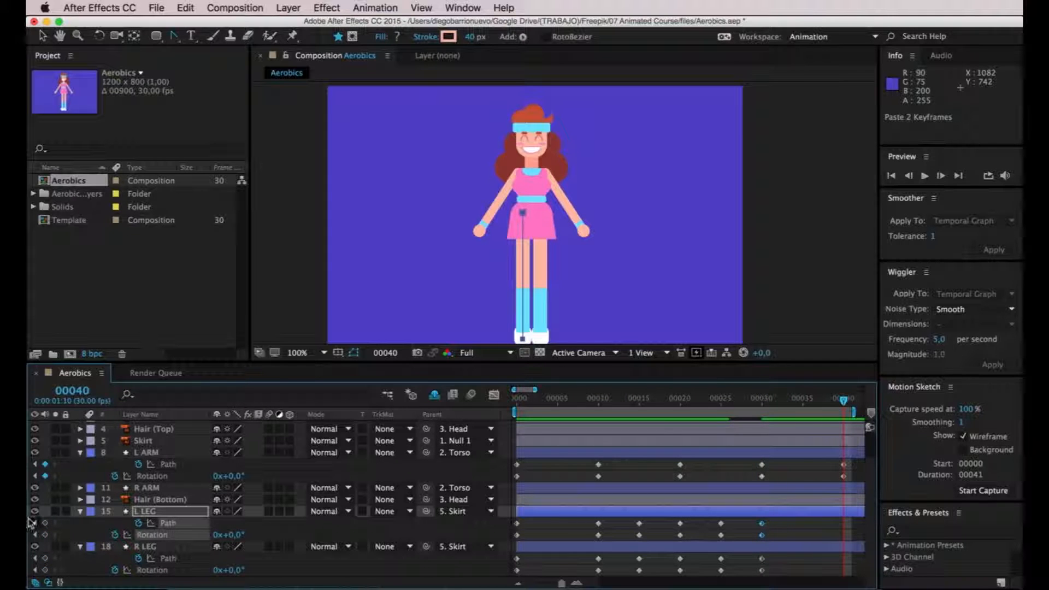
click(46, 524)
click(823, 548)
drag(844, 402, 697, 401)
scroll(802, 546, down, 2)
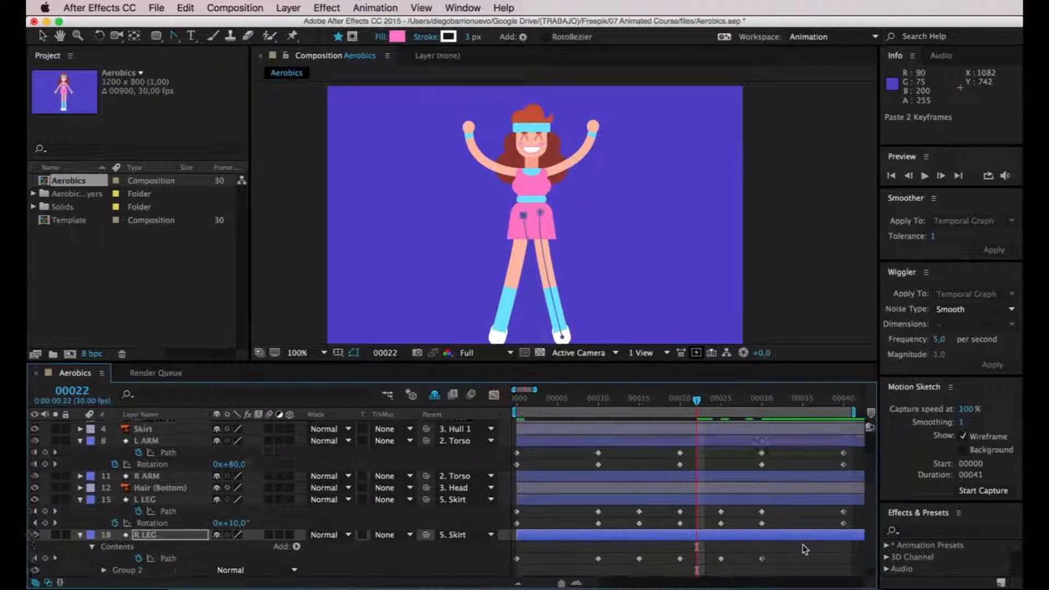
key(super+z)
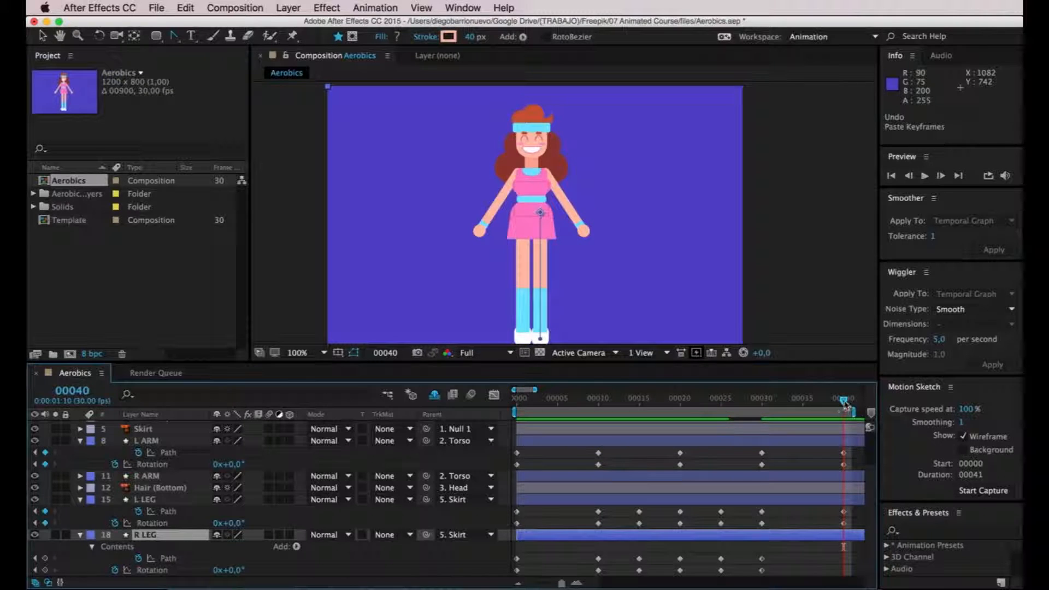
Copy the R LEG layer's closed-leg Path and Rotation keyframes from frame 30 to frame 40
click(762, 559)
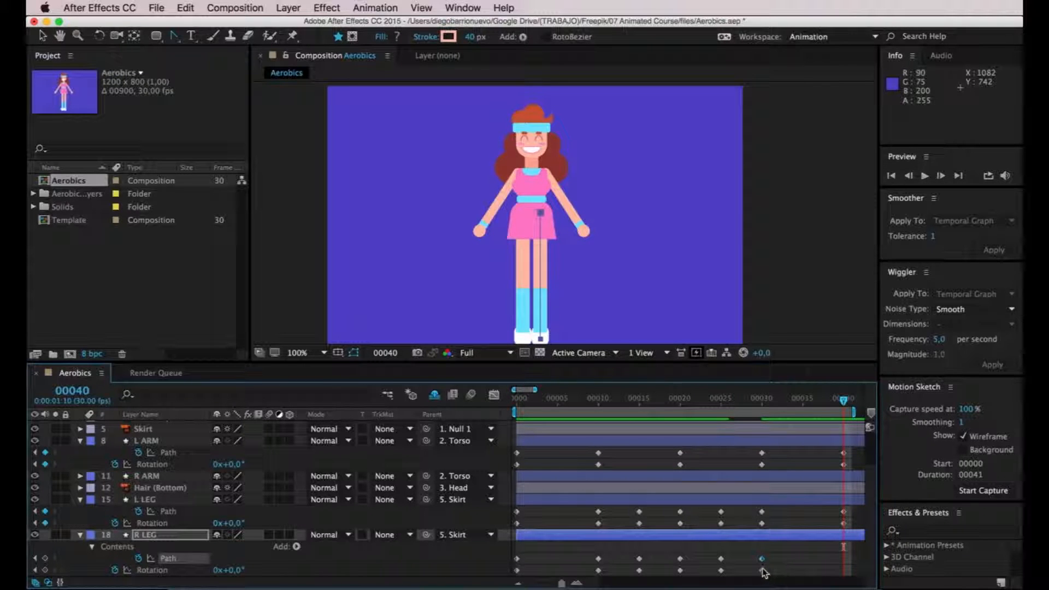
key(super+c)
key(super+v)
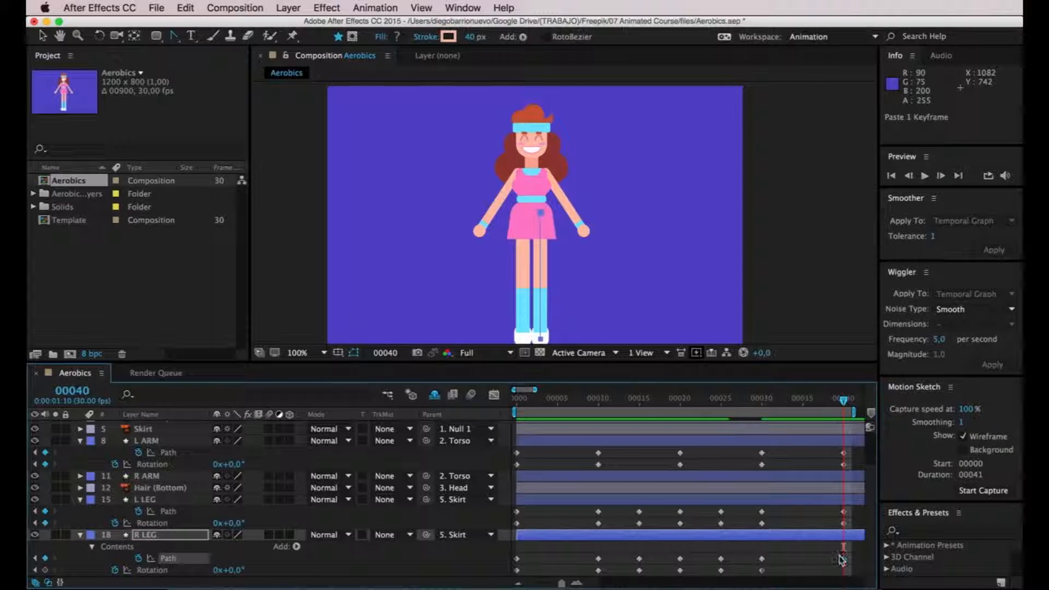
click(182, 537)
key(u)
key(u)
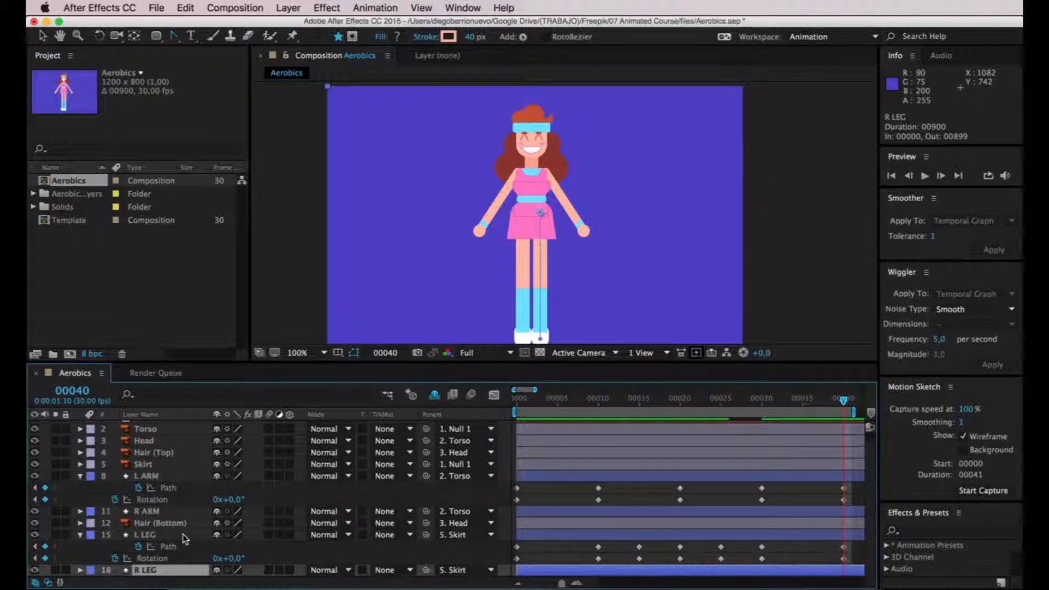
scroll(843, 499, down, 1)
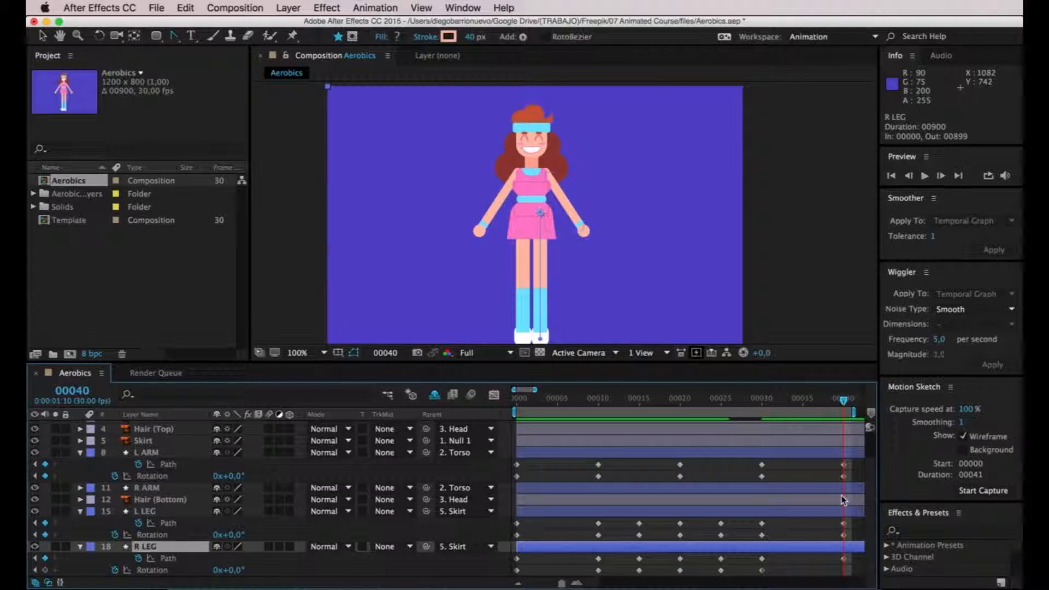
click(761, 570)
key(super+c)
key(super+v)
Preview the arm and leg animation from frame 0, then stop playback
drag(843, 400, 497, 411)
click(783, 279)
key(space)
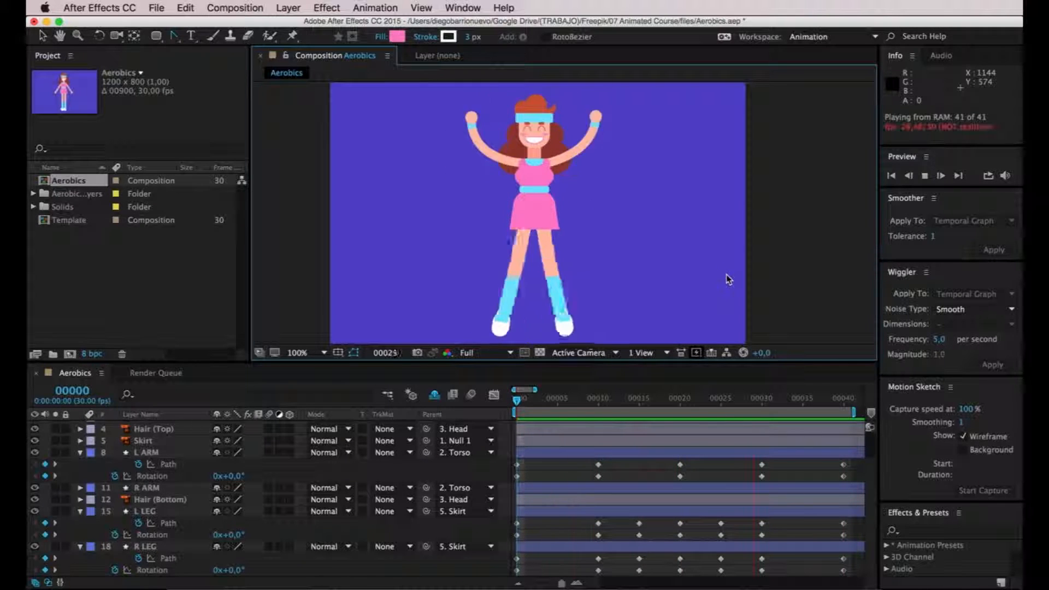
key(space)
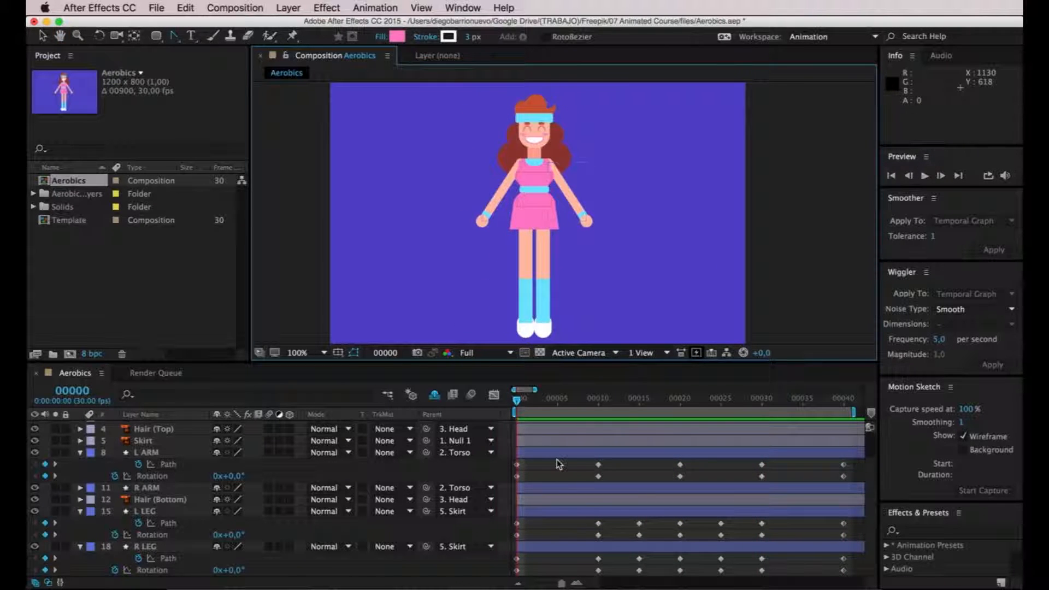
Show the Null 1 layer's Position property and start keyframing it at frame 0
scroll(561, 464, up, 3)
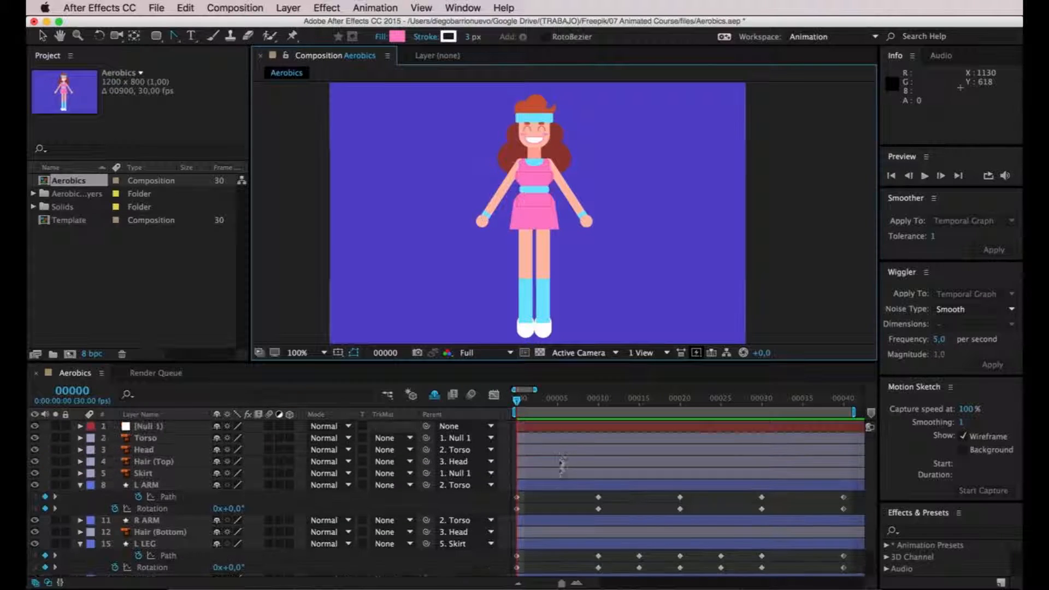
click(550, 429)
click(81, 427)
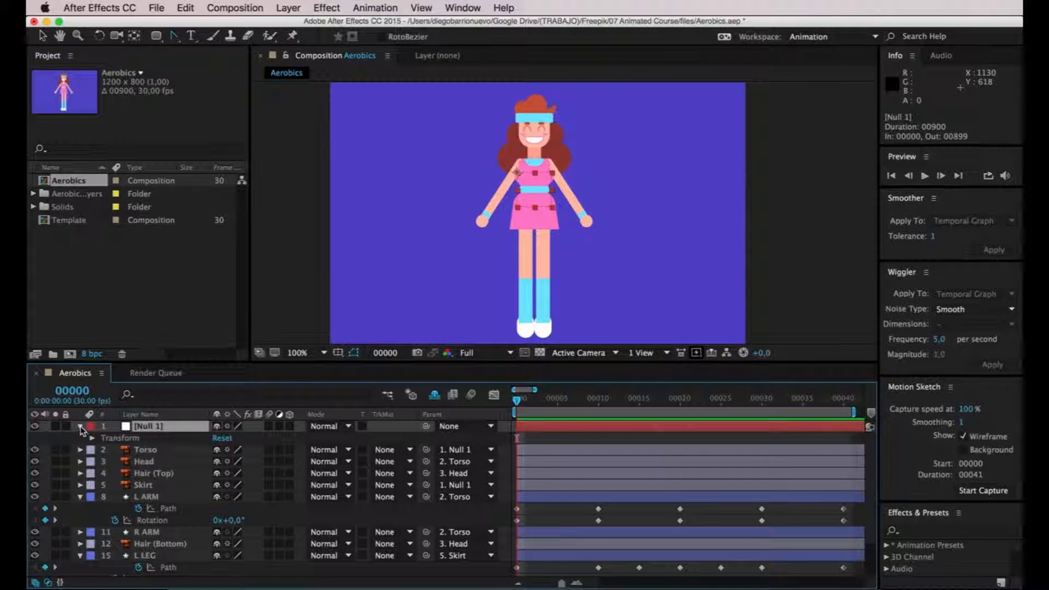
click(80, 426)
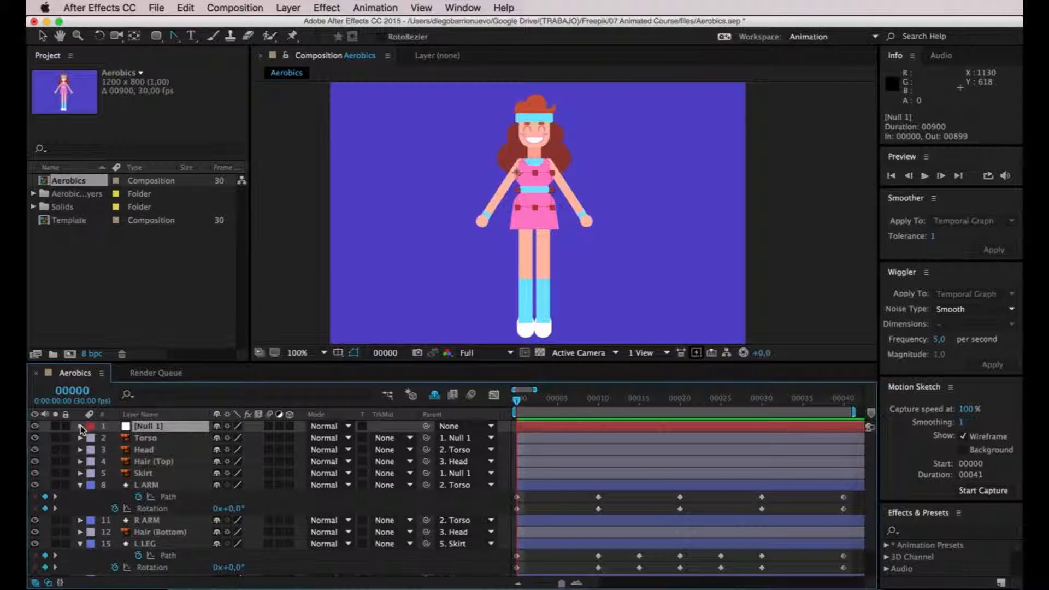
key(p)
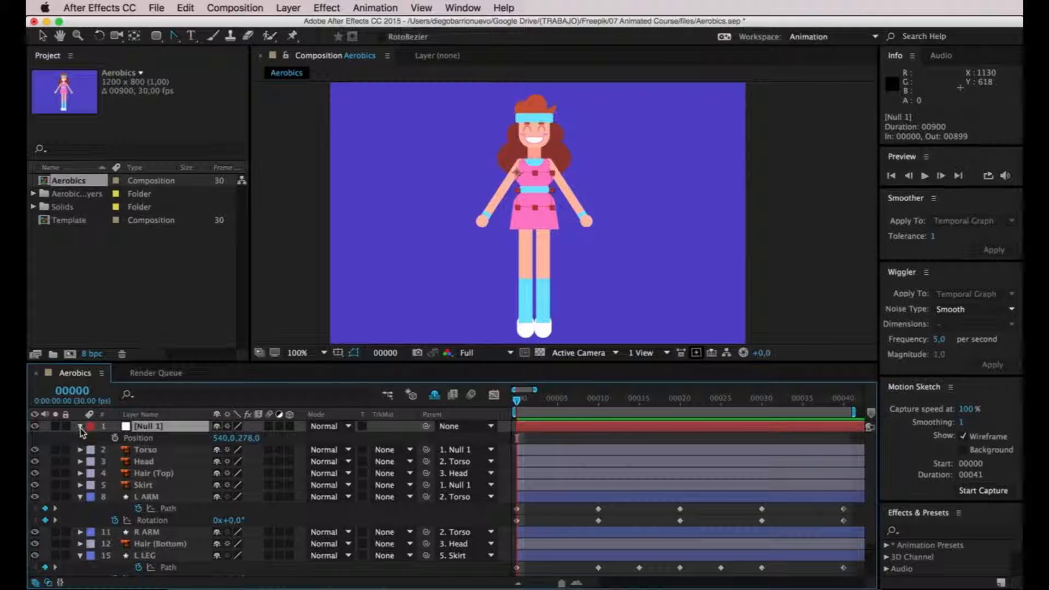
click(114, 439)
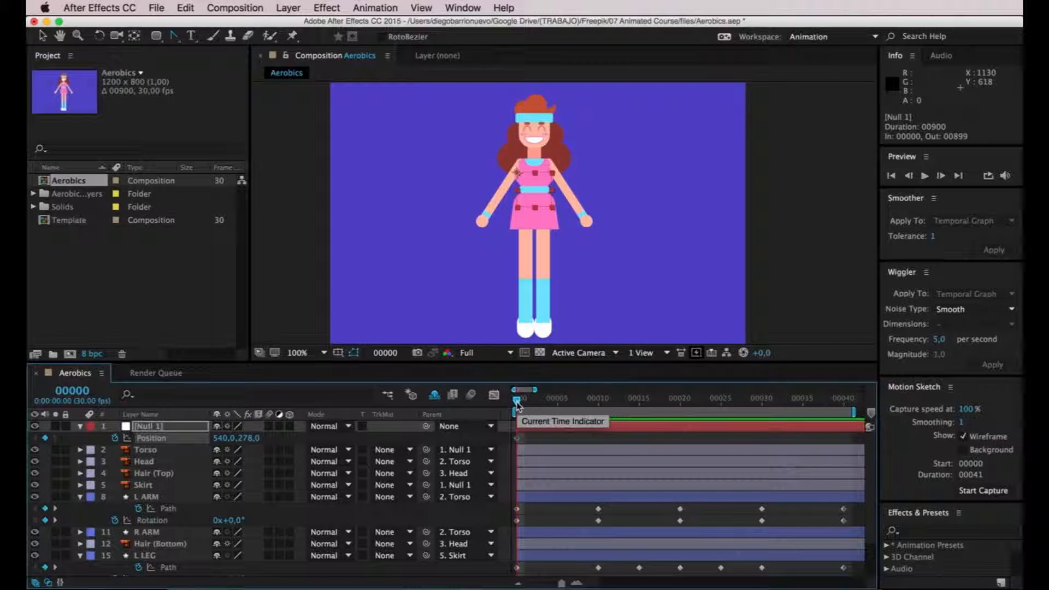
Add Position keyframes to the Null 1 layer at frames 5 and 10
drag(517, 405, 559, 407)
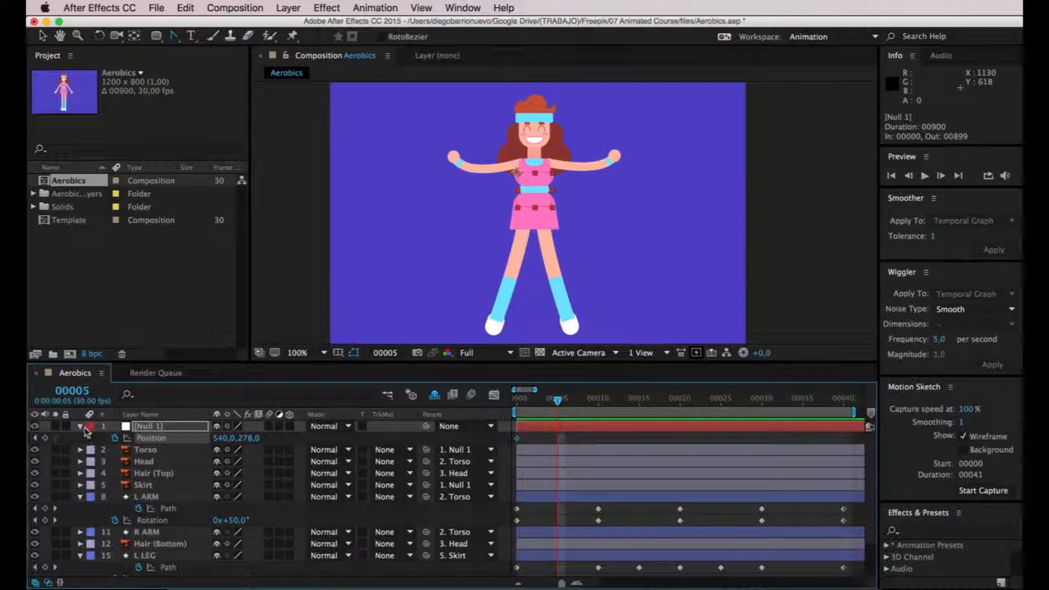
click(46, 439)
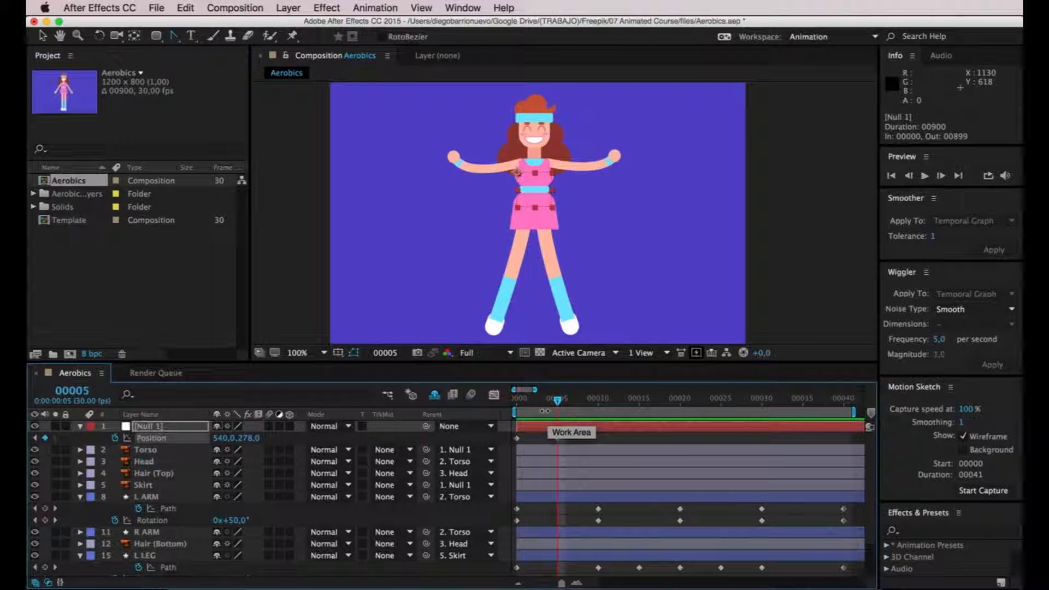
drag(556, 402, 598, 400)
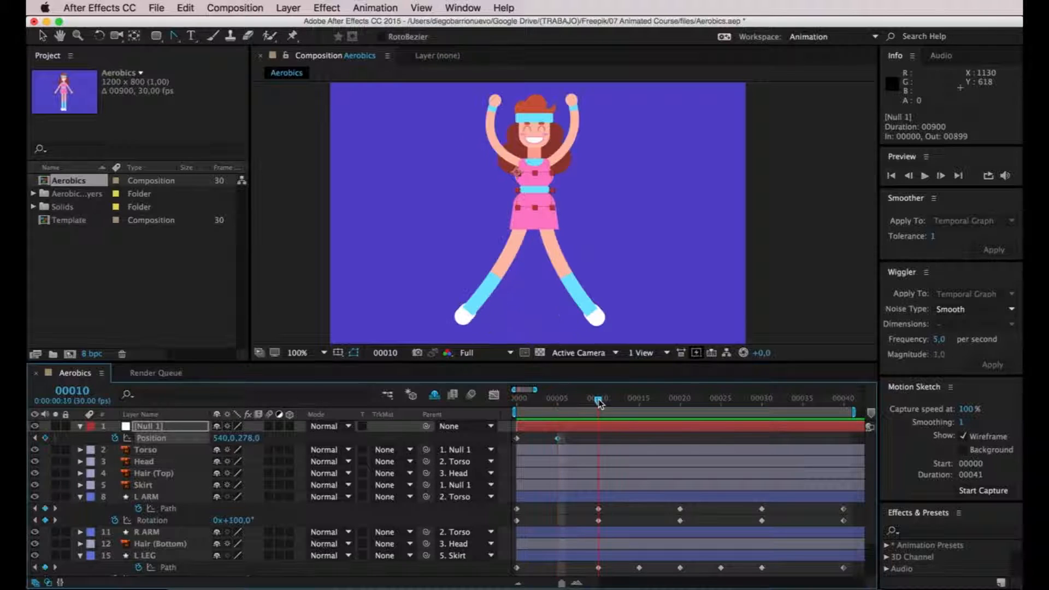
click(46, 438)
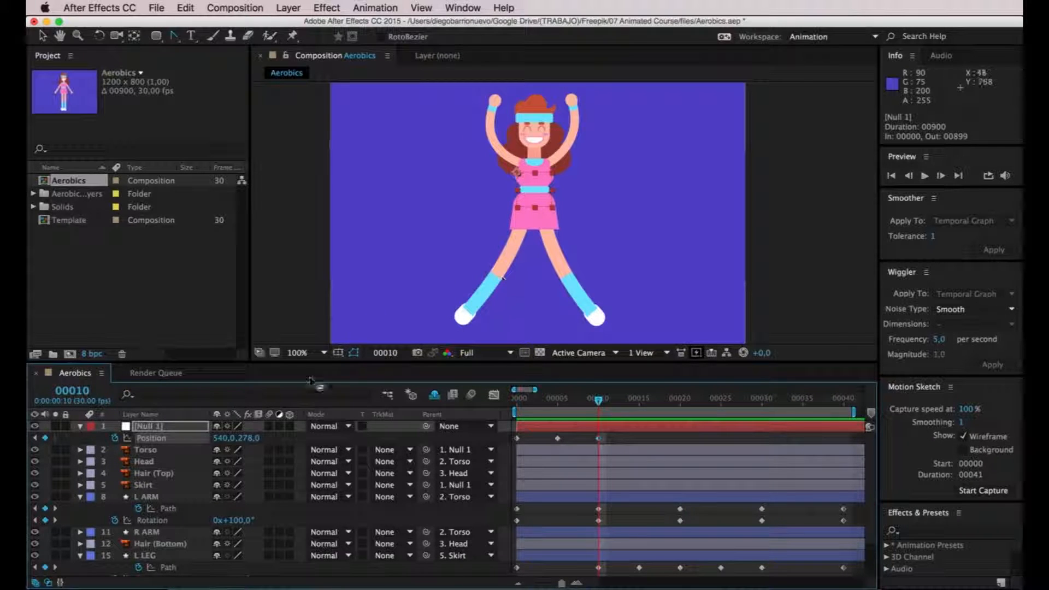
Raise the Null 1 layer at frame 10 to Position 540, 250 to lift the body into a jump
key(v)
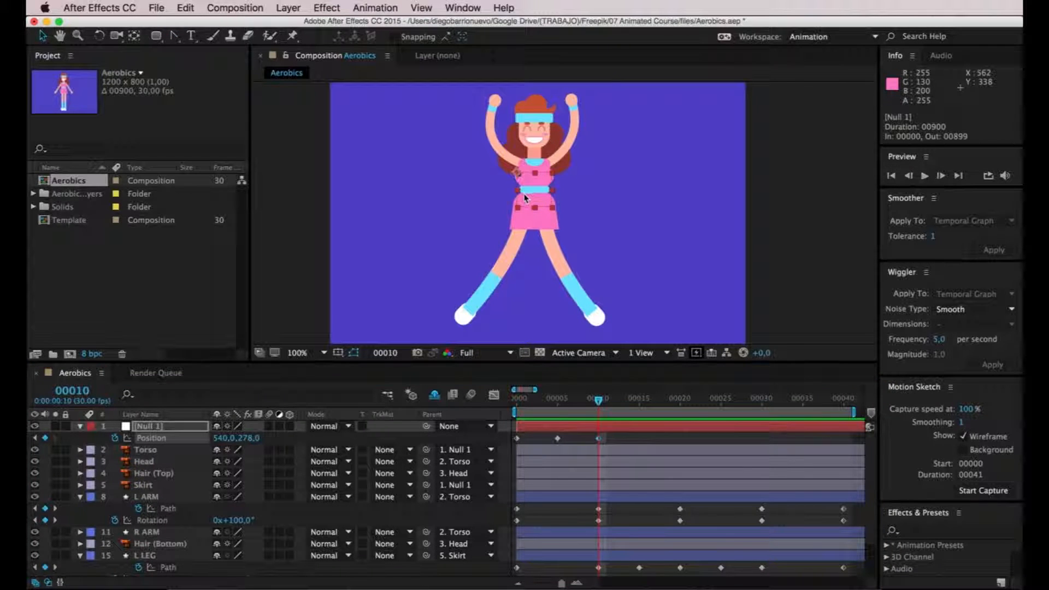
key(shift+Up)
key(shift+Up)
key(space)
drag(728, 139, 729, 141)
key(.)
key(space)
drag(567, 190, 571, 188)
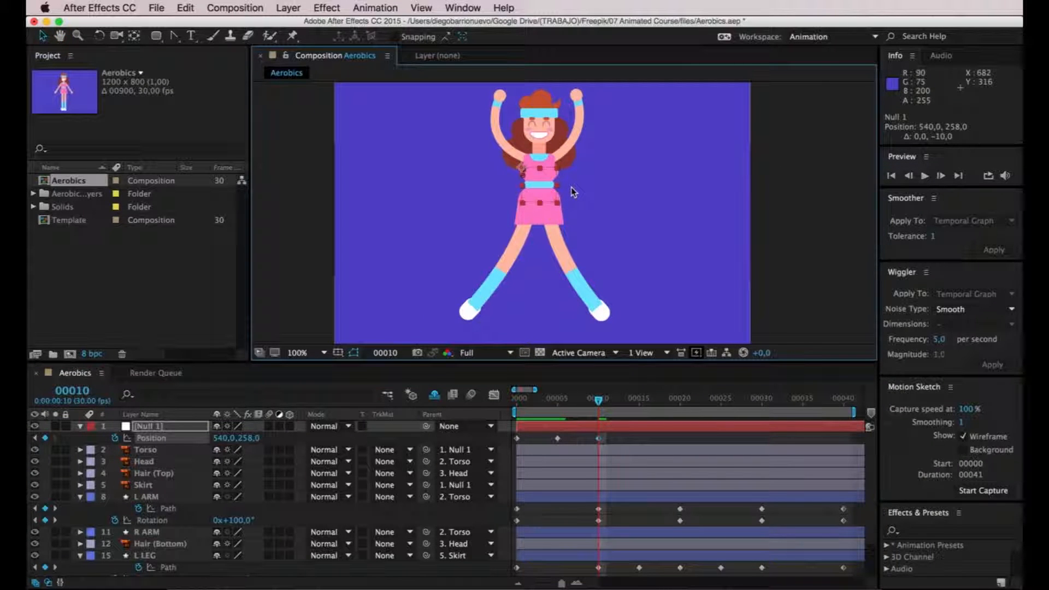
key(Up)
key(Up)
key(Up)
key(Up)
key(Up)
key(Up)
key(Up)
key(Up)
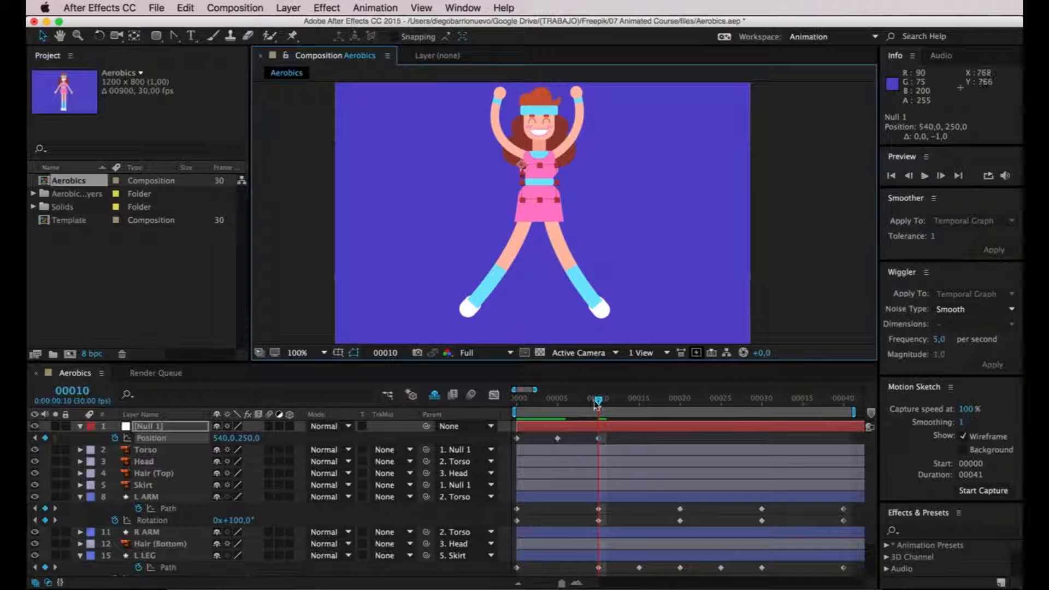
Play the animation from frame 0 to check the height of the jump
drag(597, 402, 516, 402)
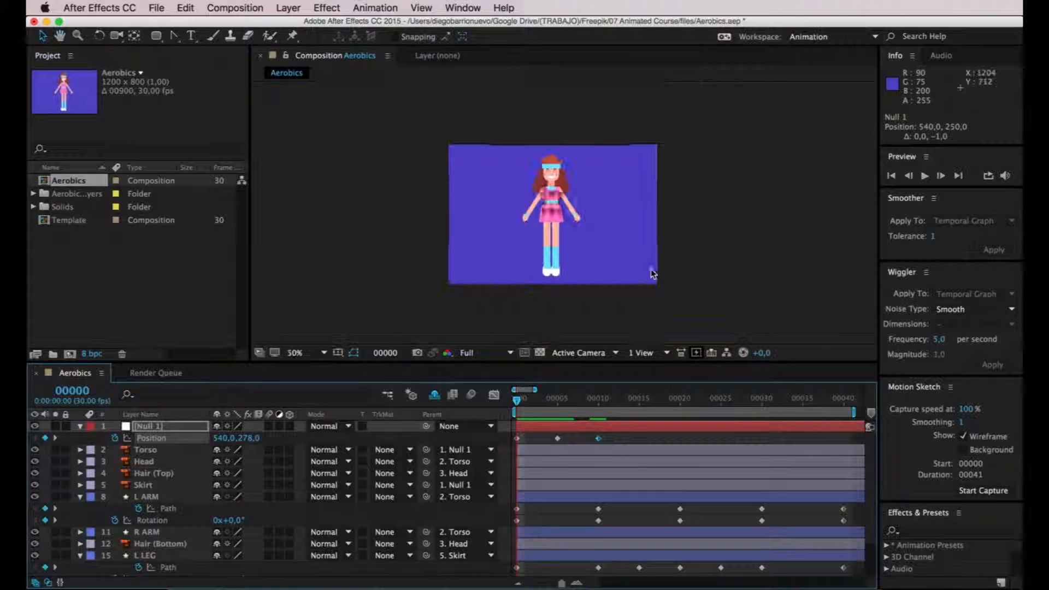
key(space)
key(space)
Raise the Null 1 layer at frame 10 slightly more, to Position 540, 246, and check the motion
drag(557, 403, 599, 403)
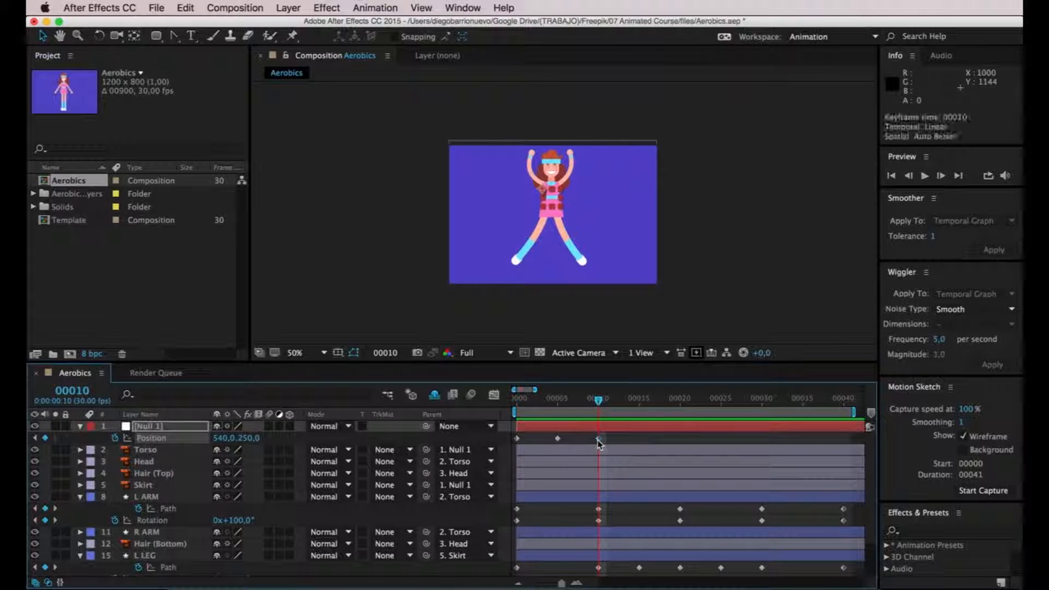
key(Up)
key(Up)
key(Up)
key(Down)
key(Down)
key(Down)
key(Down)
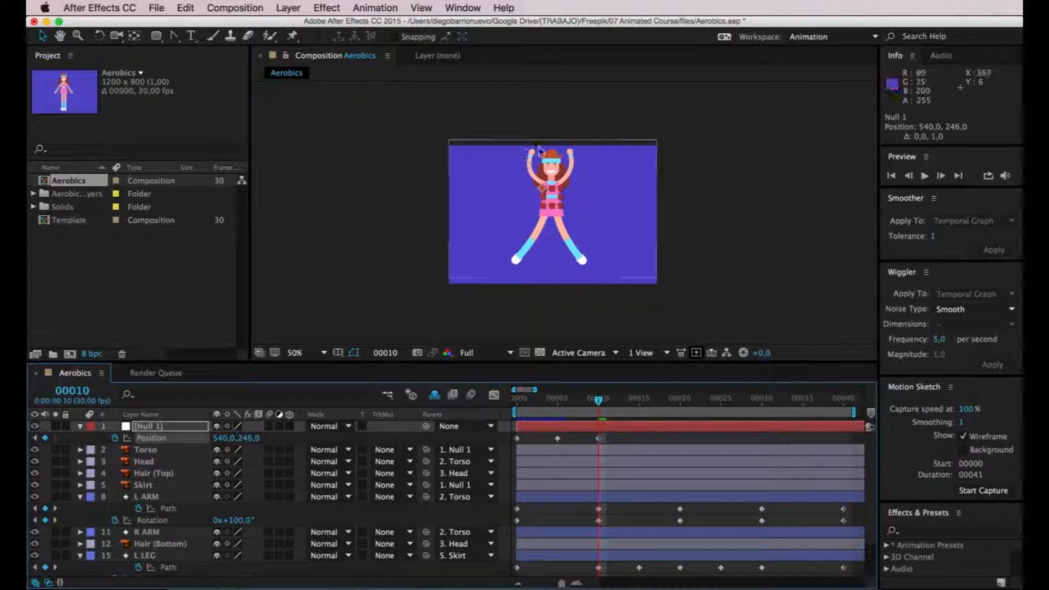
drag(599, 401, 616, 416)
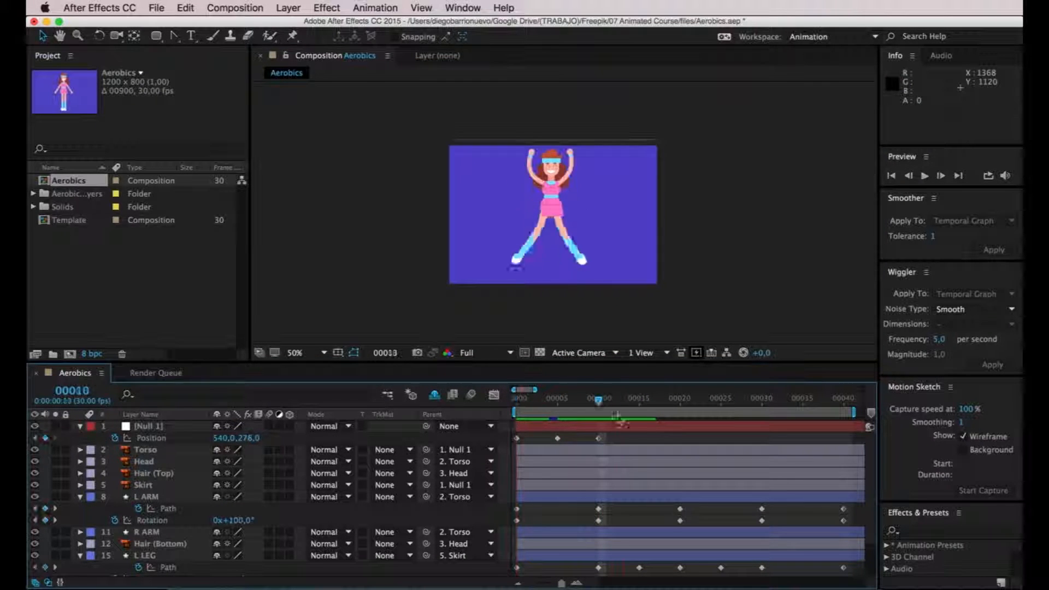
Copy the Null 1 layer's Position keyframe from frame 0 to frame 15 and preview the landing
click(598, 439)
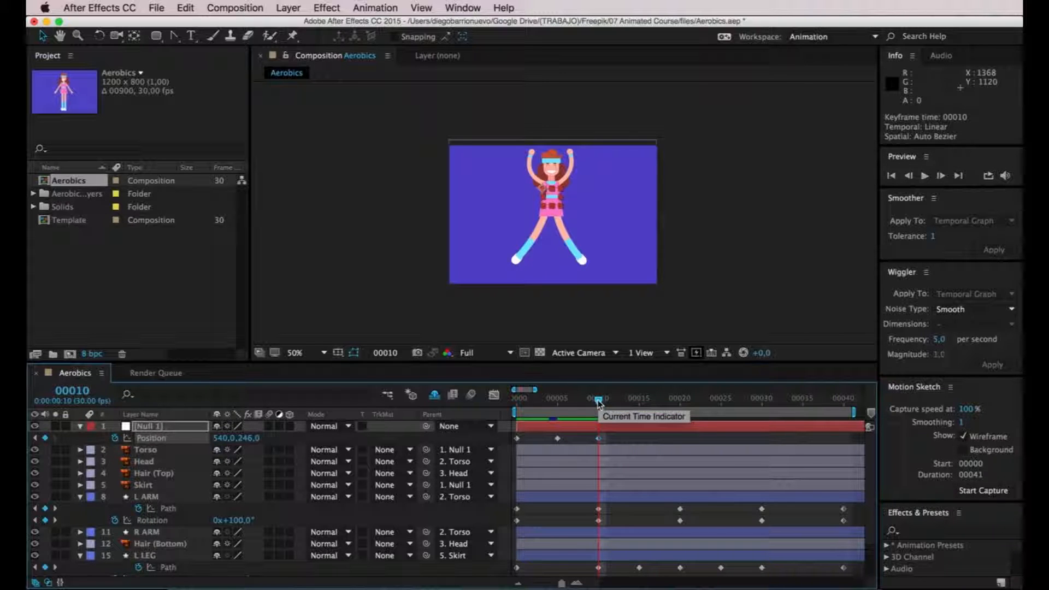
drag(598, 403, 641, 404)
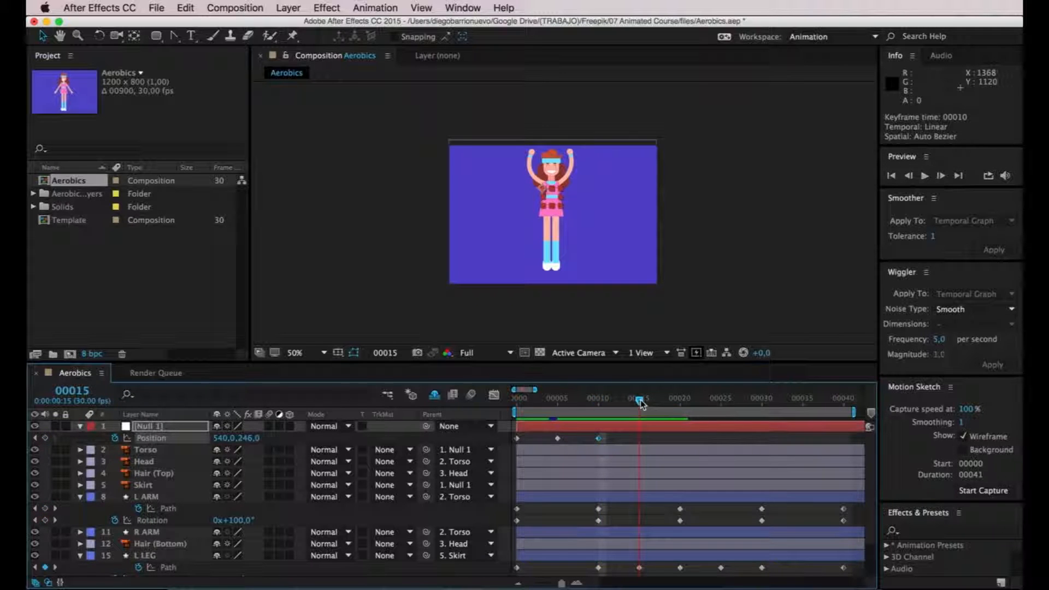
click(557, 439)
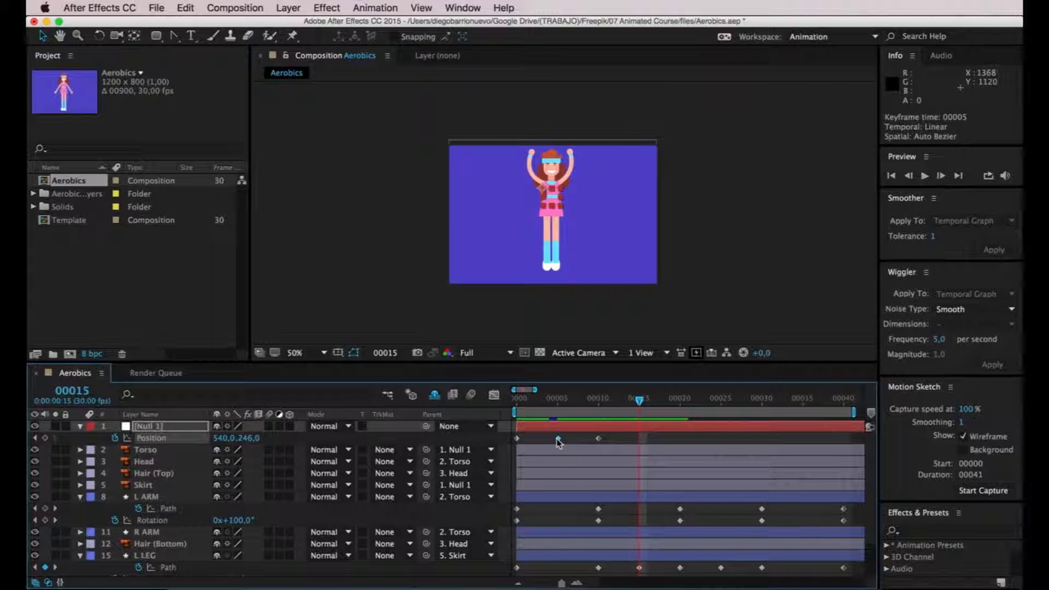
click(517, 439)
key(ctrl+c)
key(ctrl+v)
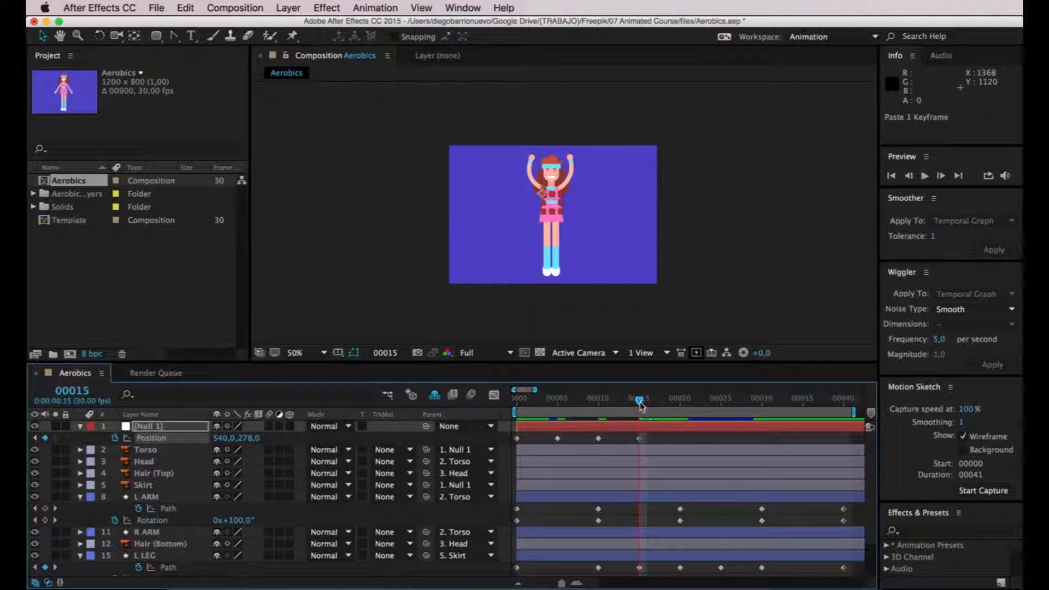
drag(639, 400, 498, 398)
key(space)
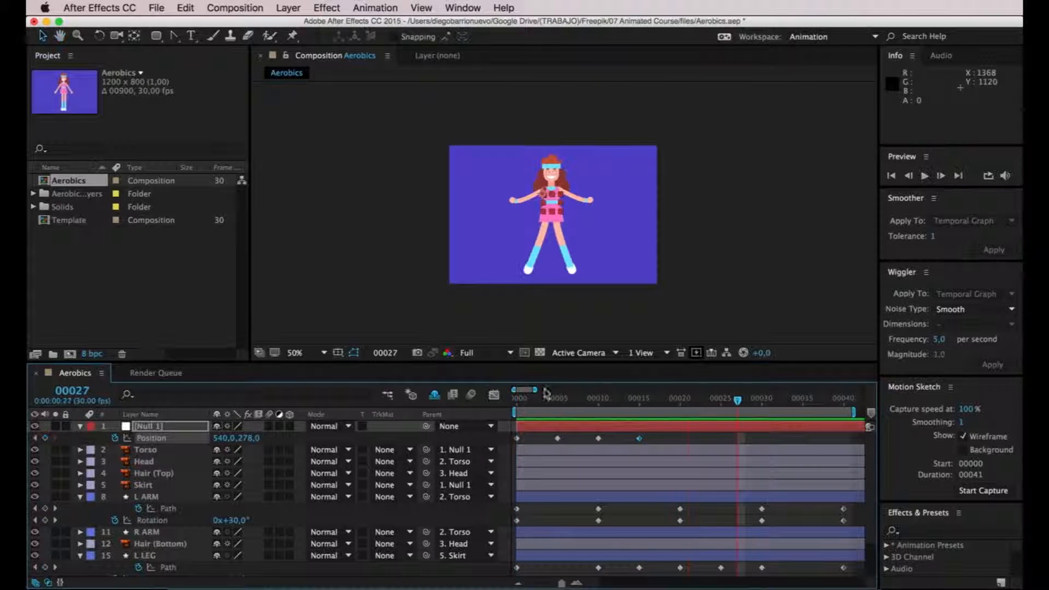
Copy the Null 1 layer's Position keyframe from frame 15 to frame 20
click(642, 404)
click(639, 439)
key(ctrl+c)
drag(638, 403, 680, 401)
key(ctrl+v)
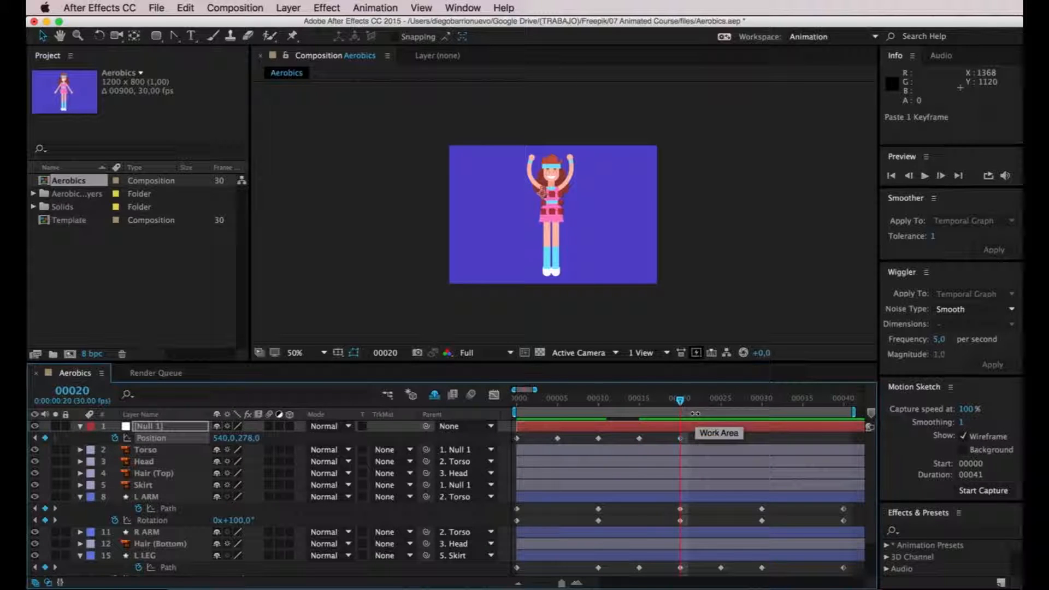
Copy the Null 1 layer's raised Position keyframe from frame 10 to frame 25
click(599, 439)
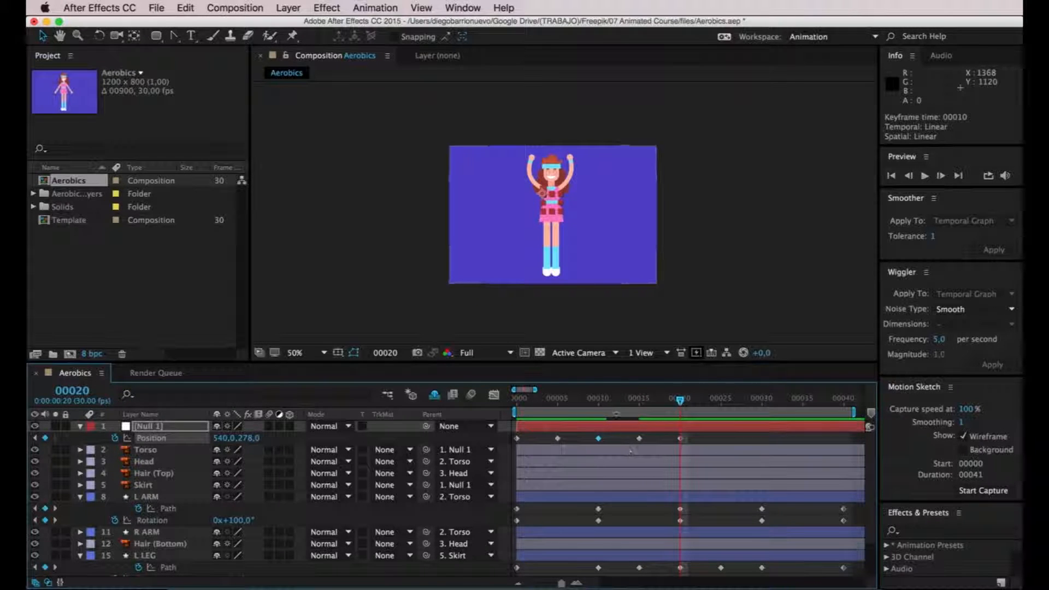
click(600, 403)
key(ctrl+c)
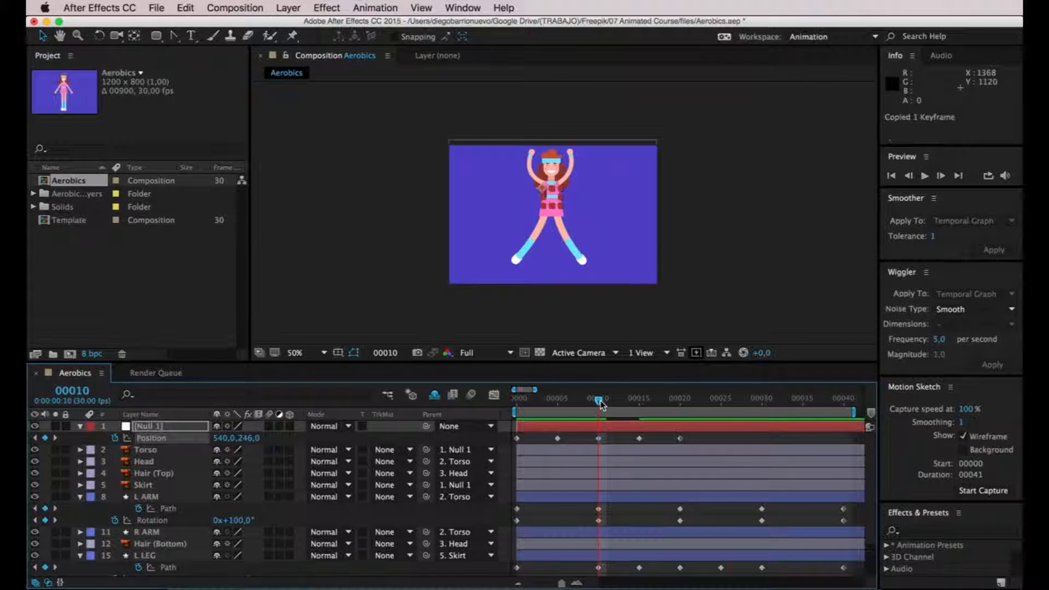
drag(600, 402, 722, 402)
key(ctrl+v)
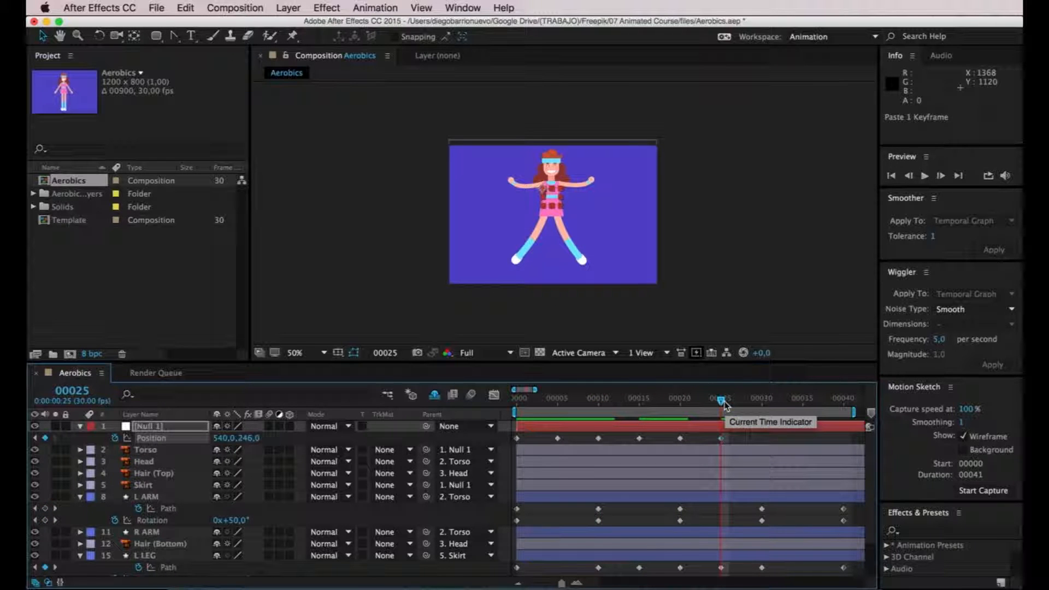
Copy the Null 1 layer's Position keyframe from frame 20 to frames 30 and 40
click(680, 438)
key(ctrl+c)
drag(722, 404, 844, 406)
key(ctrl+v)
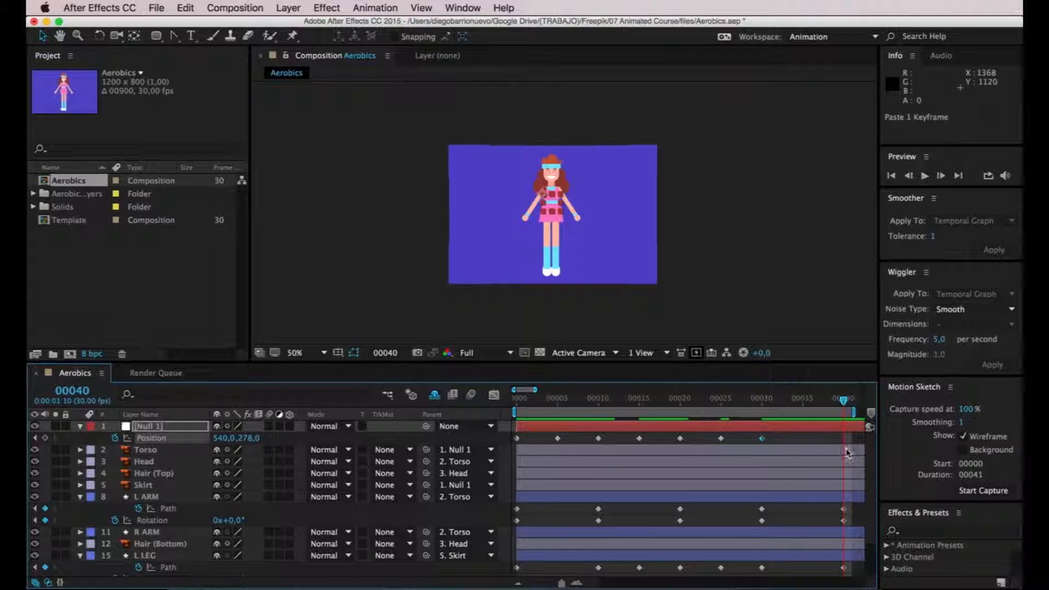
key(ctrl+v)
Preview the complete jumping loop from frame 0
drag(844, 405, 513, 406)
click(746, 267)
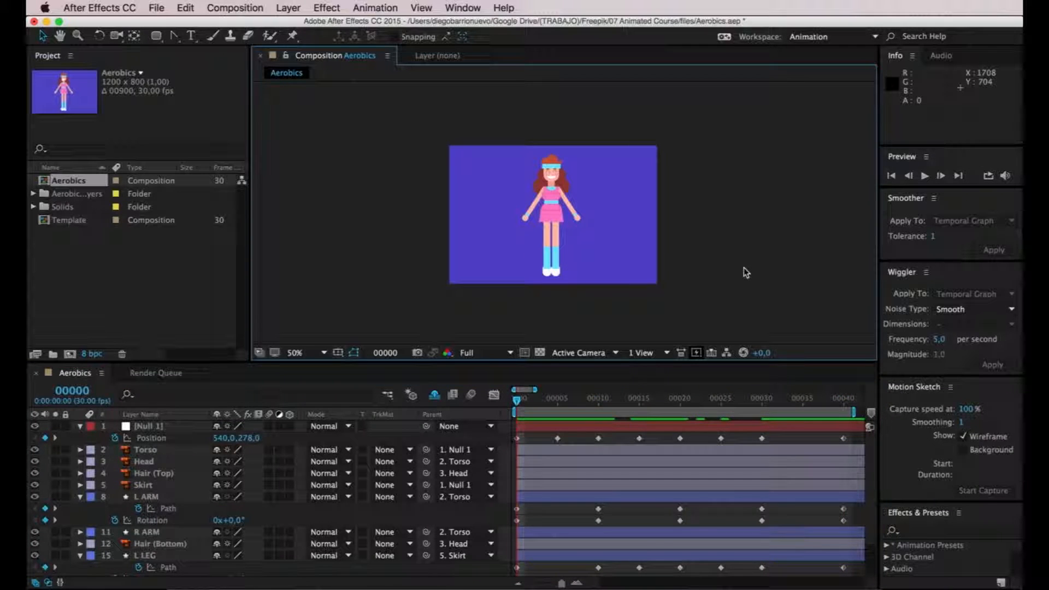
key(space)
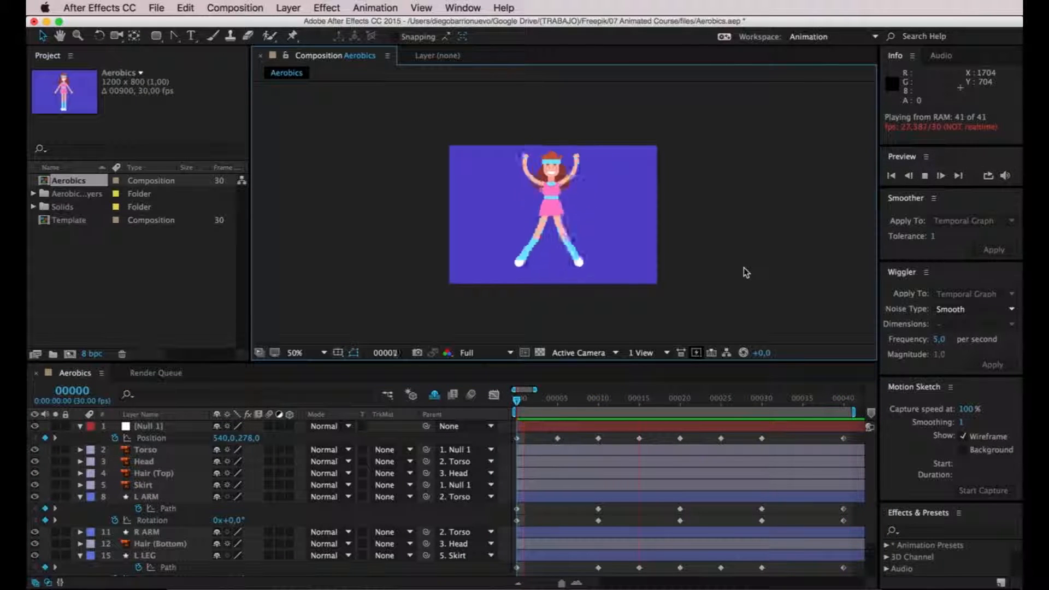